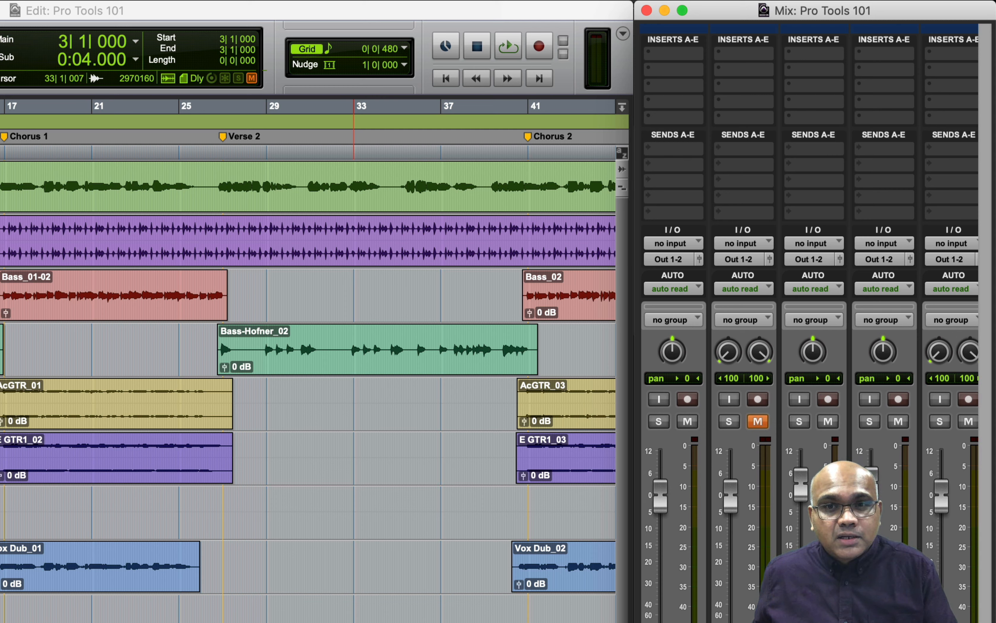
# Examine the input sources and output destinations available for the Lead Vox track's I/O routing.
pyautogui.click(691, 243)
pyautogui.moveTo(690, 243)
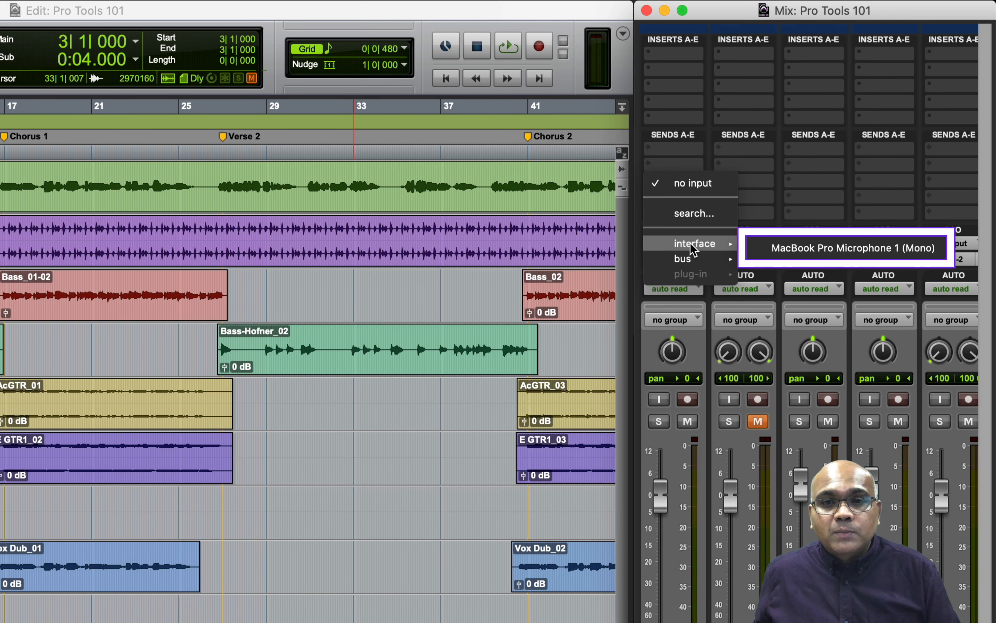
pyautogui.press('Escape')
pyautogui.click(685, 258)
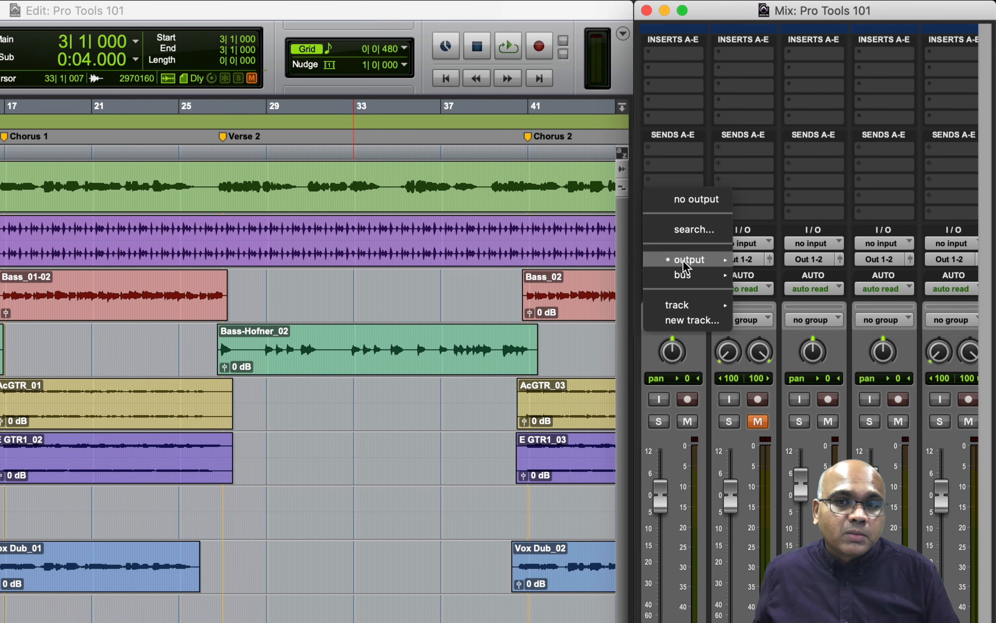
pyautogui.moveTo(683, 262)
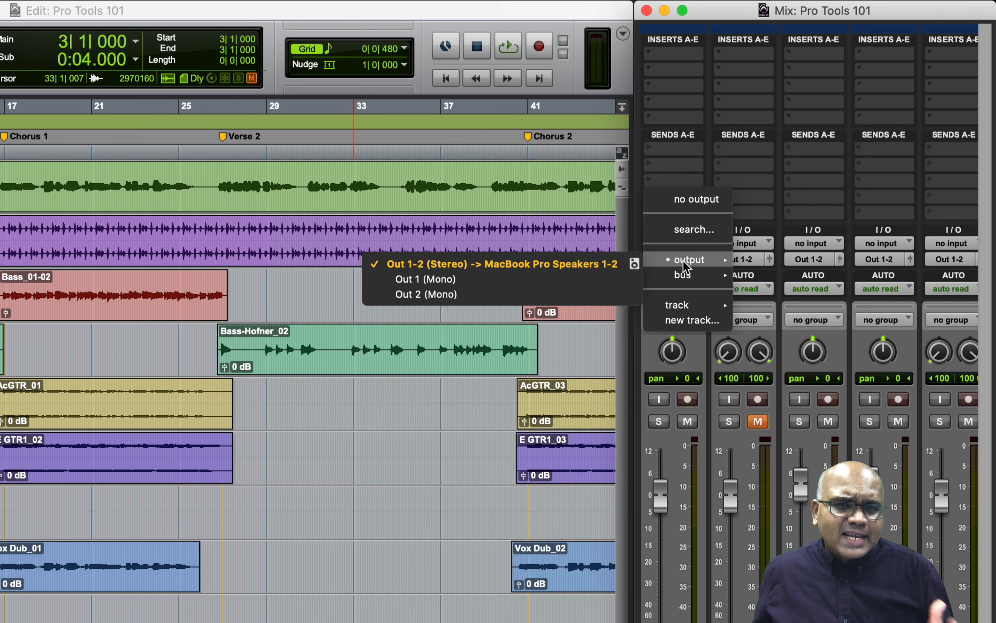
pyautogui.press('Escape')
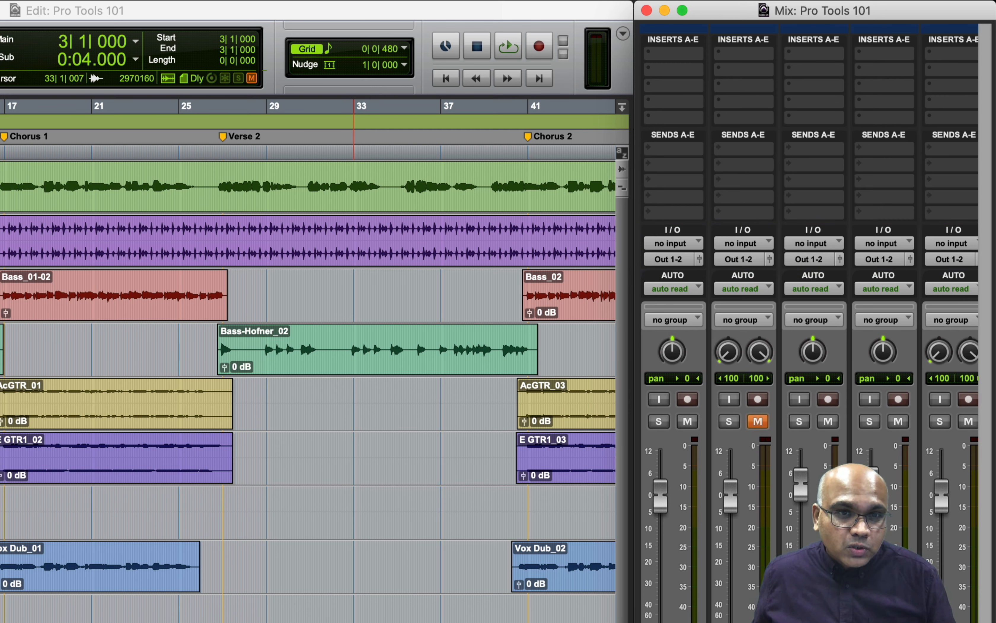
pyautogui.click(684, 261)
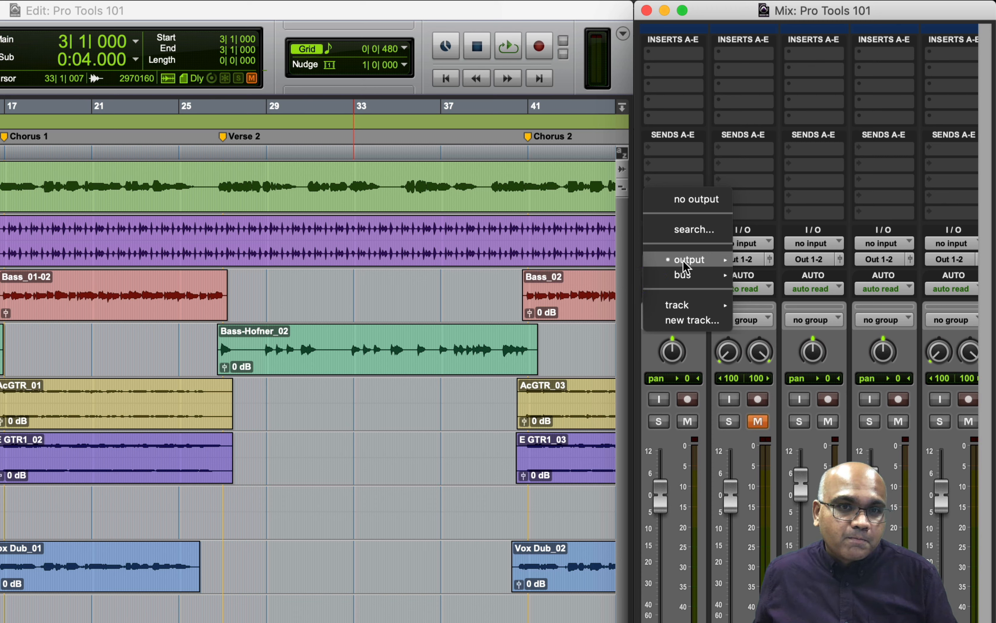
pyautogui.press('Escape')
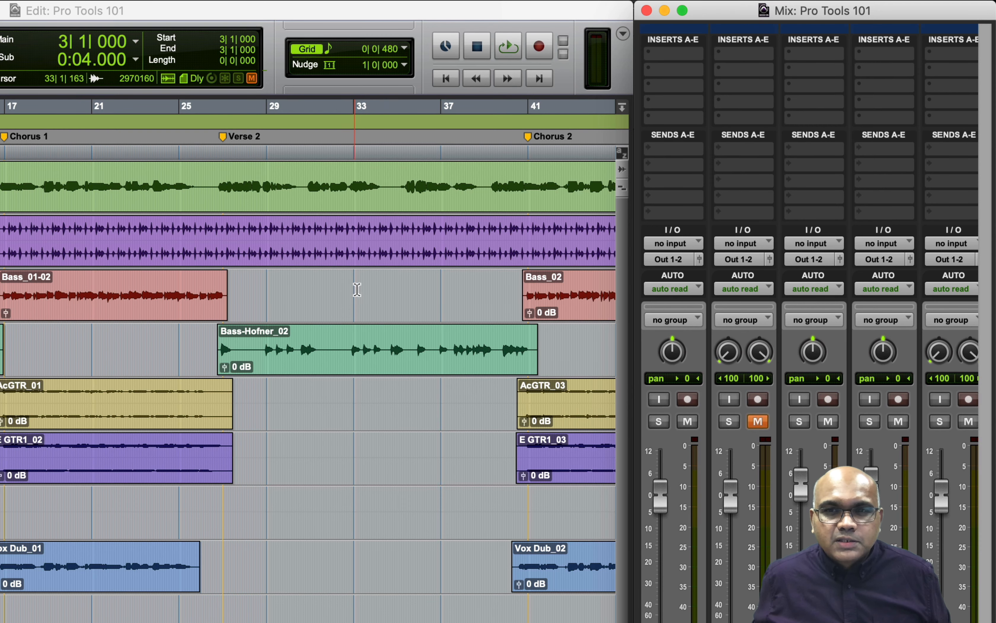
# Insert the EQ3 7-Band (mono) plug-in on the Lead Vox track and play the track back soloed.
pyautogui.click(691, 91)
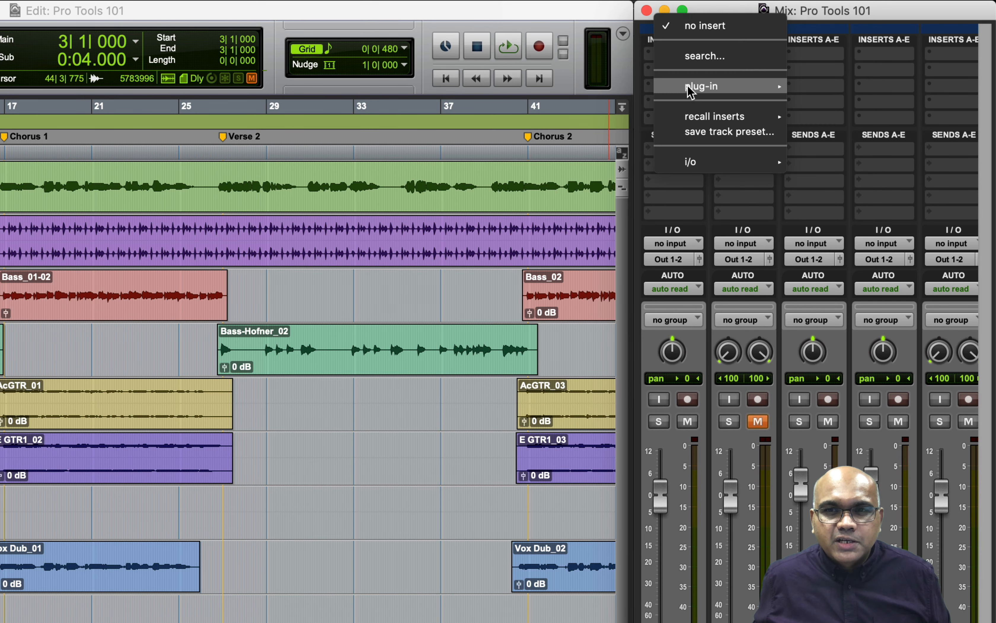
pyautogui.moveTo(691, 92)
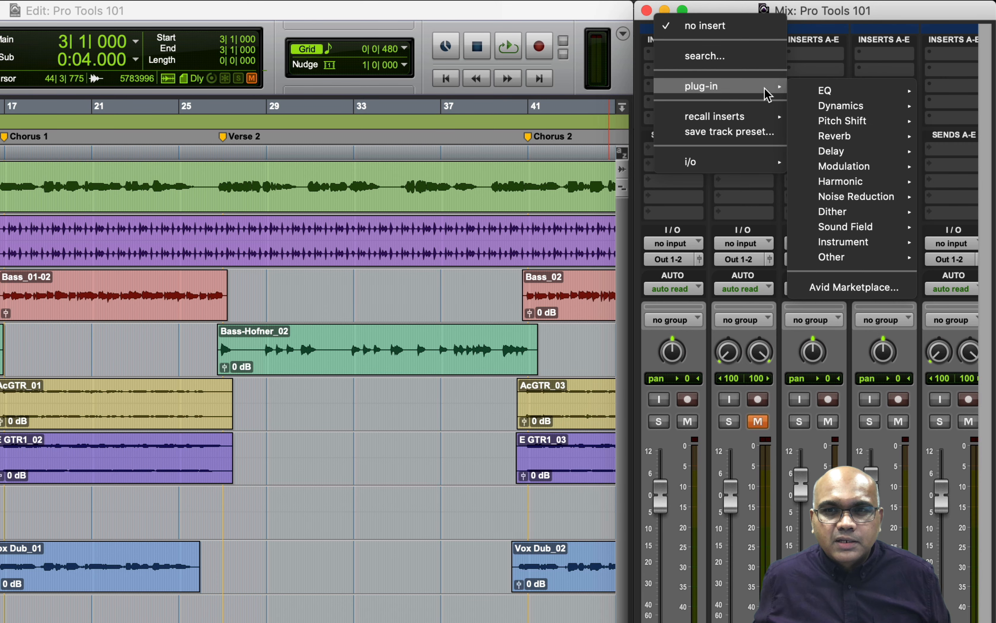
pyautogui.moveTo(807, 96)
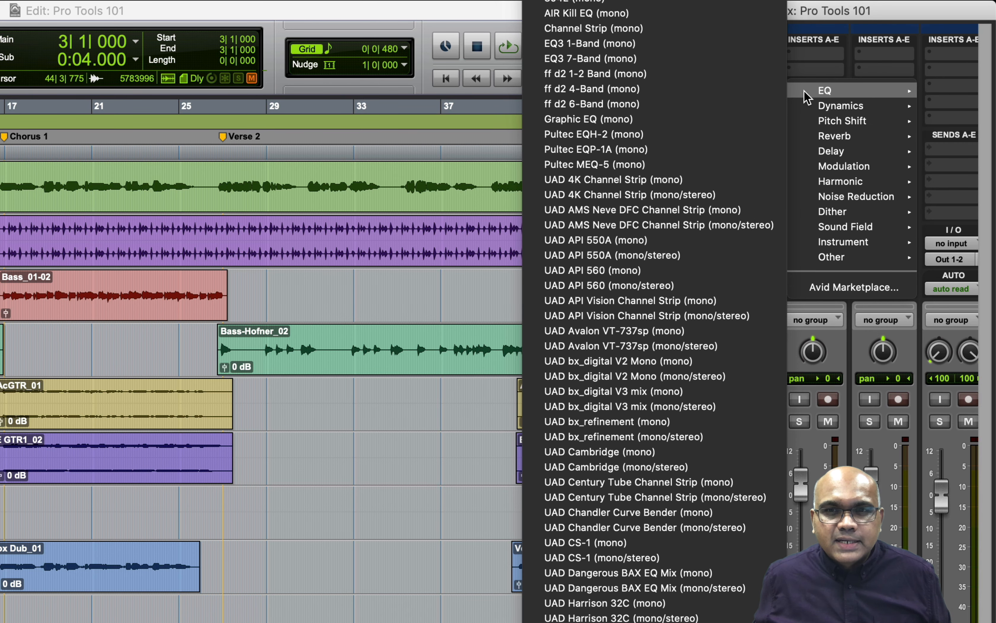
pyautogui.click(680, 61)
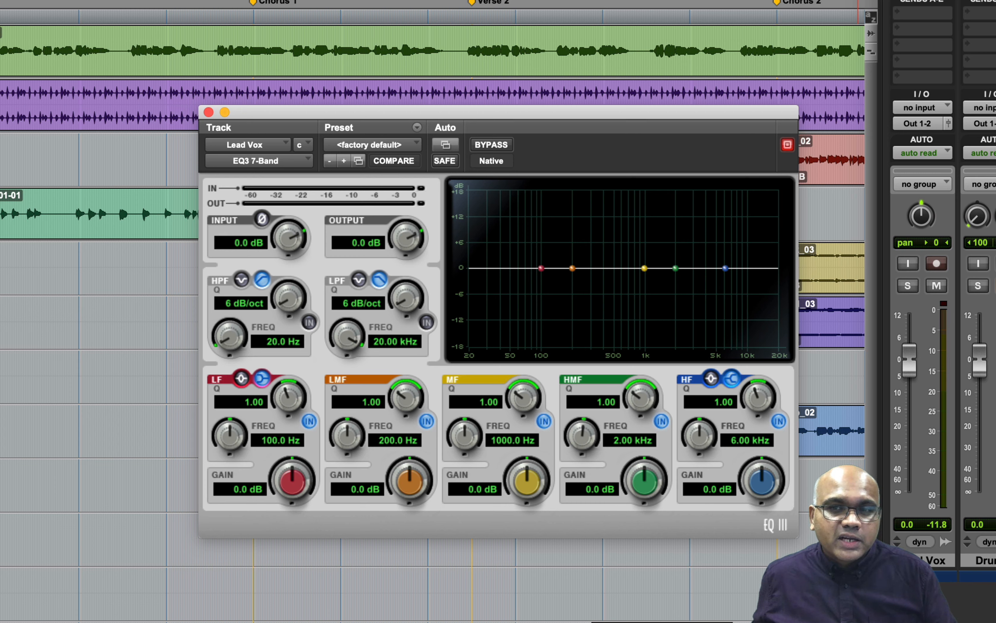
pyautogui.click(907, 287)
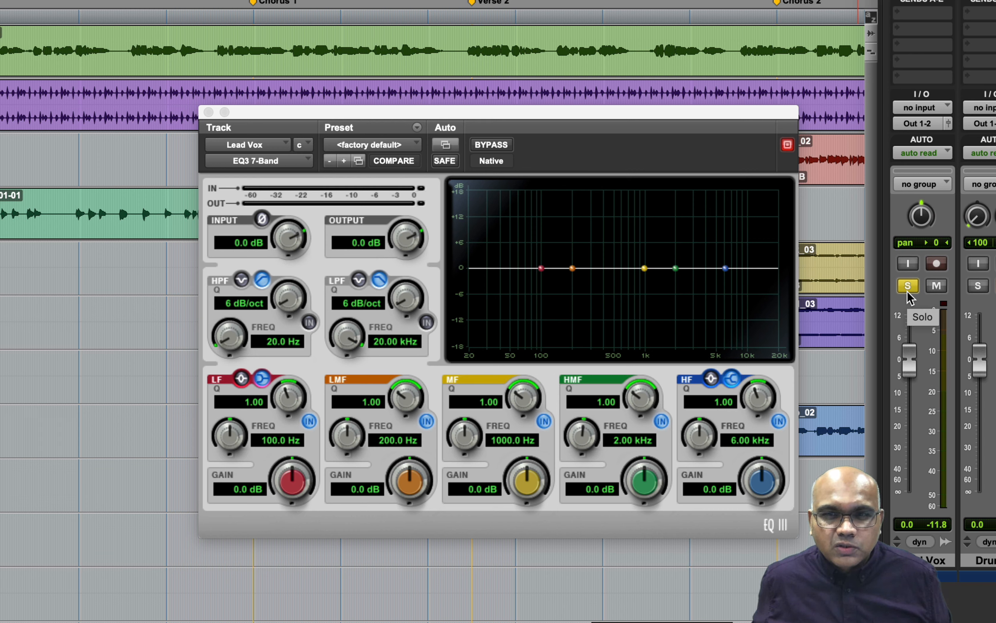
pyautogui.press('space')
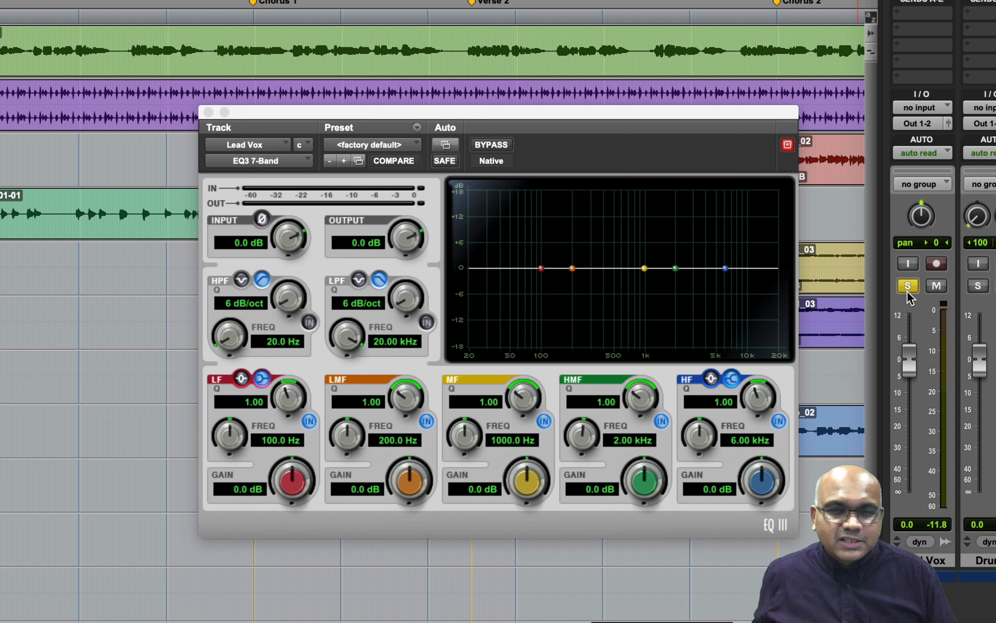
# Enable the EQ's high-pass filter at 898.1 Hz and low-pass filter at 2.79 kHz, both with 24 dB/oct slopes.
pyautogui.click(309, 322)
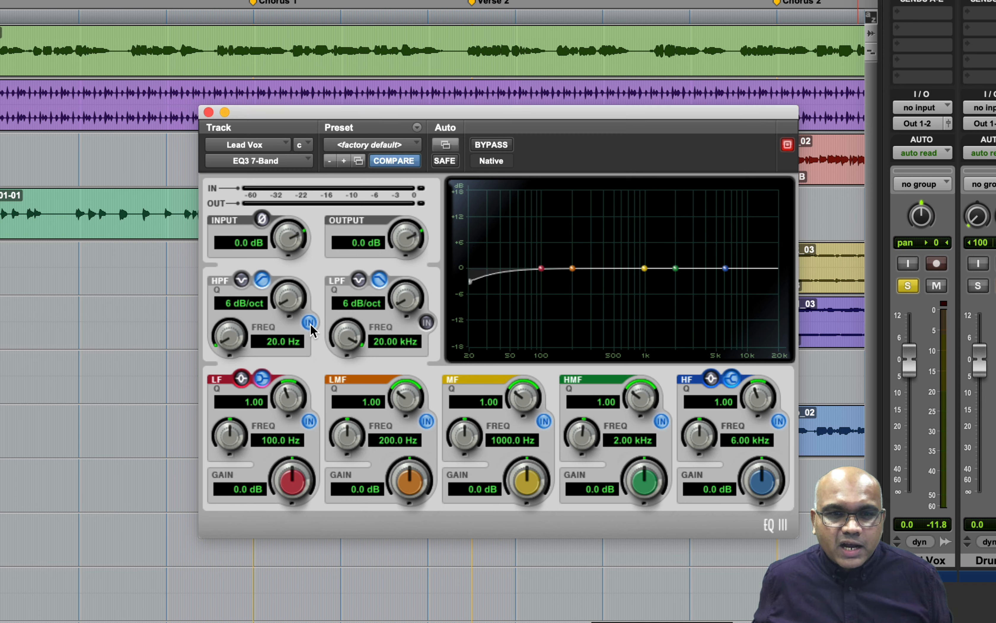
pyautogui.click(427, 324)
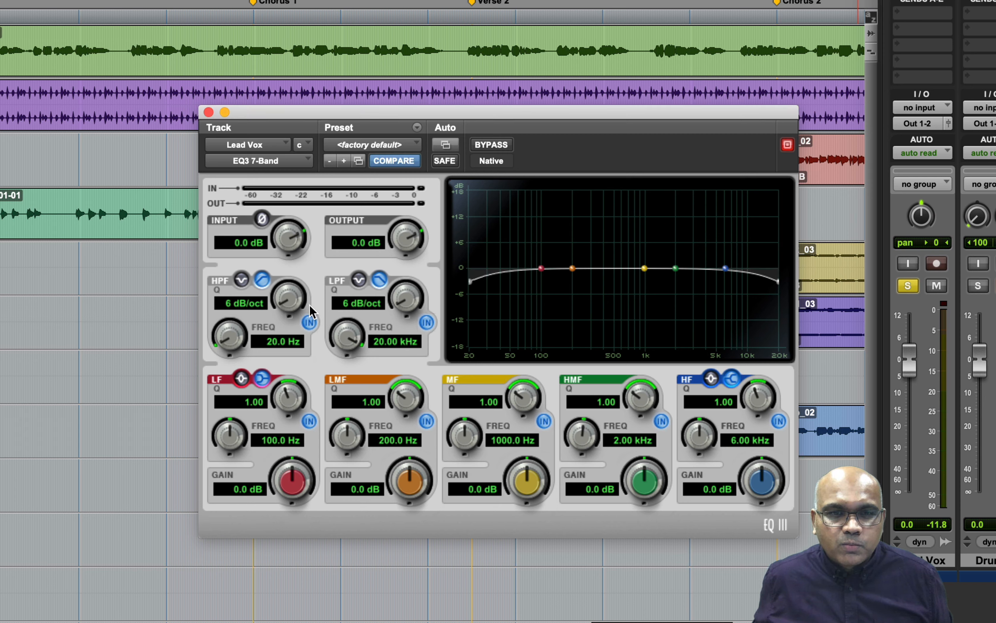
pyautogui.moveTo(287, 310); pyautogui.dragTo(289, 203)
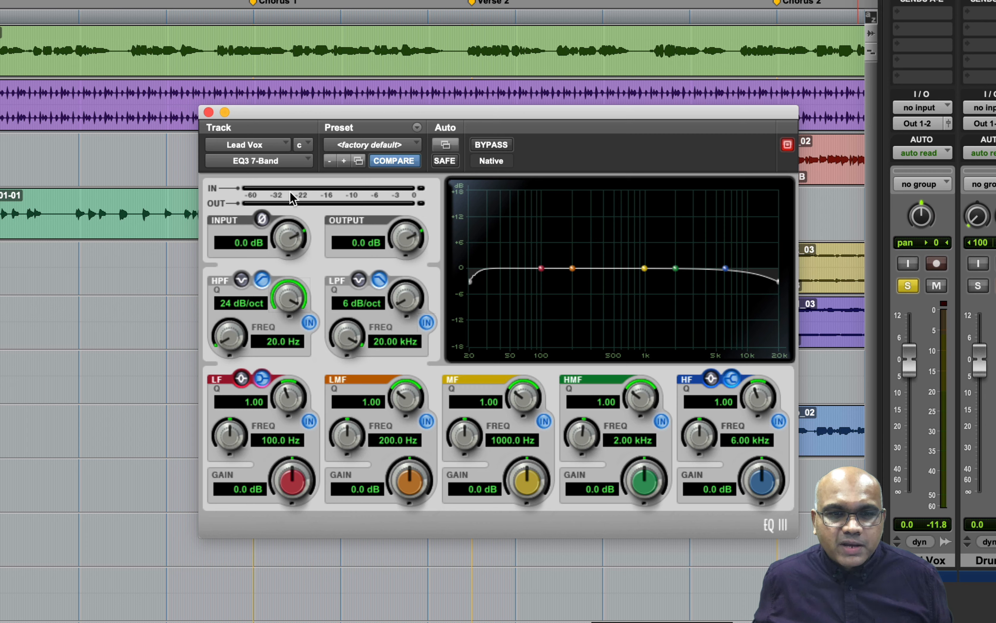
pyautogui.moveTo(232, 338); pyautogui.dragTo(235, 236)
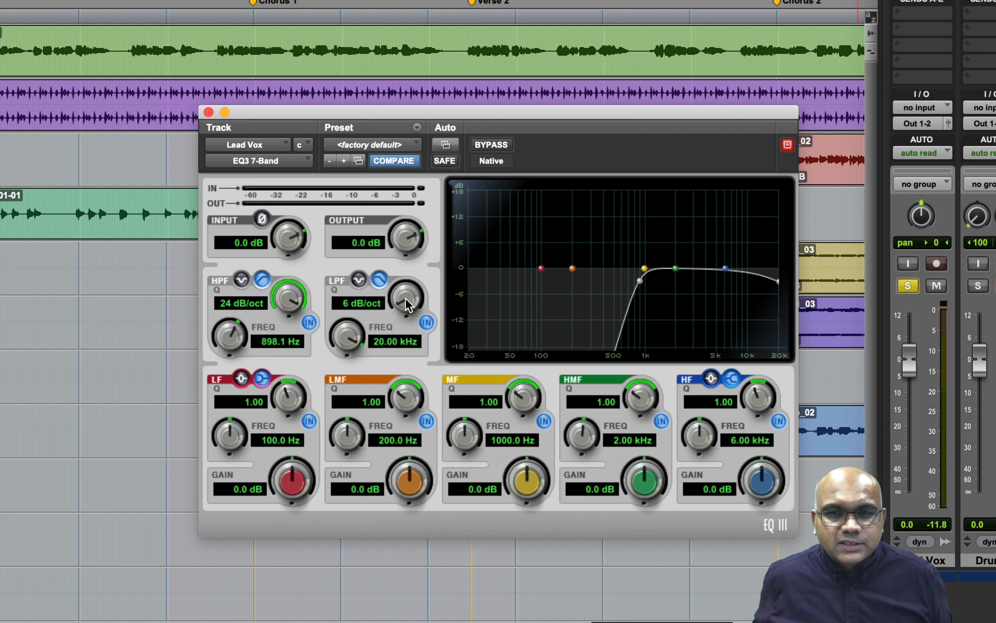
pyautogui.moveTo(405, 304); pyautogui.dragTo(408, 284)
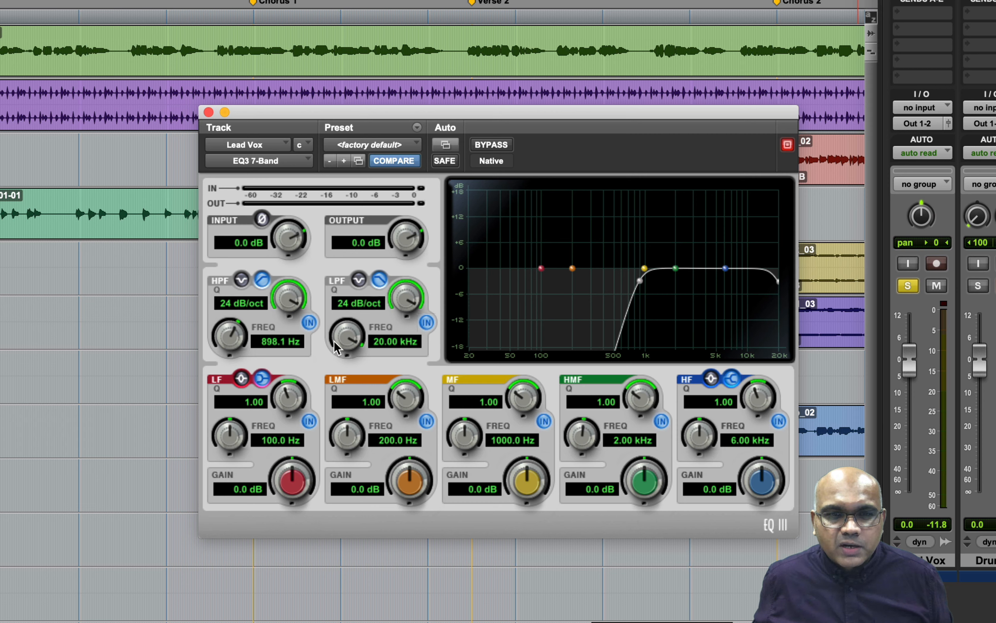
pyautogui.moveTo(345, 341); pyautogui.dragTo(332, 445)
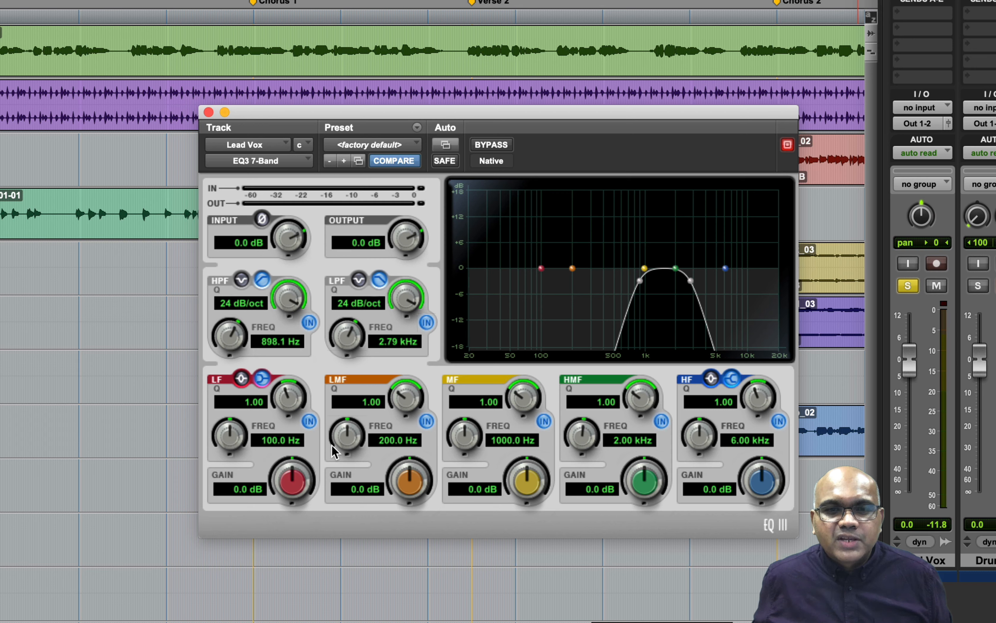
# Compare the soloed vocal with the EQ active and bypassed during playback, and leave the EQ active.
pyautogui.press('space')
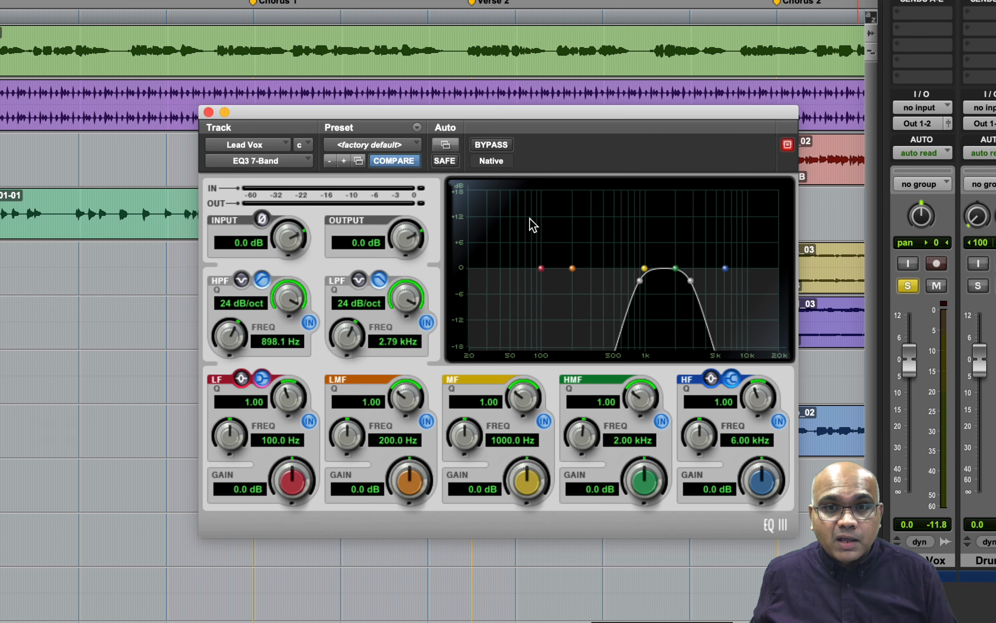
pyautogui.click(492, 144)
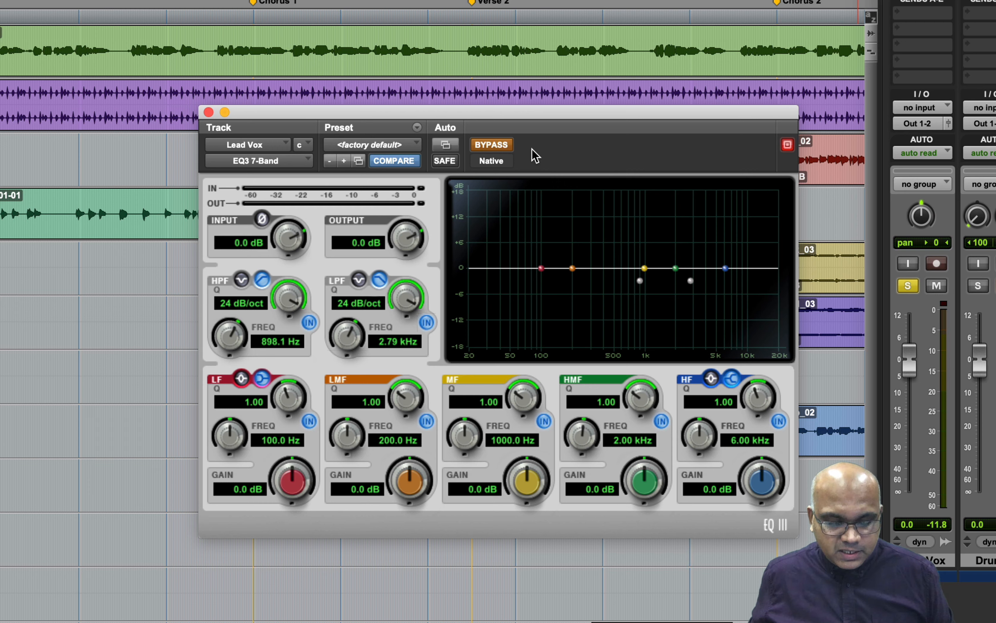
pyautogui.press('space')
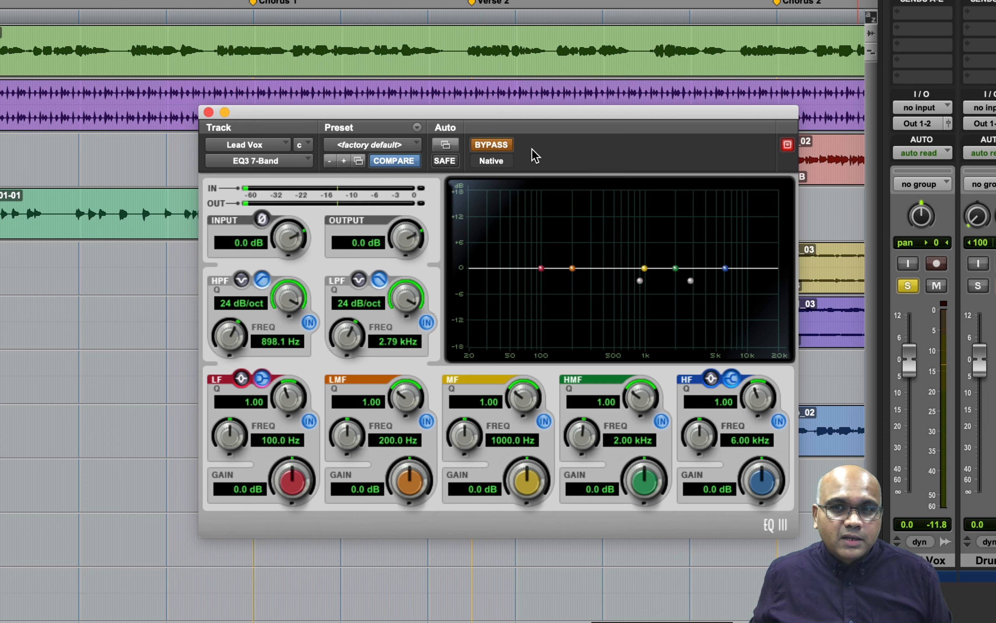
pyautogui.click(500, 146)
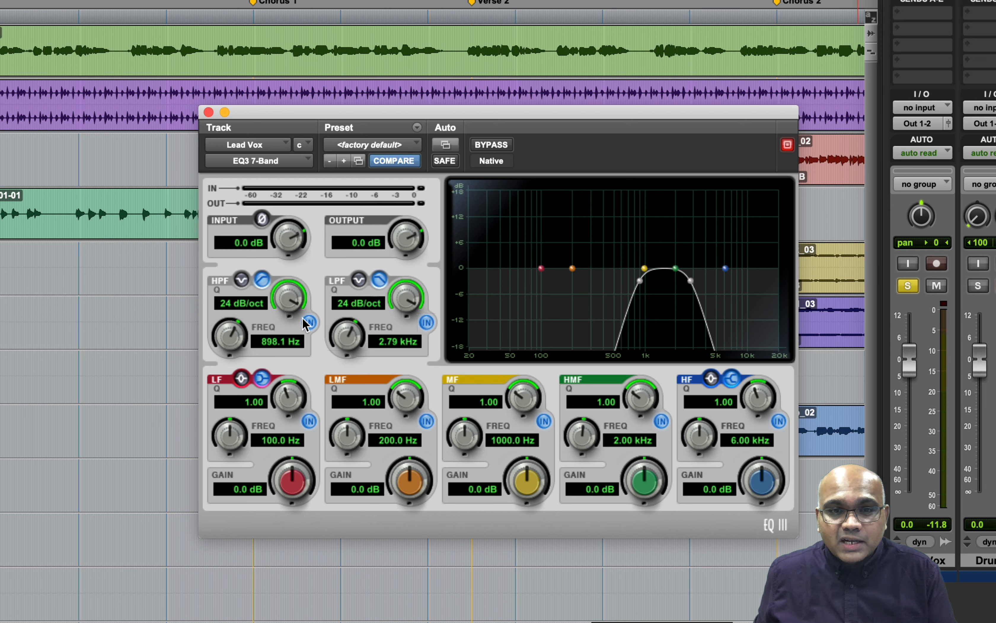
# Switch off the EQ's high-pass and low-pass filters.
pyautogui.click(309, 322)
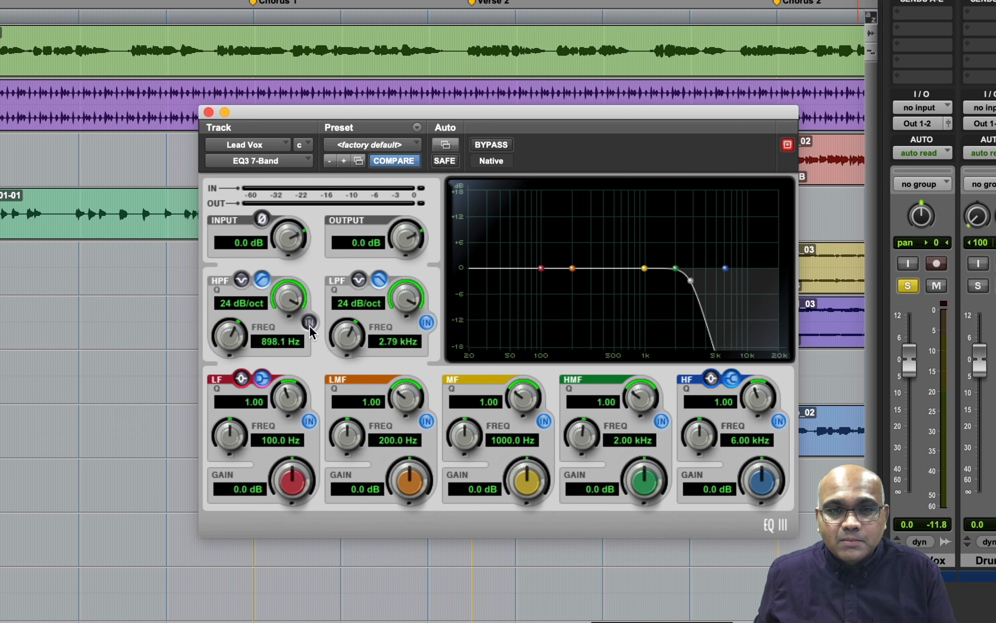
pyautogui.click(426, 323)
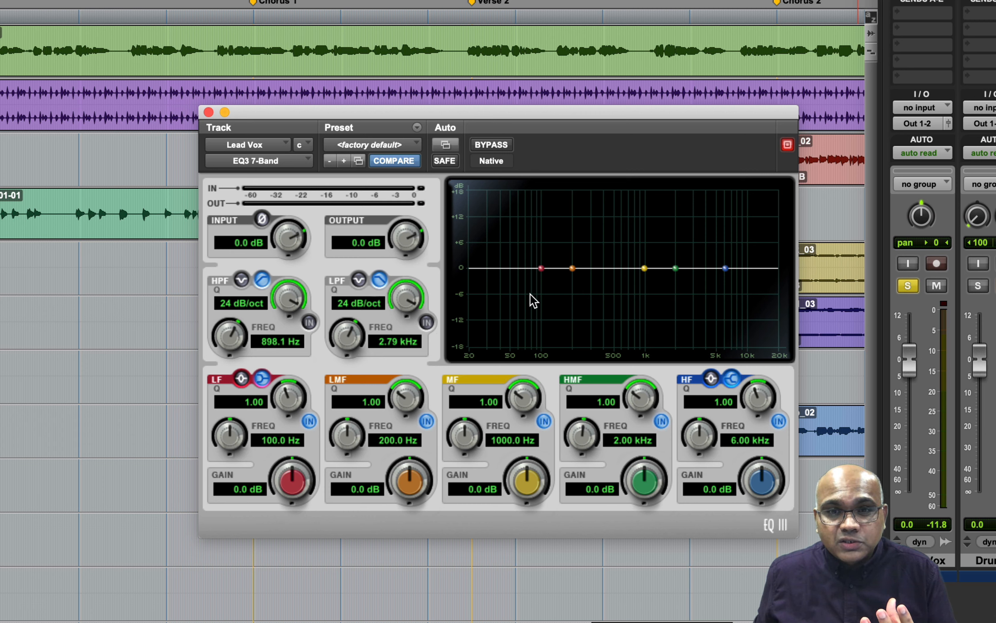
# Set LF to 4.8 dB at 60.8 Hz, MF to -7.3 dB at 904.1 Hz and HF to -2.4 dB at 5.73 kHz, and disable HF.
pyautogui.moveTo(541, 268); pyautogui.dragTo(518, 248)
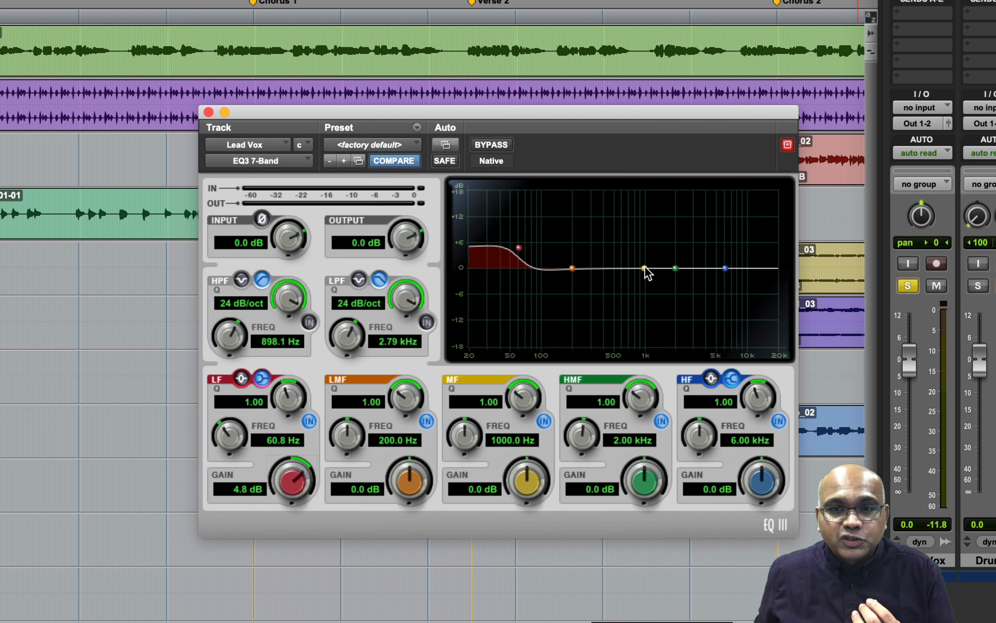
pyautogui.moveTo(644, 268); pyautogui.dragTo(640, 300)
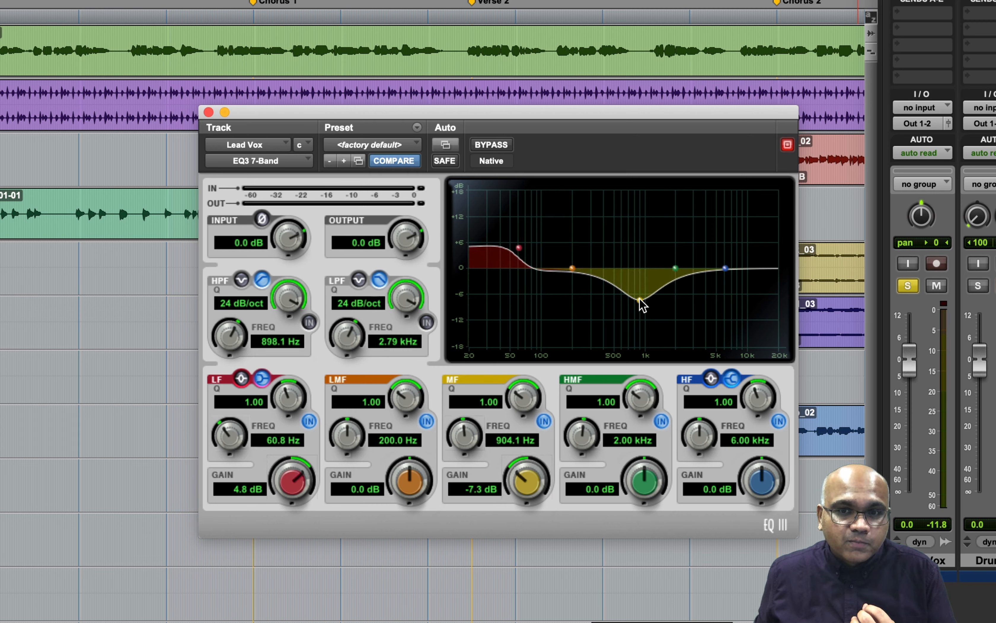
pyautogui.moveTo(725, 268); pyautogui.dragTo(695, 287)
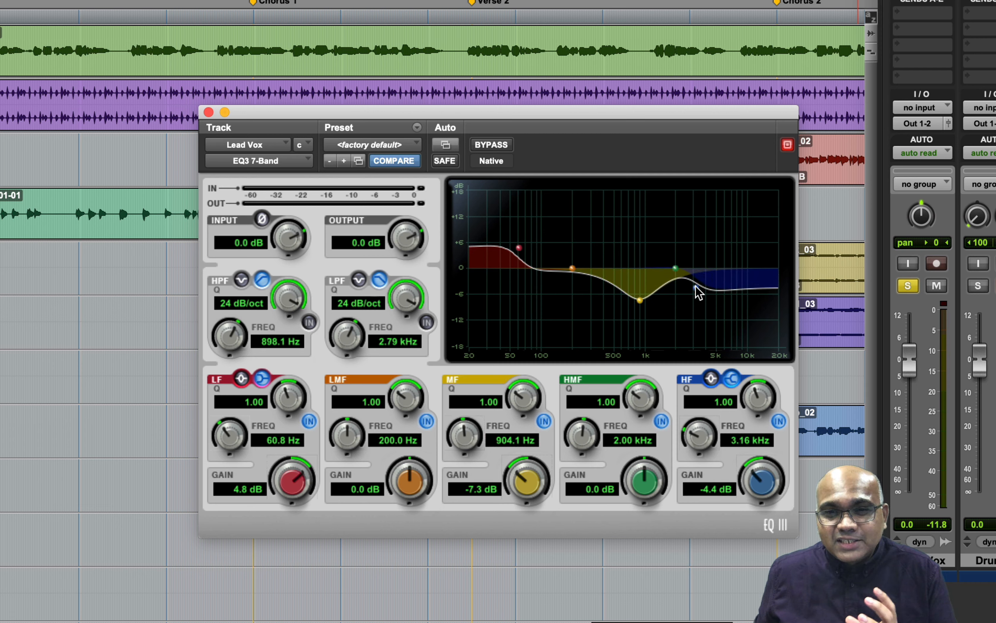
pyautogui.moveTo(696, 287); pyautogui.dragTo(723, 278)
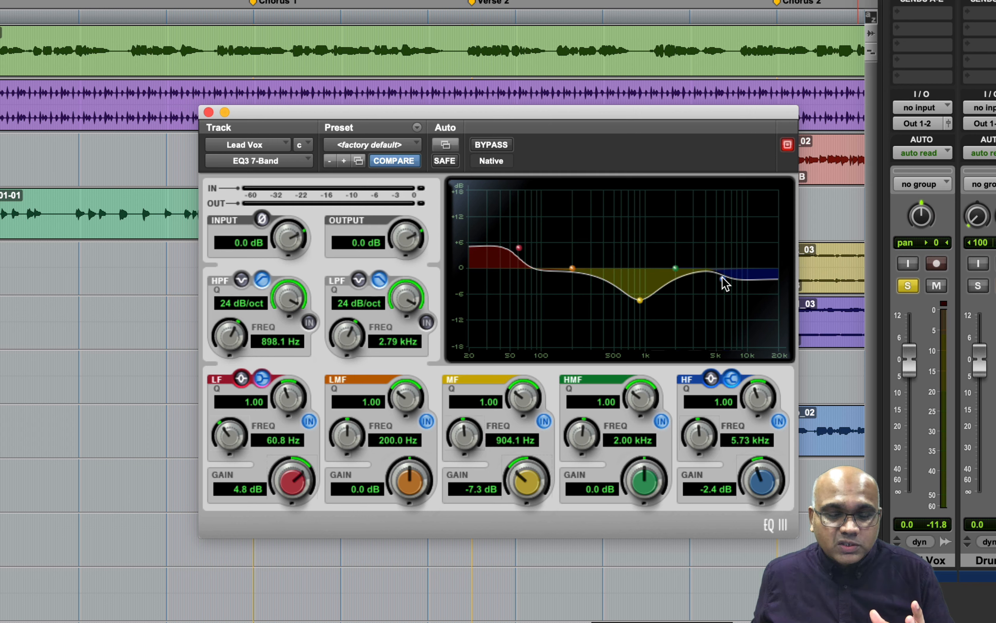
pyautogui.click(778, 420)
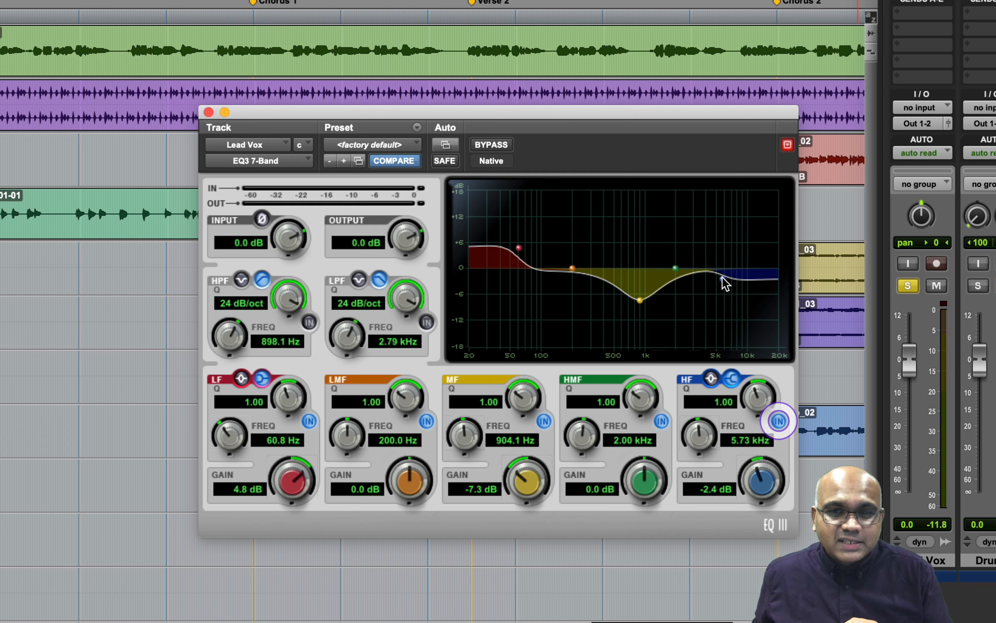
pyautogui.click(778, 420)
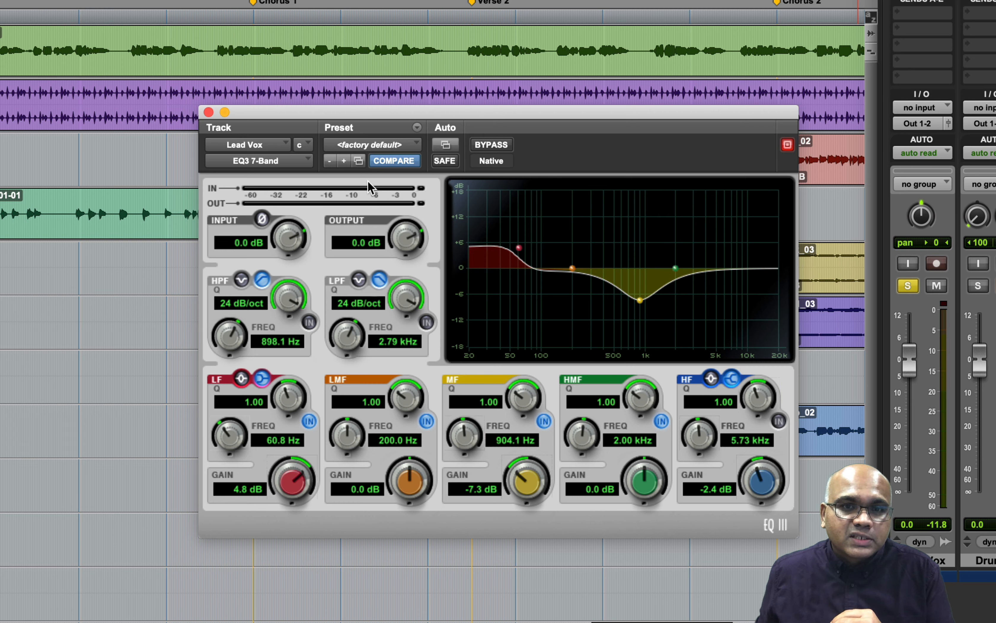
# Replace the EQ on the Lead Vox insert with the Dyn3 Compressor/Limiter (mono) plug-in.
pyautogui.click(294, 162)
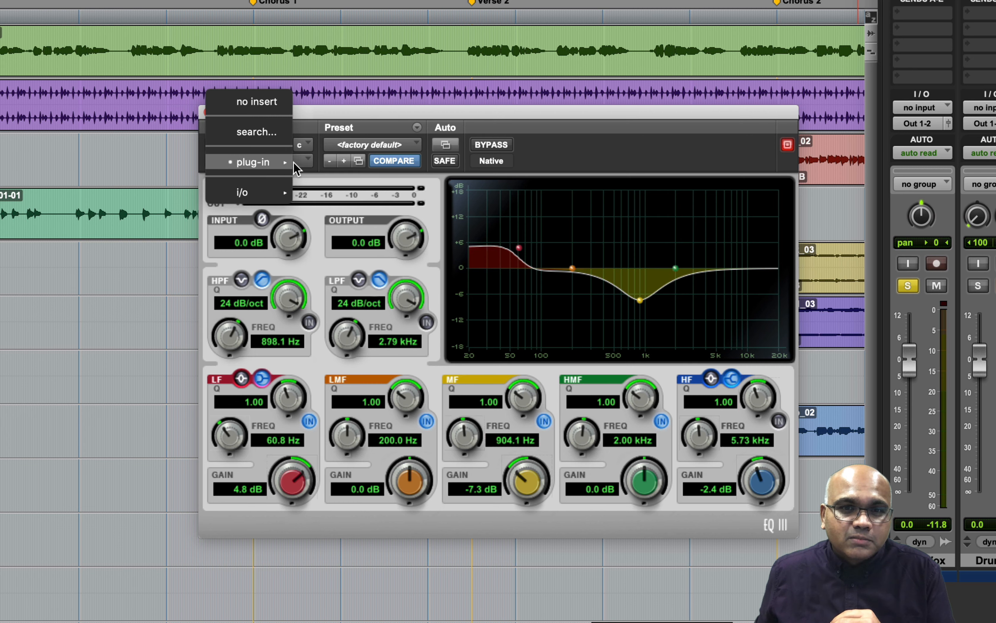
pyautogui.moveTo(286, 162)
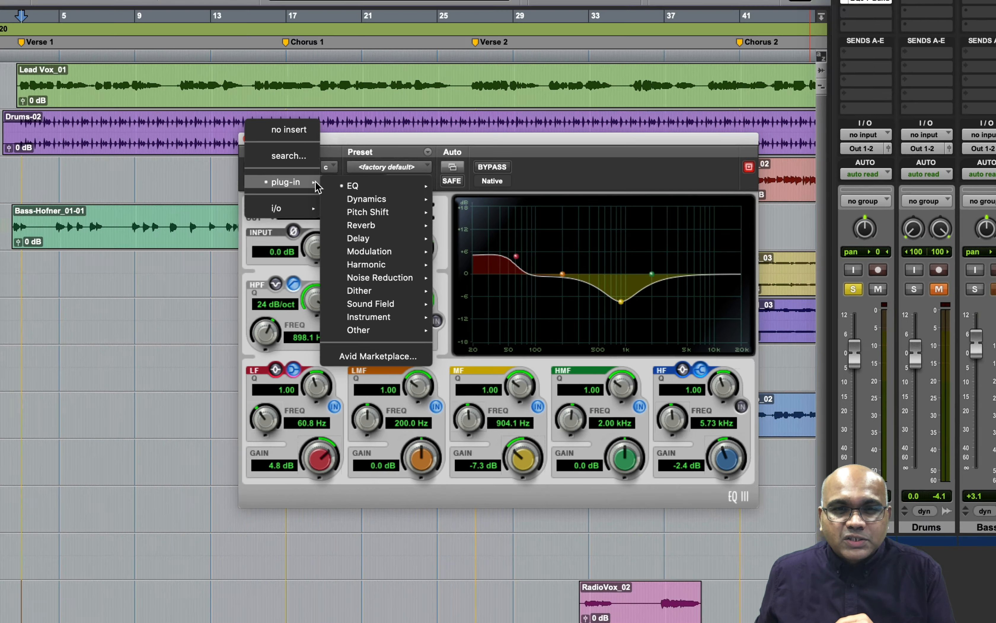
pyautogui.moveTo(389, 185)
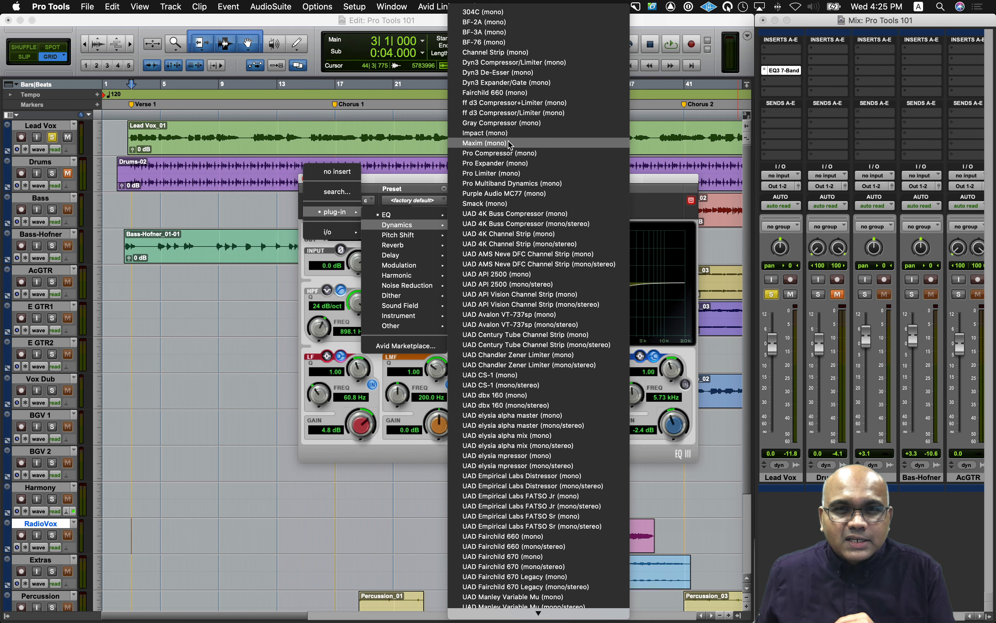
pyautogui.click(515, 64)
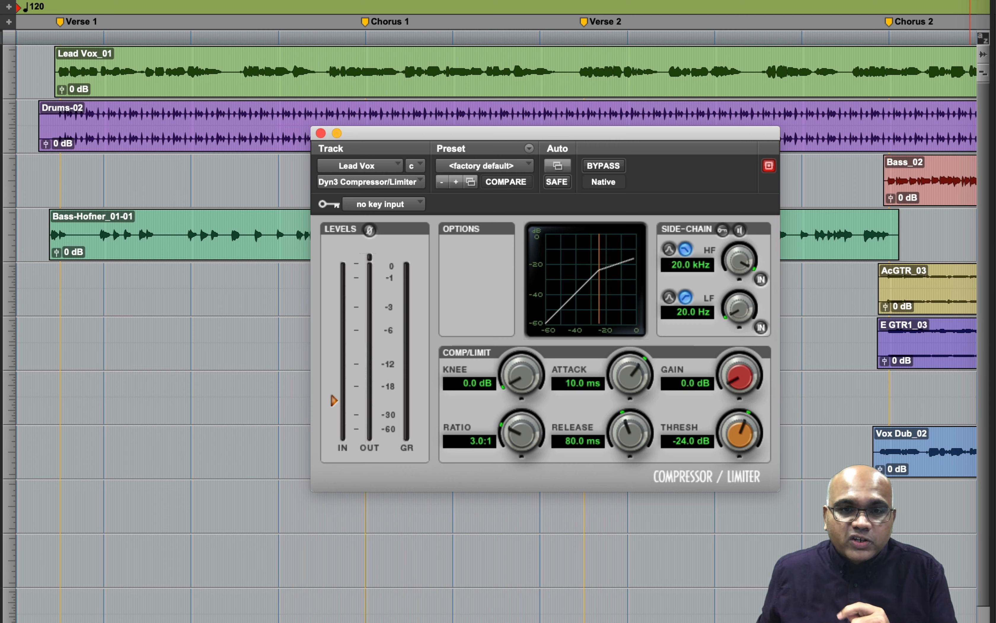
# Load the Vocal Comp preset in the Lead Vox compressor.
pyautogui.click(515, 168)
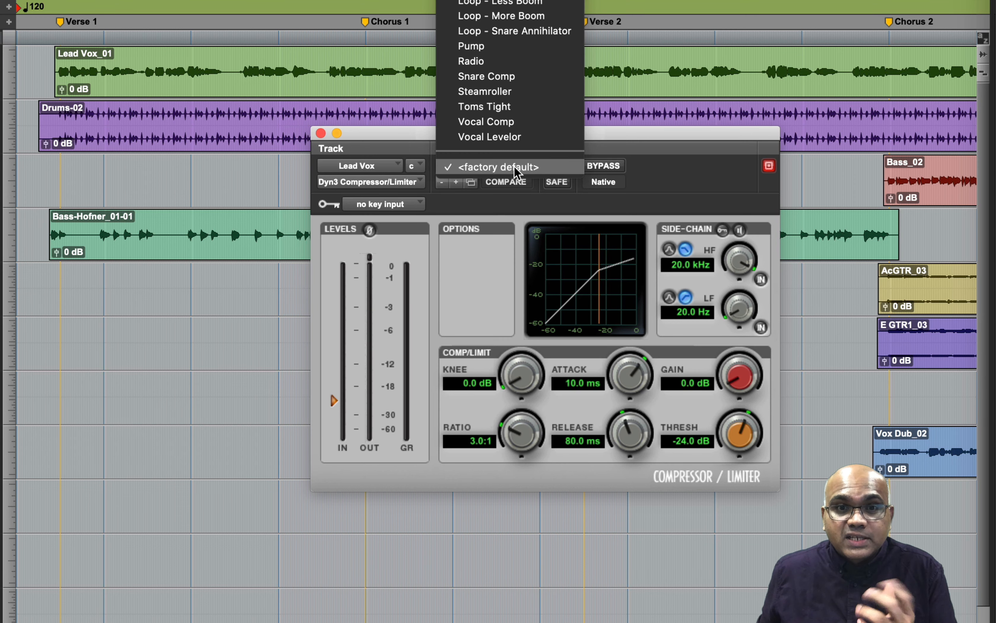
pyautogui.click(526, 126)
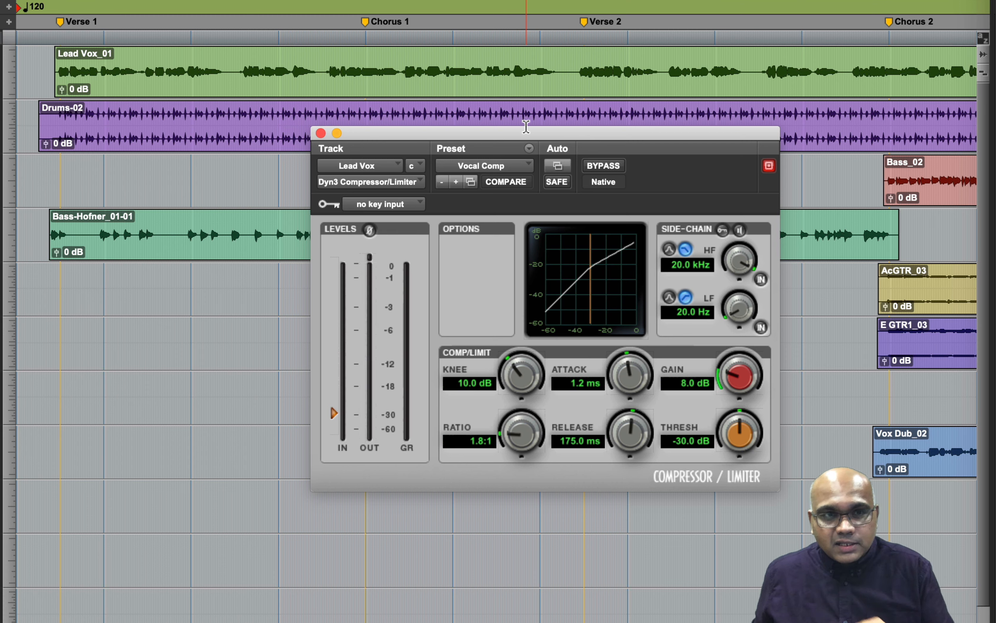
# Play the soloed vocal with the compressor active and bypassed to compare the sound, and leave the compressor active.
pyautogui.press('space')
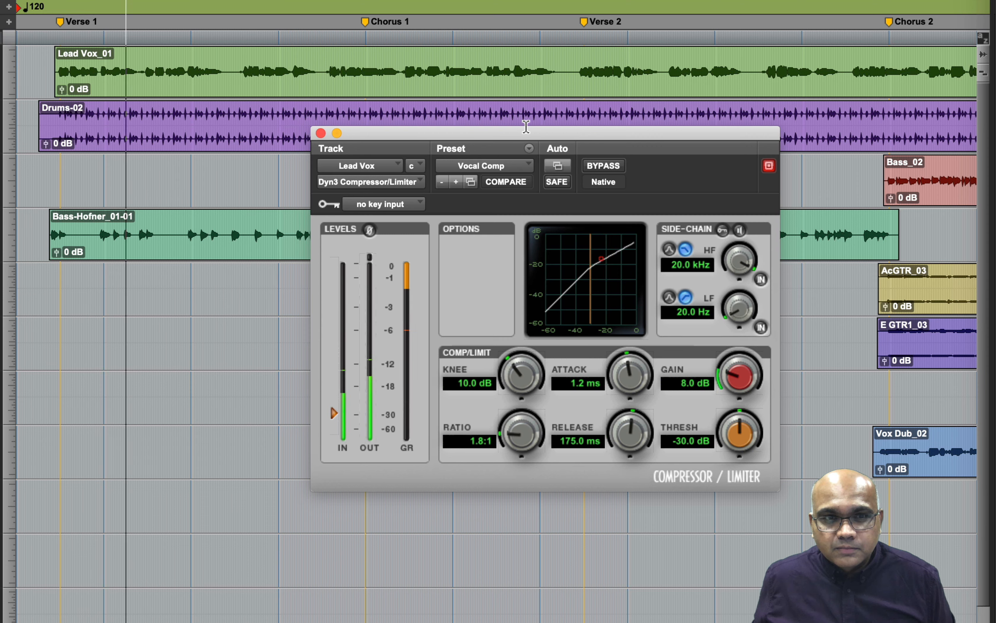
pyautogui.click(526, 126)
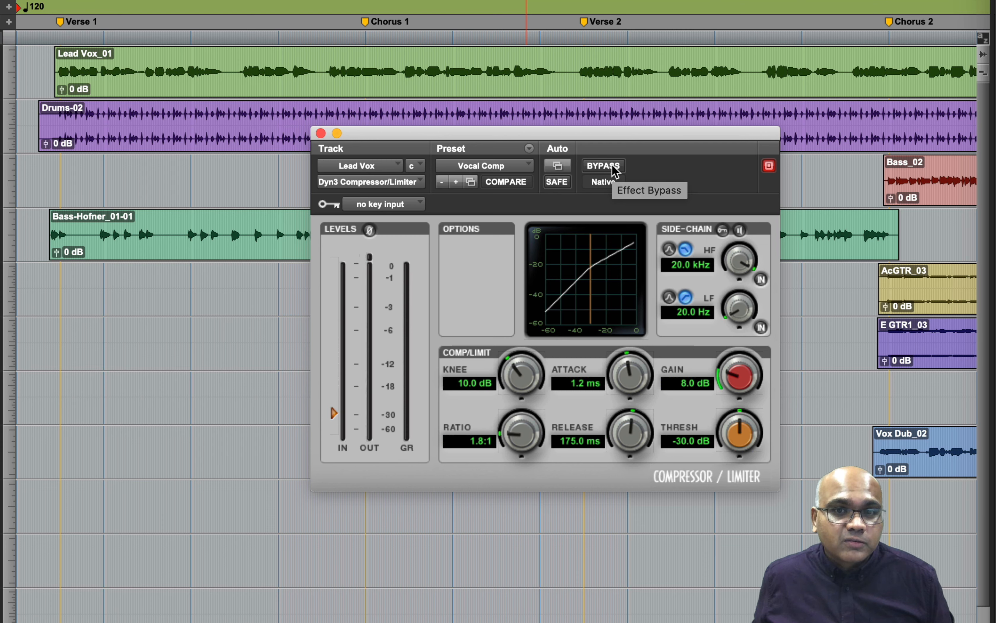
pyautogui.press('space')
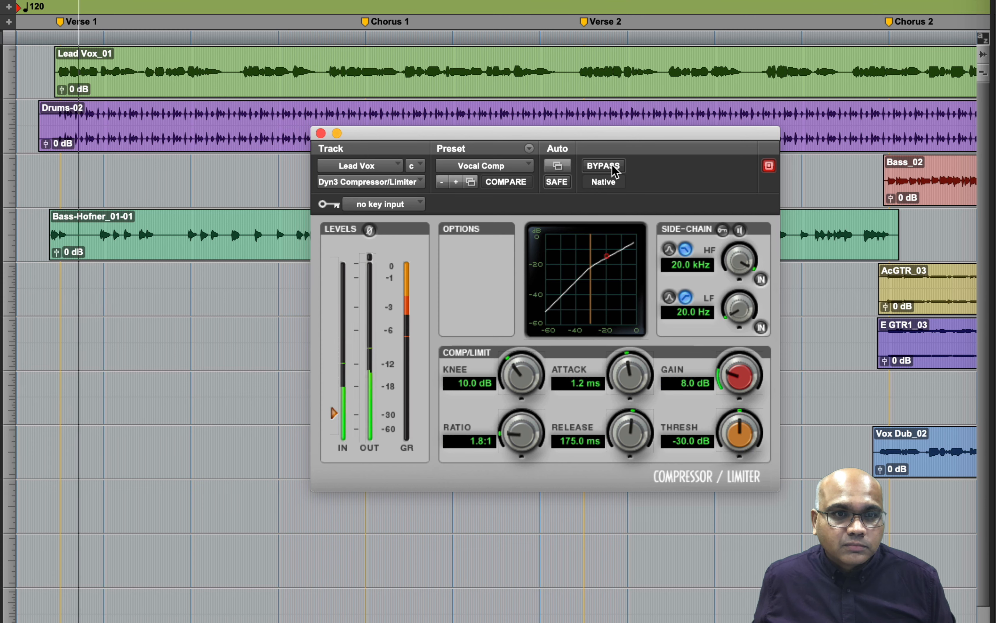
pyautogui.click(604, 165)
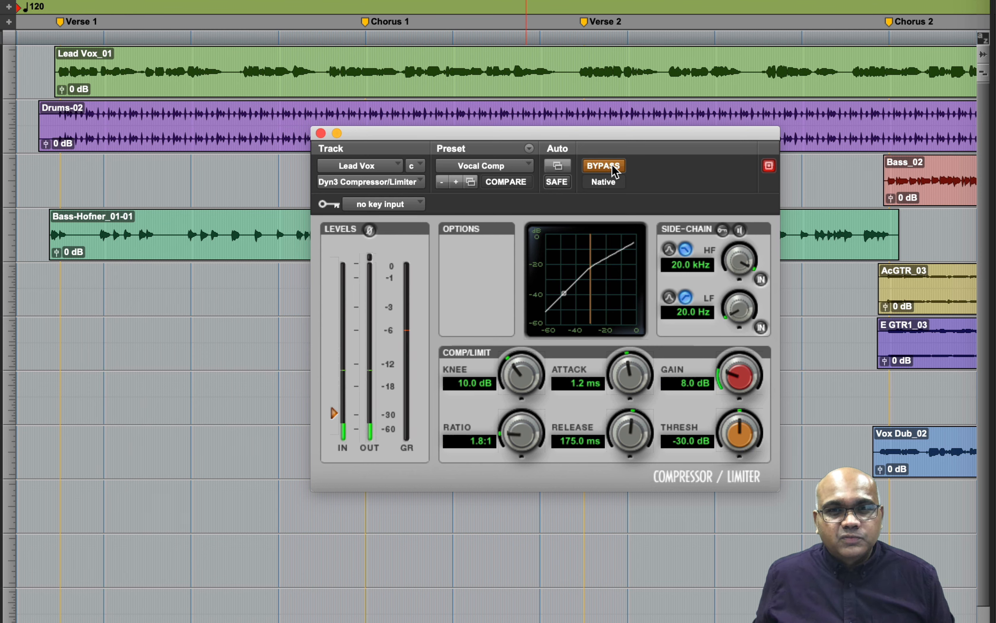
pyautogui.click(603, 166)
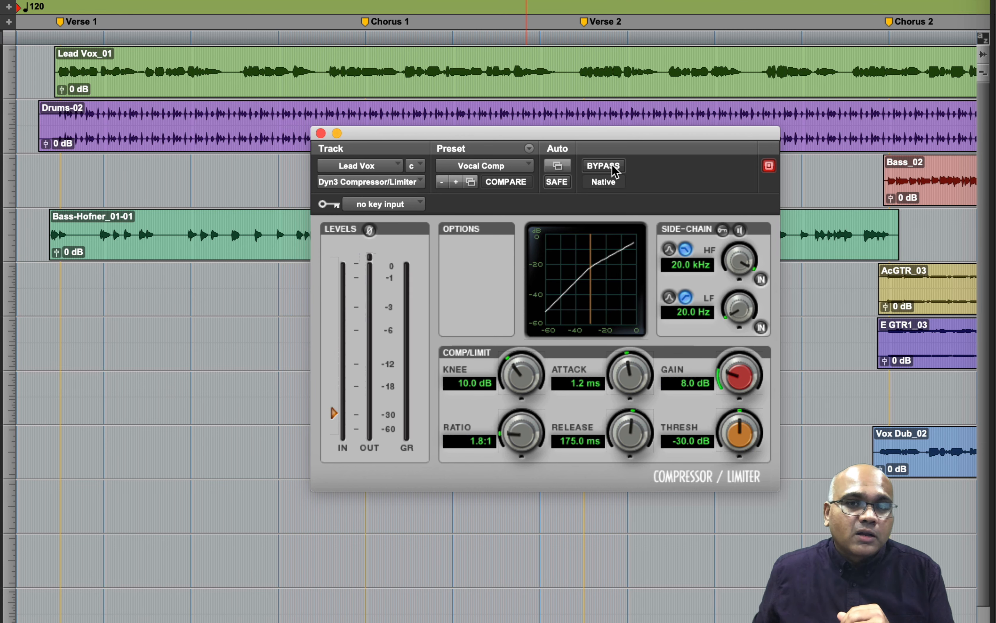
# Replace the compressor on the Lead Vox insert with the Channel Strip (mono) plug-in from the Dynamics category.
pyautogui.click(392, 187)
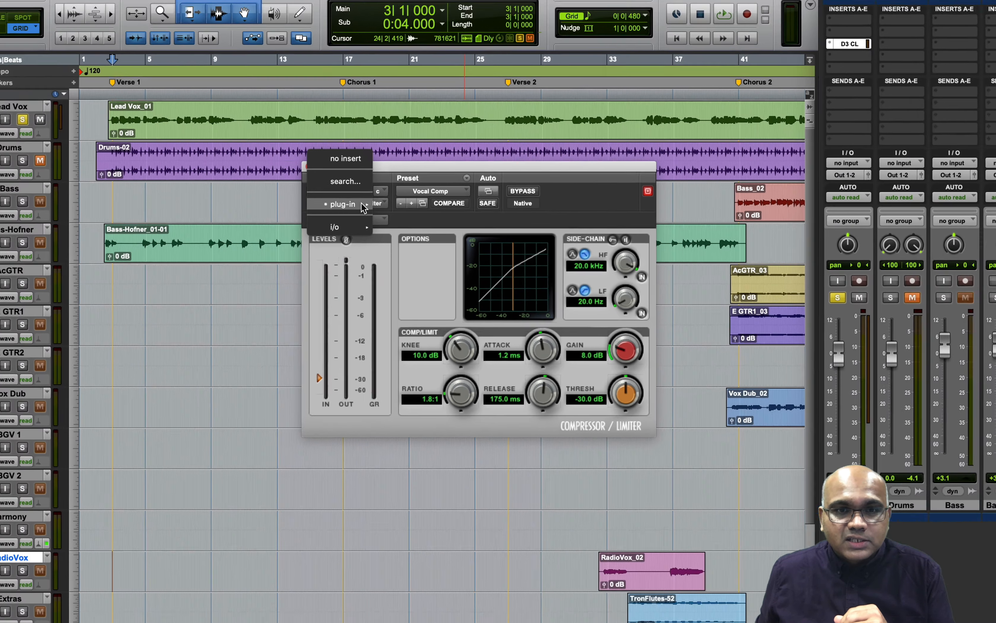
pyautogui.moveTo(392, 188)
pyautogui.moveTo(410, 226)
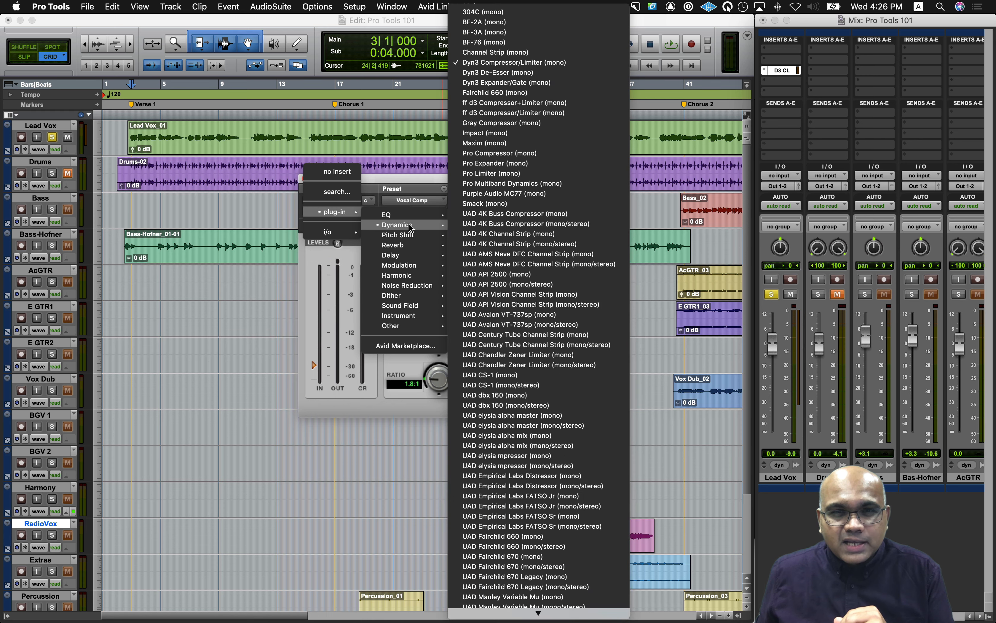
pyautogui.click(534, 61)
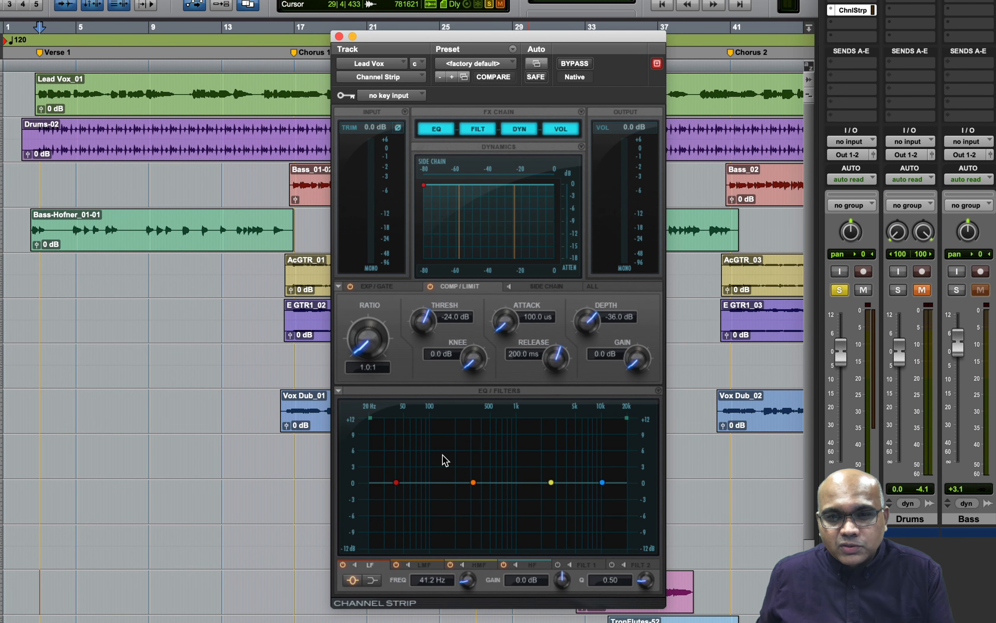
# Set the Channel Strip EQ's LF band to -2.2 dB at 53.4 Hz and its HMF band to 2.3 dB at 2.4 kHz.
pyautogui.moveTo(396, 482); pyautogui.dragTo(405, 493)
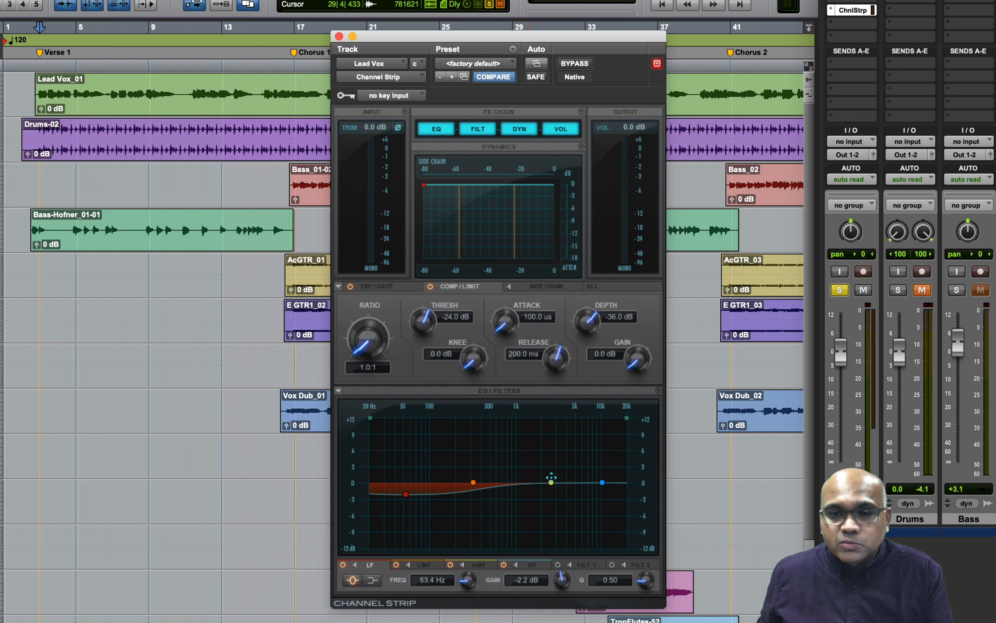
pyautogui.moveTo(551, 478); pyautogui.dragTo(549, 469)
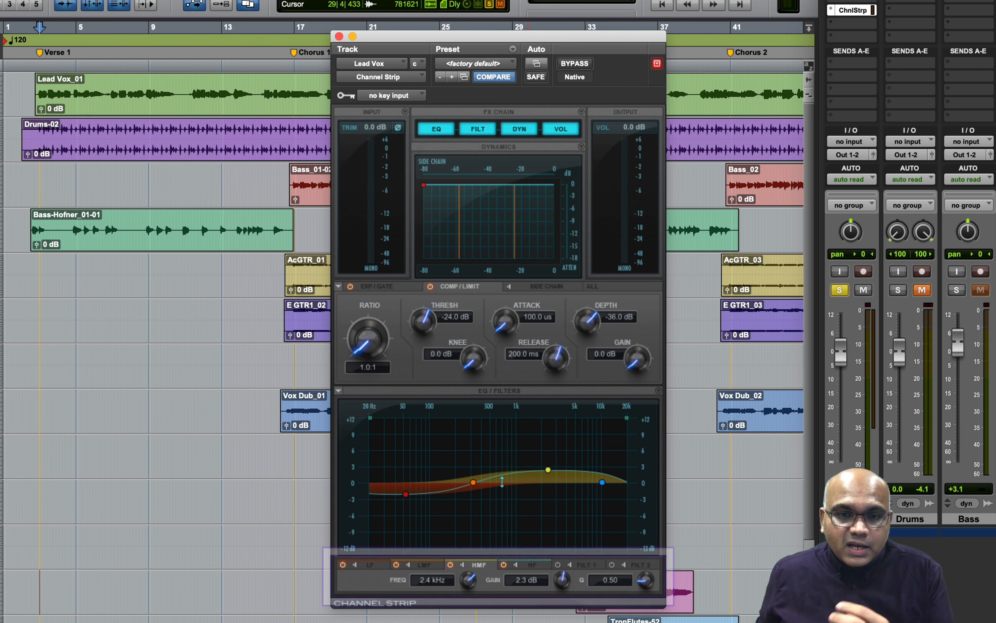
# Examine the Channel Strip's settings for the LF, LMF, HMF and HF bands, both filters and the expander/gate.
pyautogui.click(378, 567)
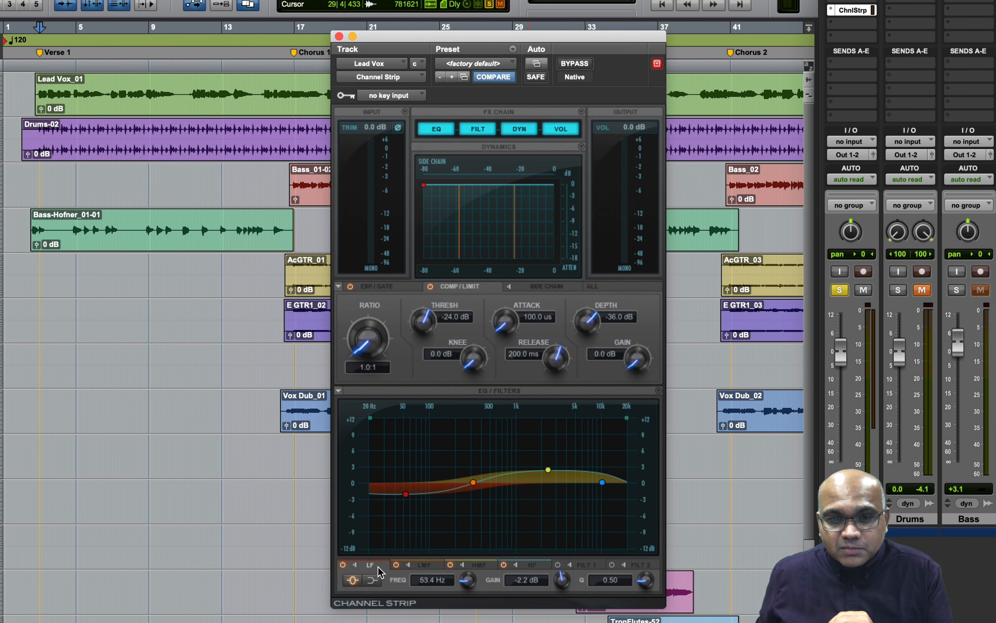
pyautogui.click(429, 568)
pyautogui.click(479, 567)
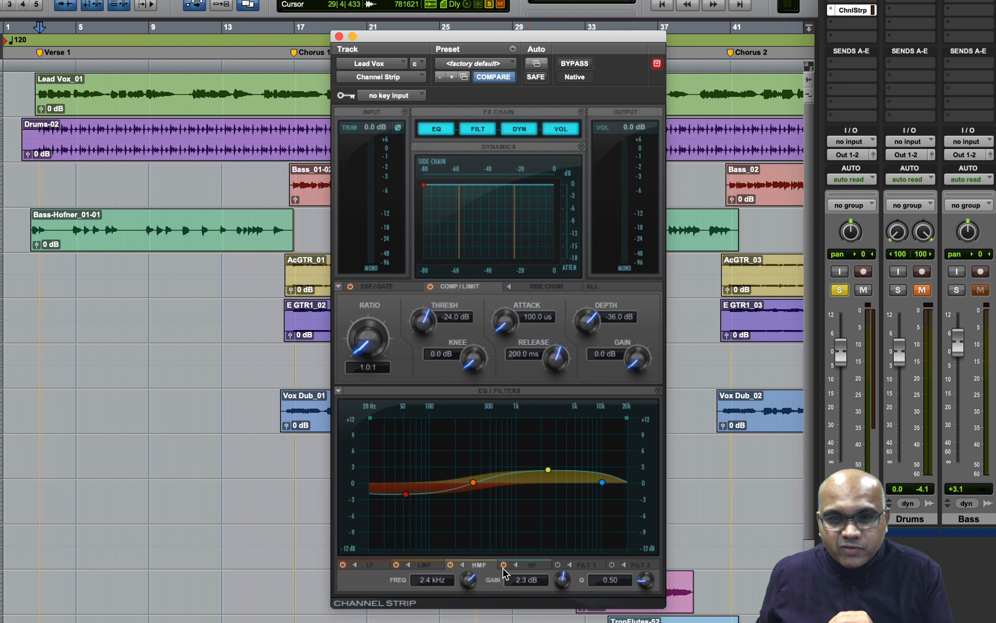
pyautogui.click(532, 566)
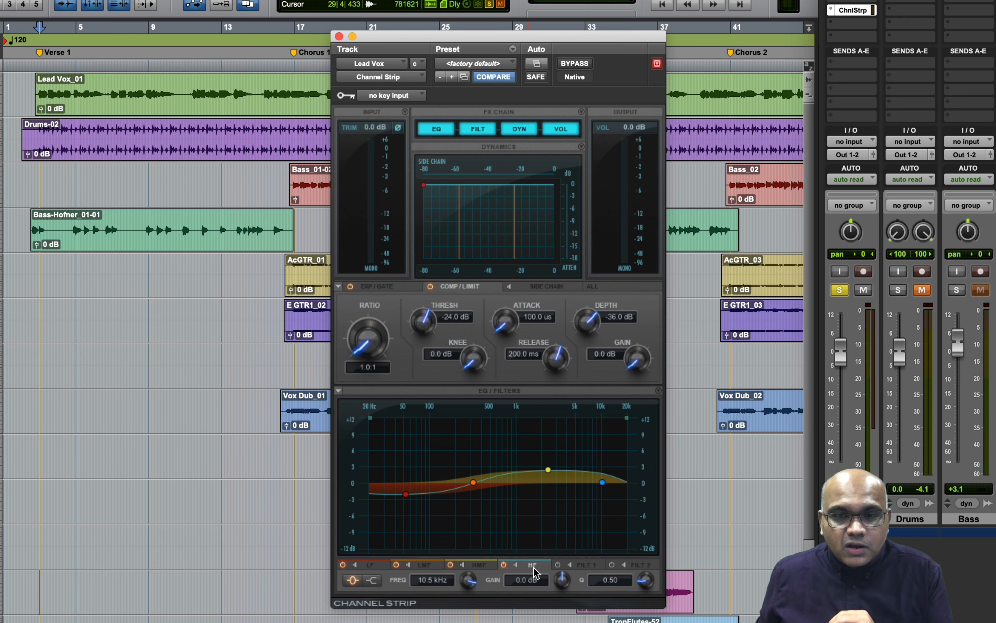
pyautogui.click(587, 565)
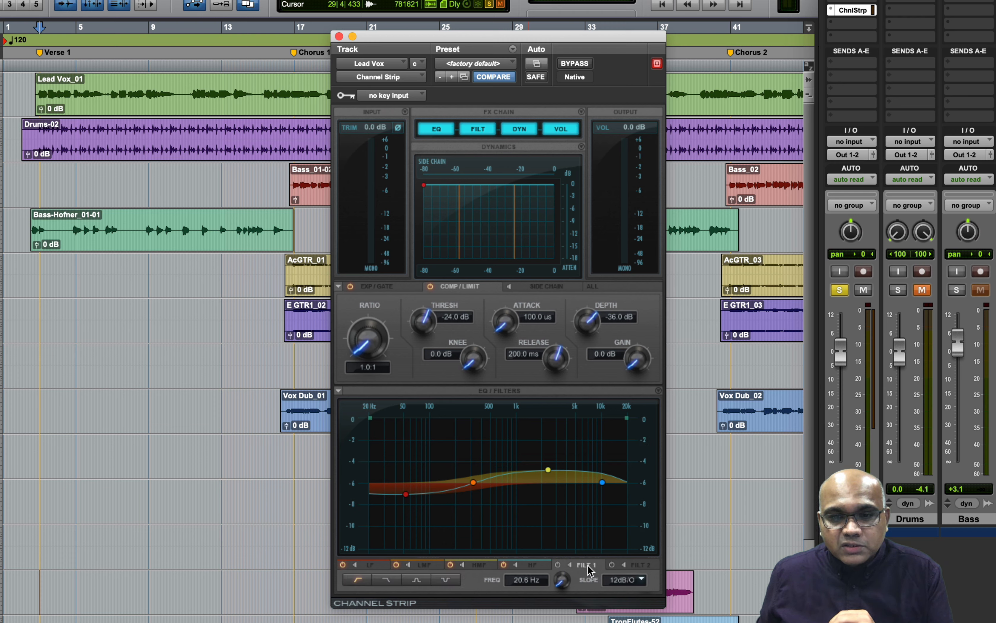
pyautogui.click(639, 566)
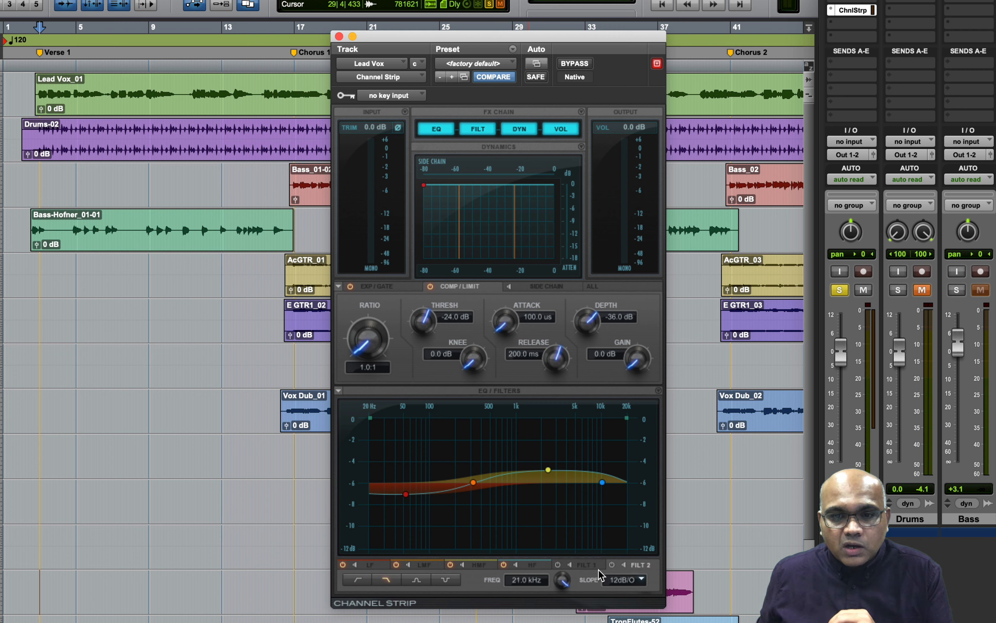
pyautogui.click(587, 565)
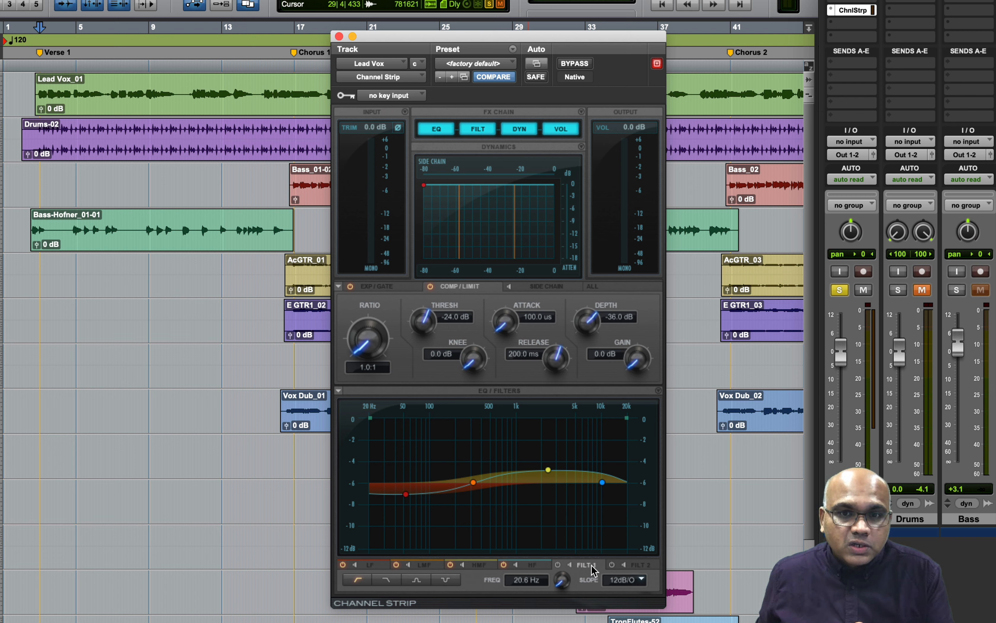
pyautogui.click(396, 288)
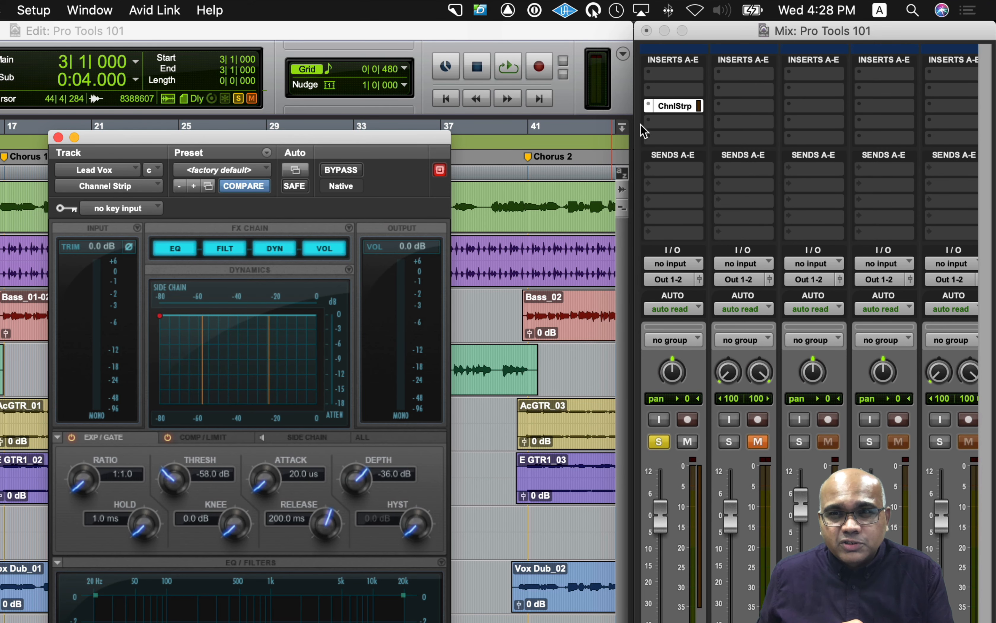
# Remove the Channel Strip plug-in from the Lead Vox insert.
pyautogui.click(653, 117)
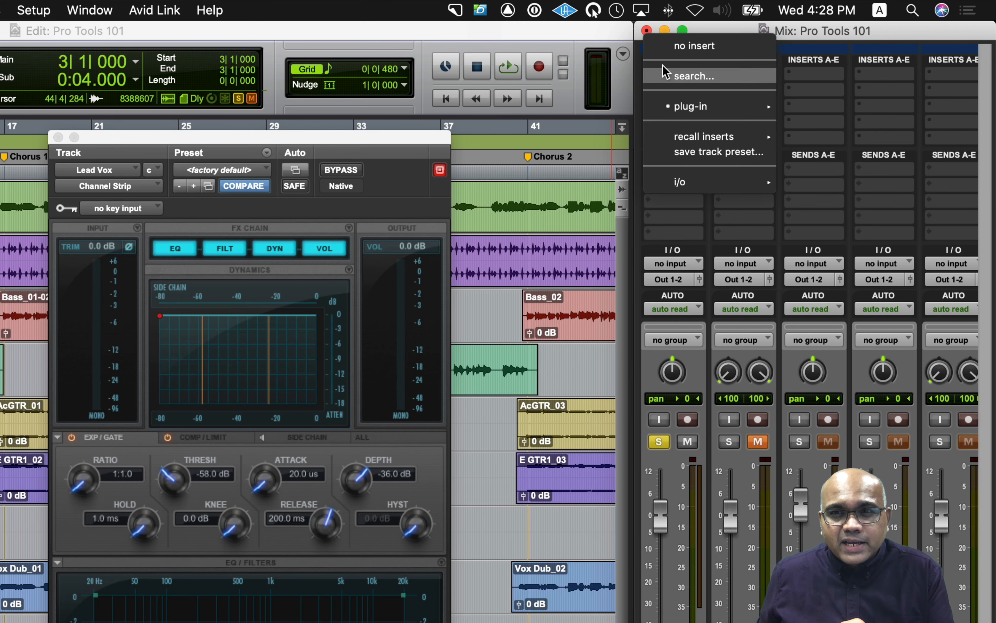
pyautogui.click(667, 44)
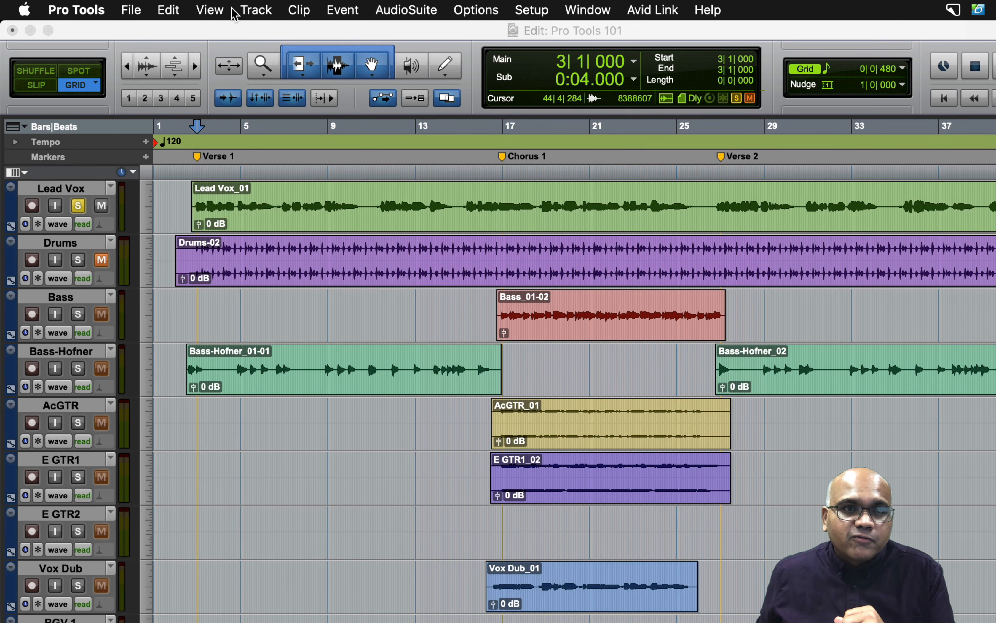
# Show the Inserts F-J section in the Mix window.
pyautogui.click(223, 12)
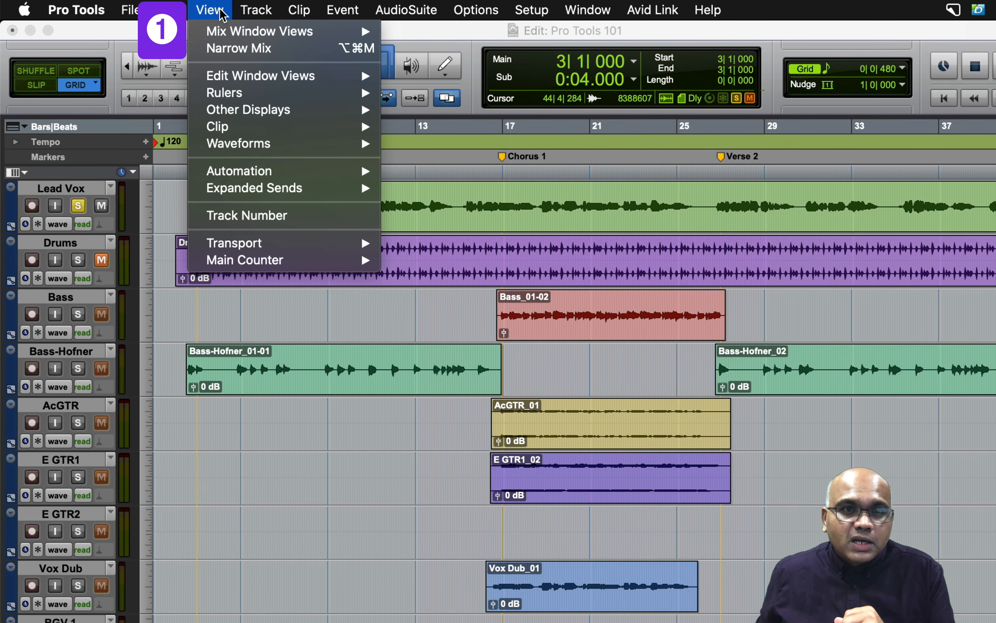
pyautogui.moveTo(226, 32)
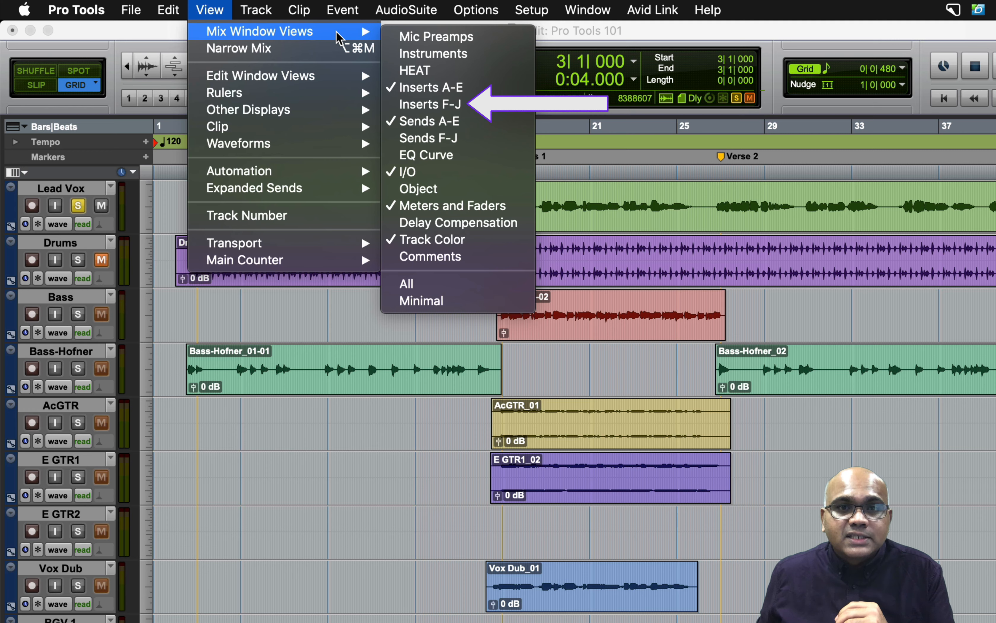
pyautogui.click(482, 105)
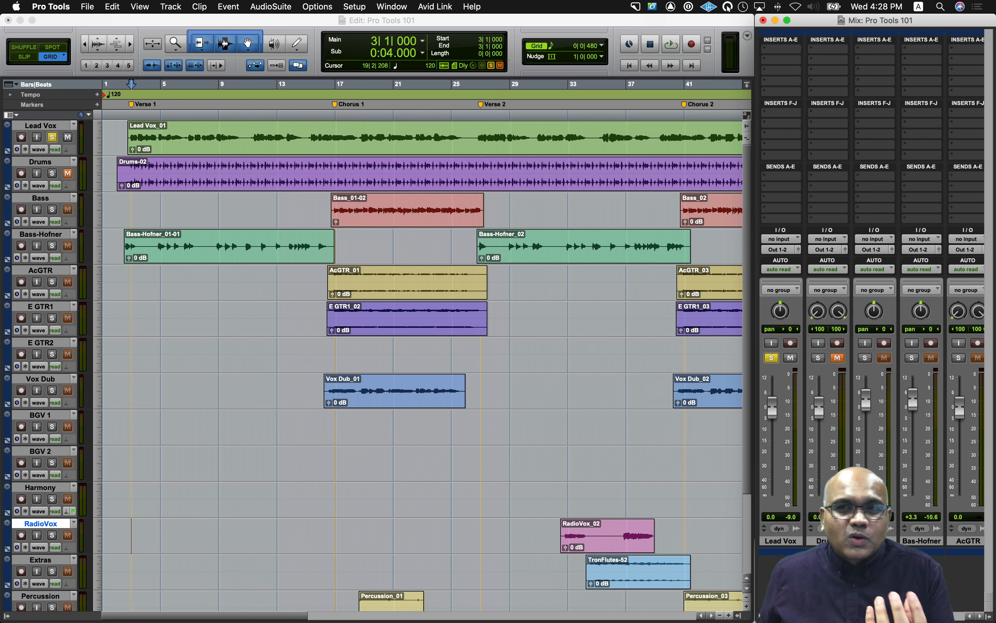
# Hide the Inserts F-J section in the Mix window.
pyautogui.click(147, 6)
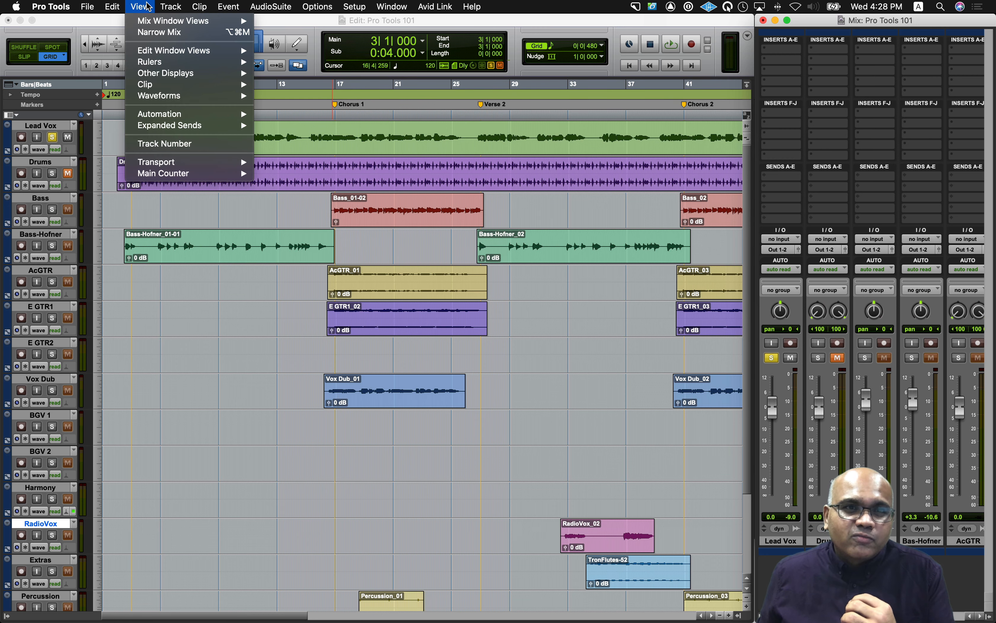
pyautogui.moveTo(150, 22)
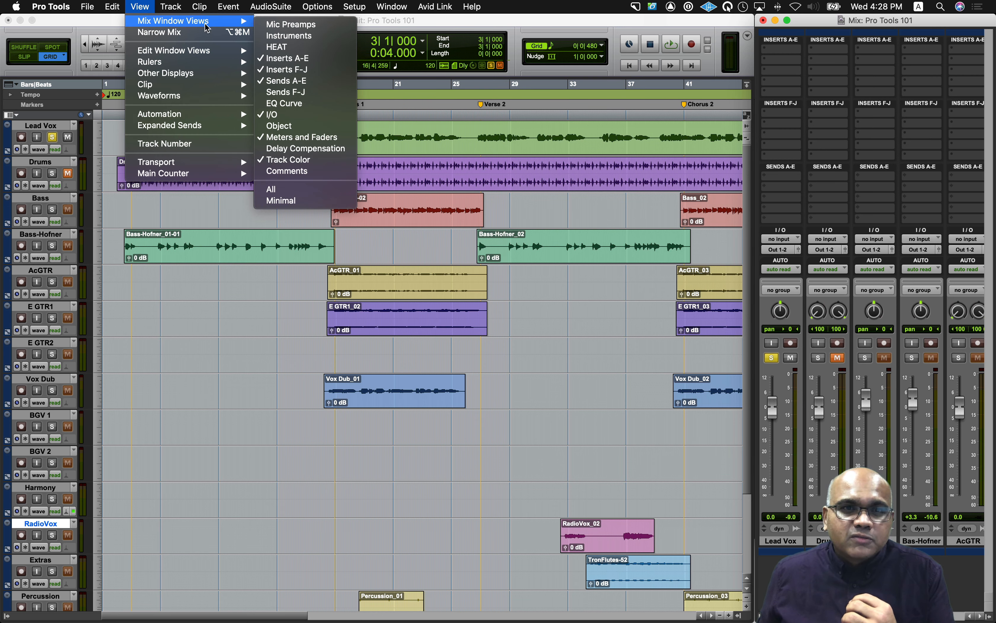
pyautogui.click(291, 69)
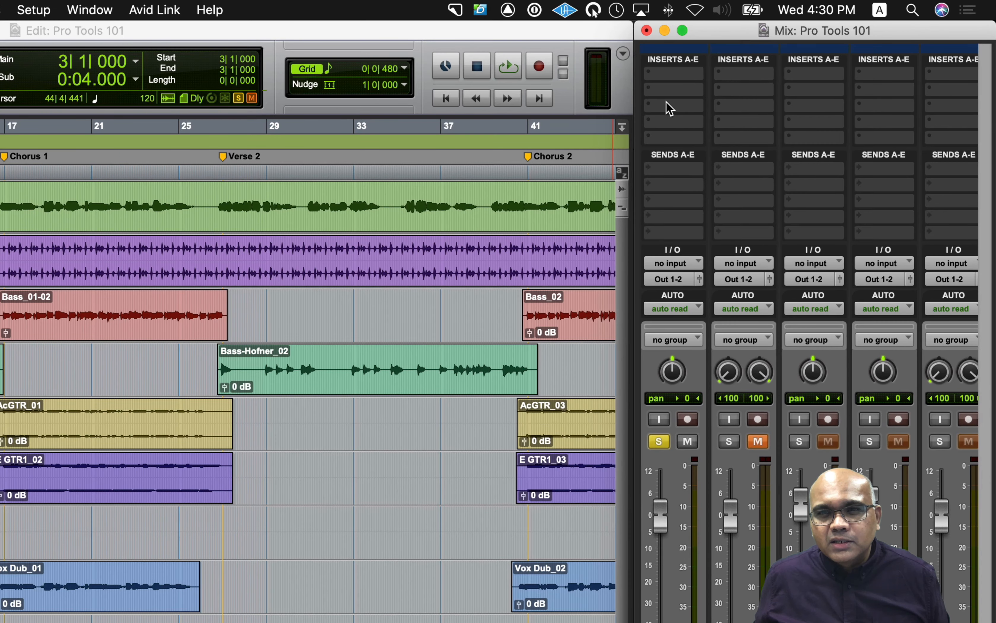
# Insert the Reverb One (mono) plug-in on the Lead Vox track's third insert slot.
pyautogui.click(705, 95)
pyautogui.moveTo(673, 105)
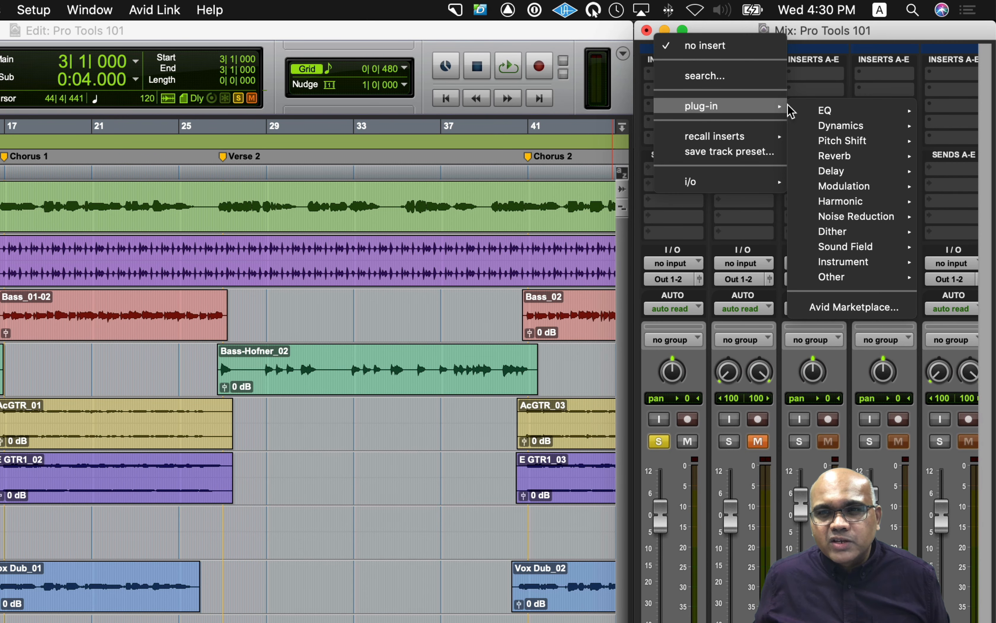
pyautogui.moveTo(829, 160)
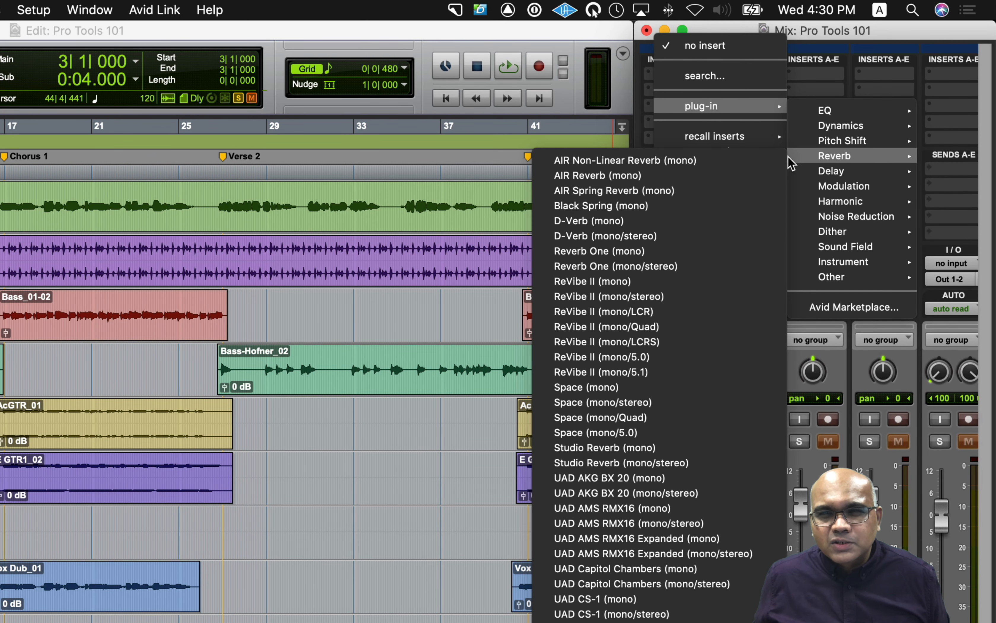
pyautogui.click(674, 252)
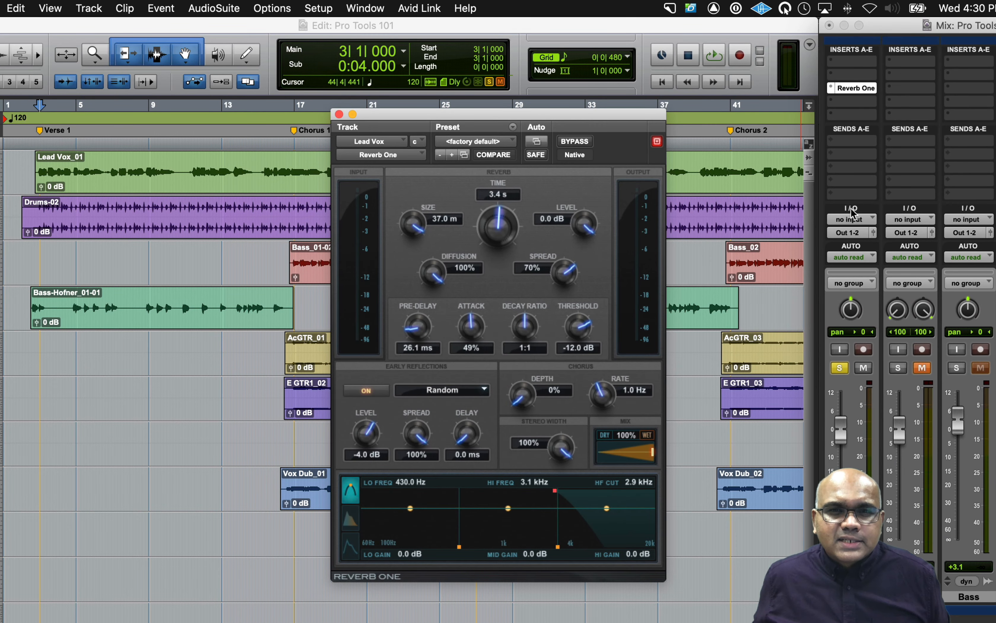
# Load the Cathedral preset from the Big Spaces category in Reverb One.
pyautogui.click(494, 143)
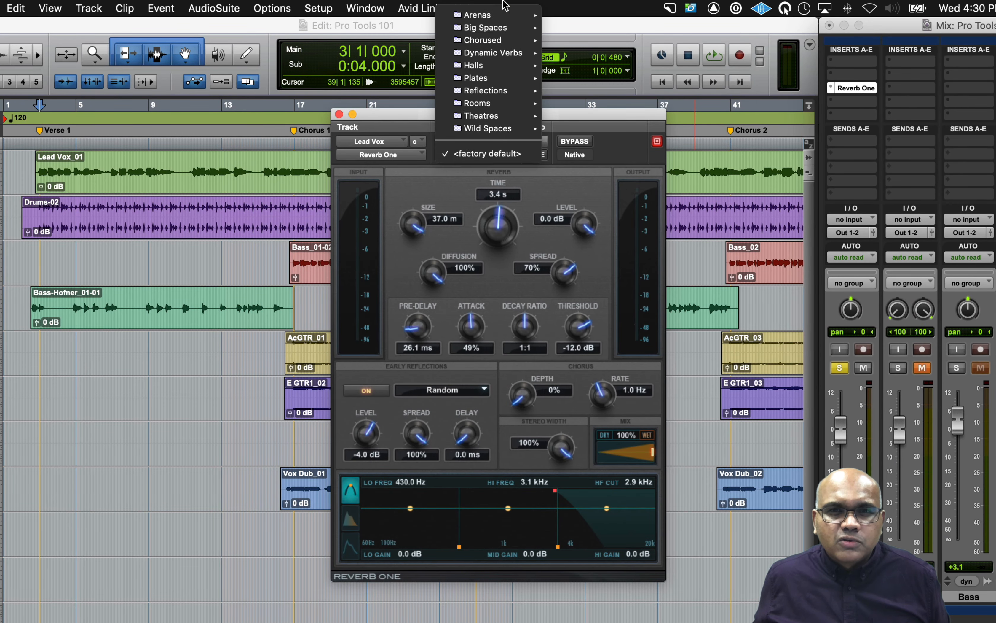
pyautogui.moveTo(498, 28)
pyautogui.click(576, 31)
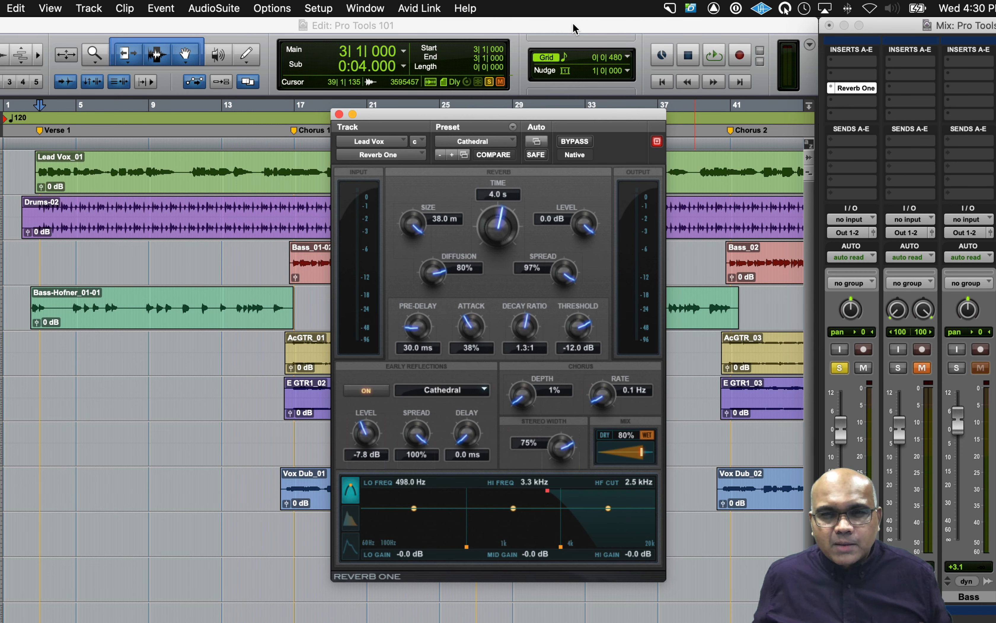
# Bypass Reverb One and play the soloed Lead Vox track to hear it dry, ending with playback stopped.
pyautogui.click(574, 142)
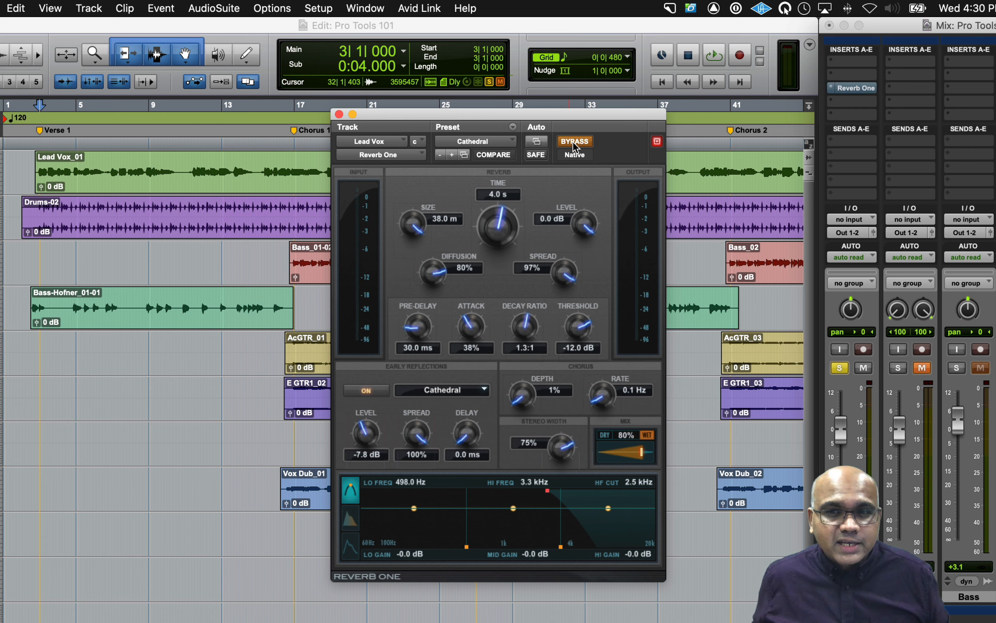
pyautogui.press('space')
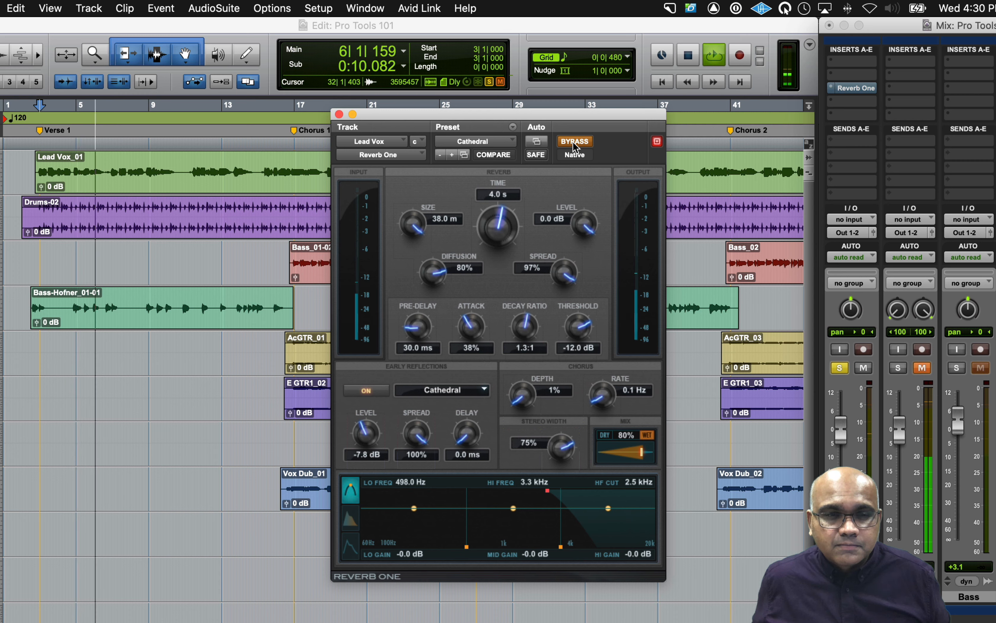
pyautogui.press('space')
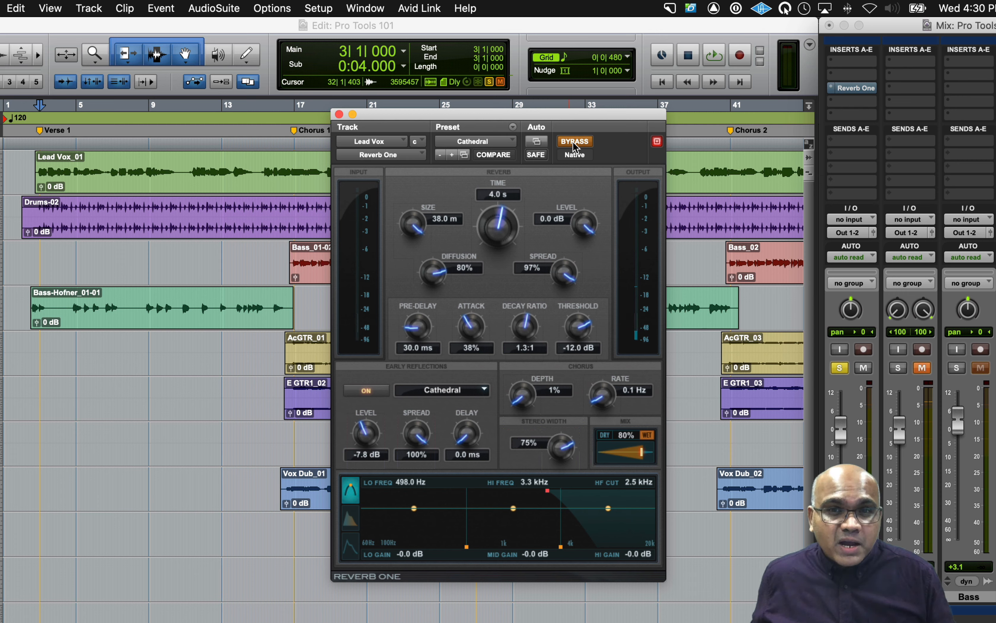
# Turn Reverb One's bypass off and play the soloed Lead Vox track to hear the reverb, then stop playback.
pyautogui.click(574, 142)
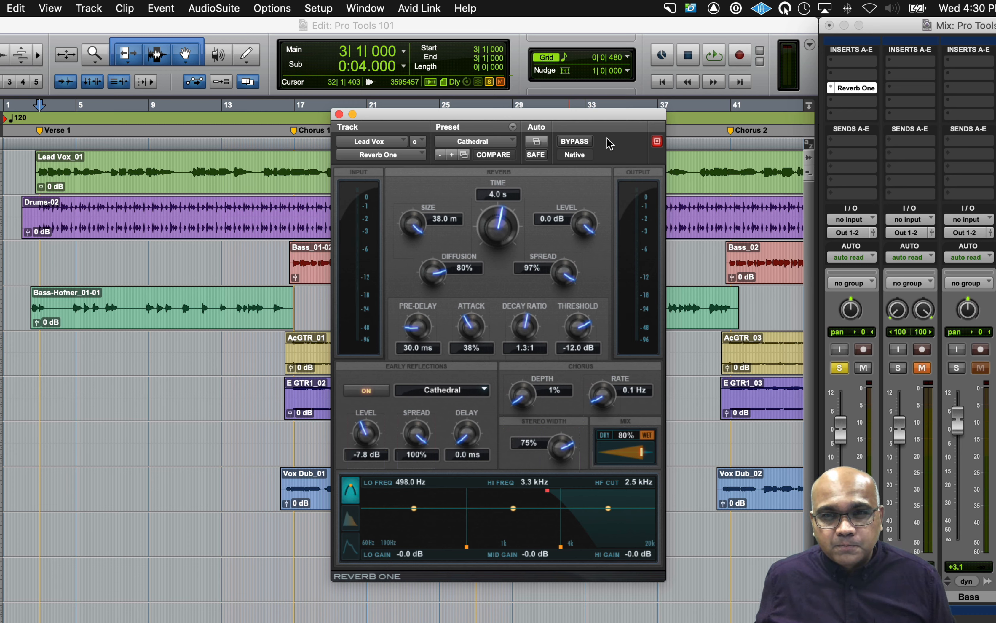
pyautogui.press('space')
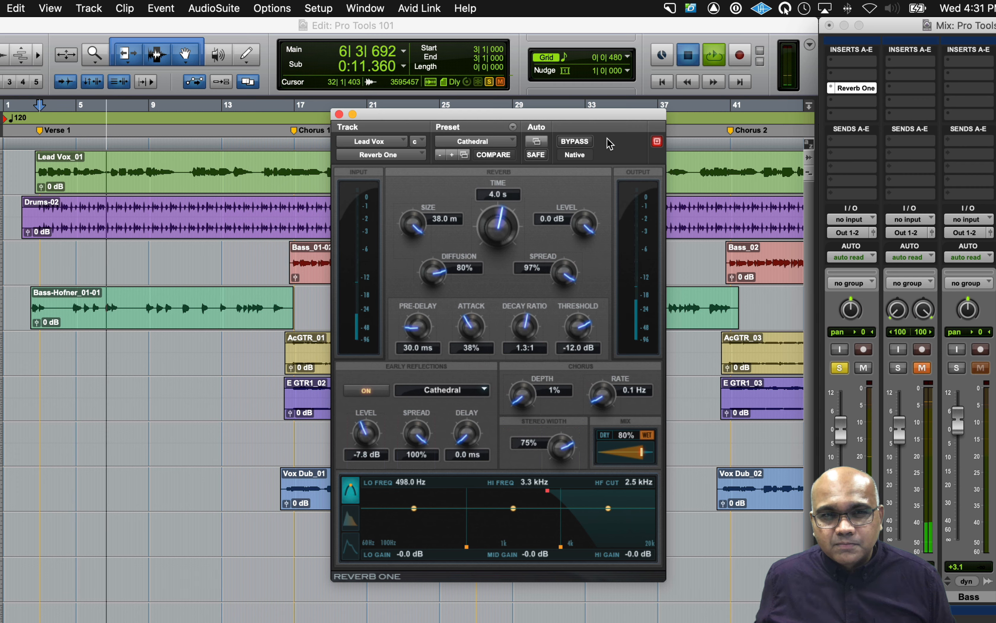
pyautogui.press('space')
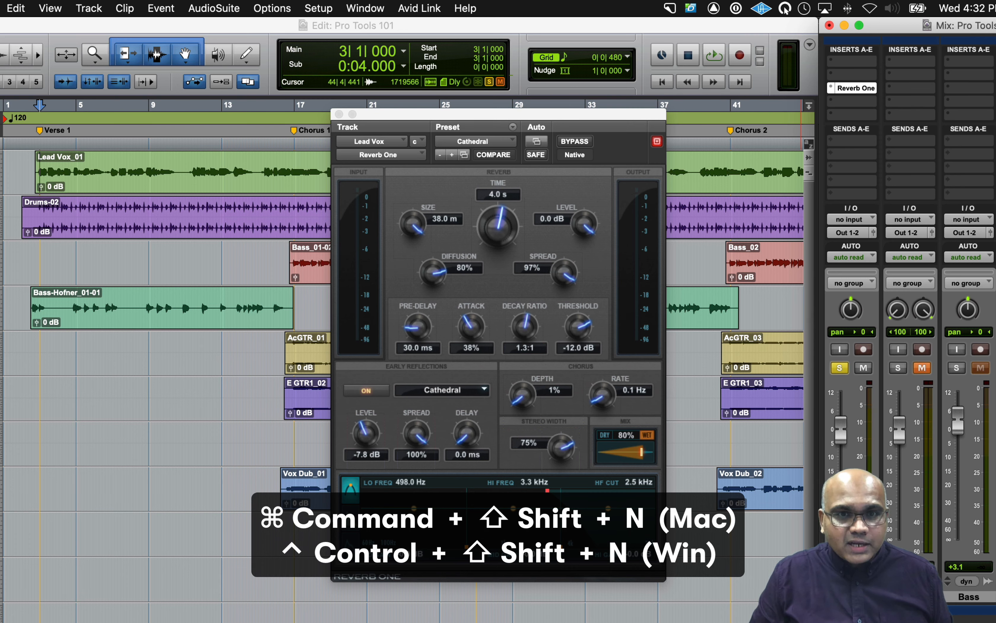
# Create one new stereo Aux Input track named Reverb.
pyautogui.press('super+shift+n')
pyautogui.press('super+Right')
pyautogui.press('super+Down')
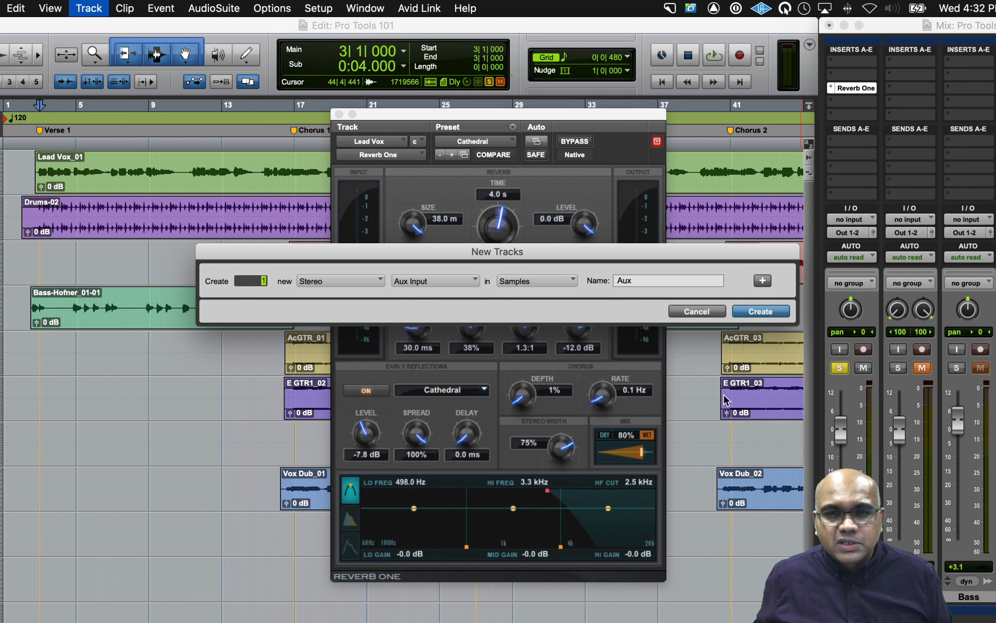
pyautogui.moveTo(646, 280); pyautogui.dragTo(601, 277)
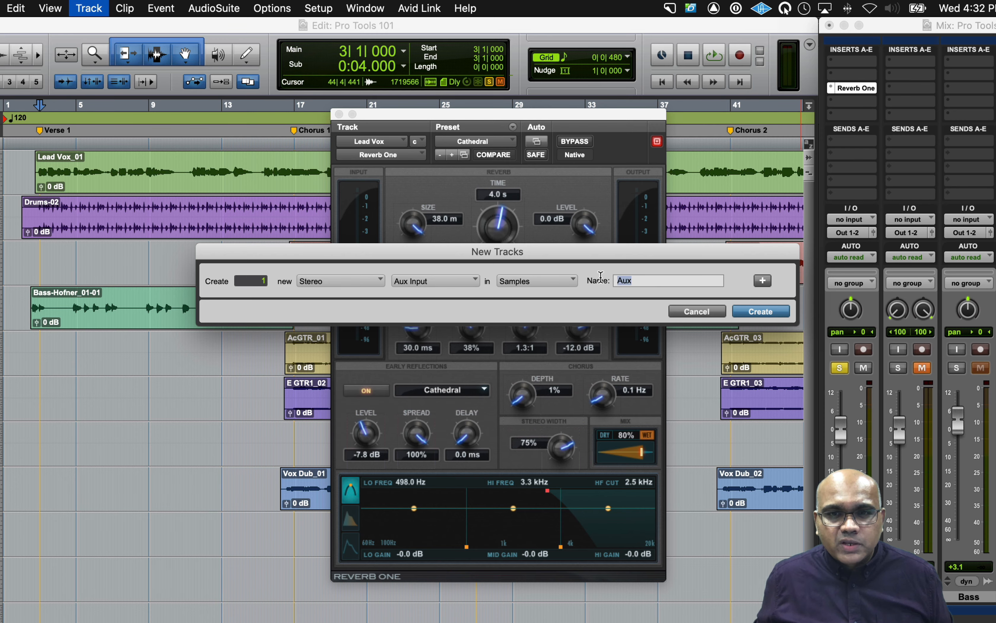
pyautogui.write('Reverb')
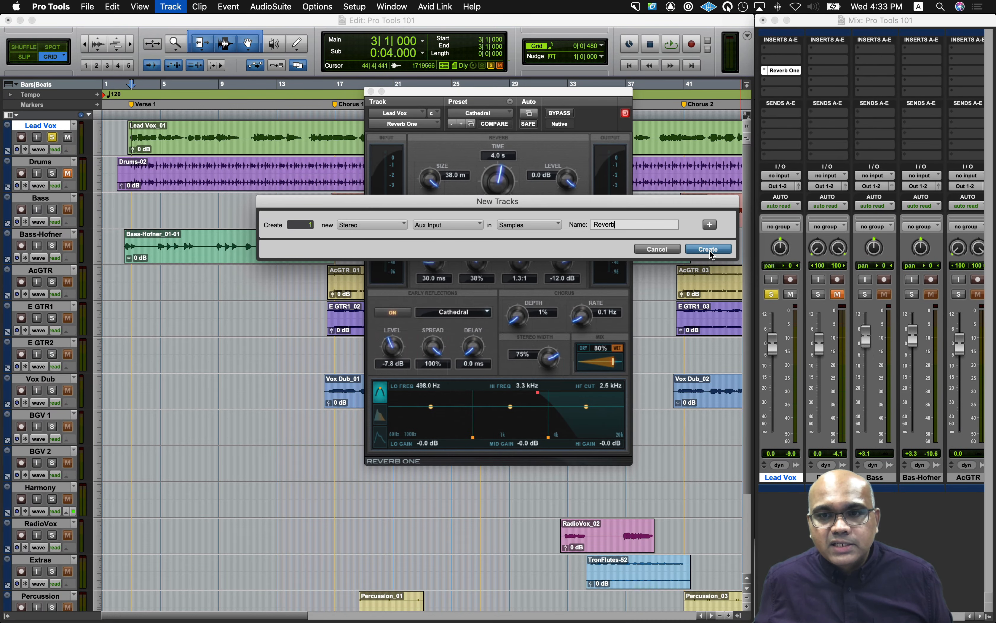
pyautogui.click(710, 250)
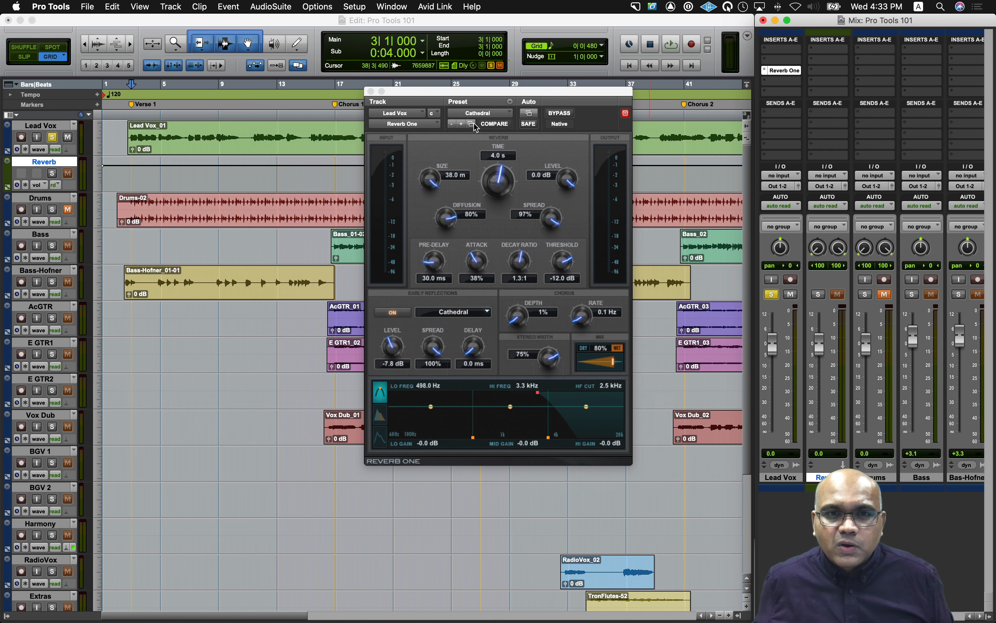
# Close the plug-in window and remove Reverb One from the Lead Vox track's inserts.
pyautogui.click(371, 91)
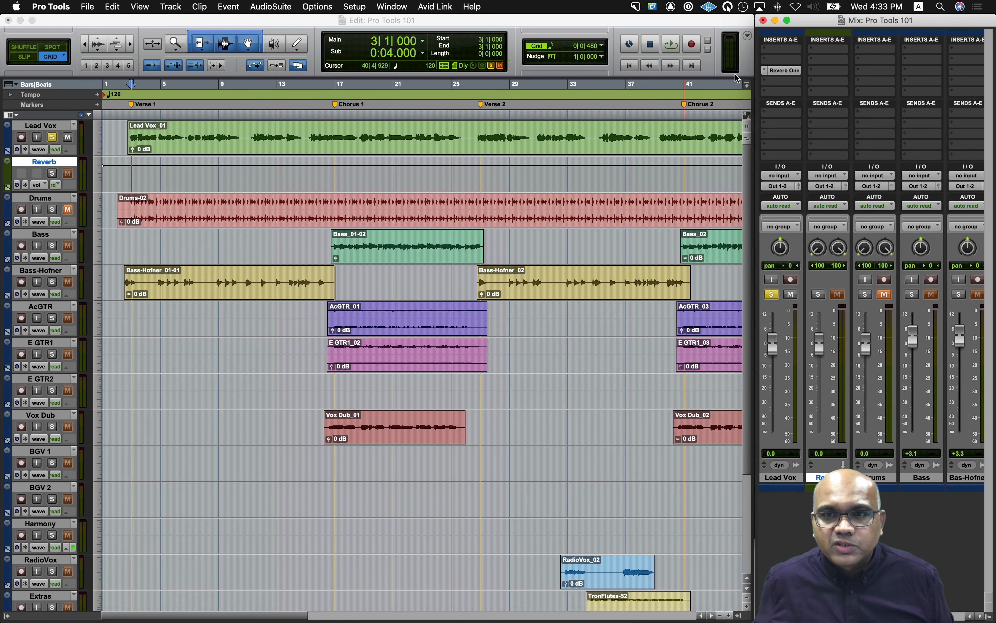
pyautogui.click(765, 71)
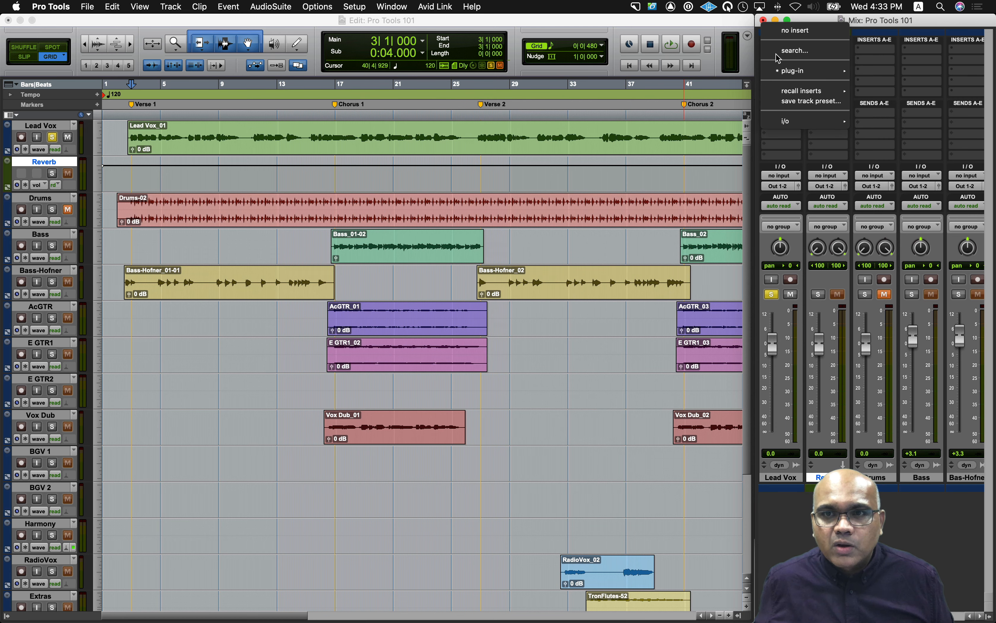
pyautogui.click(785, 32)
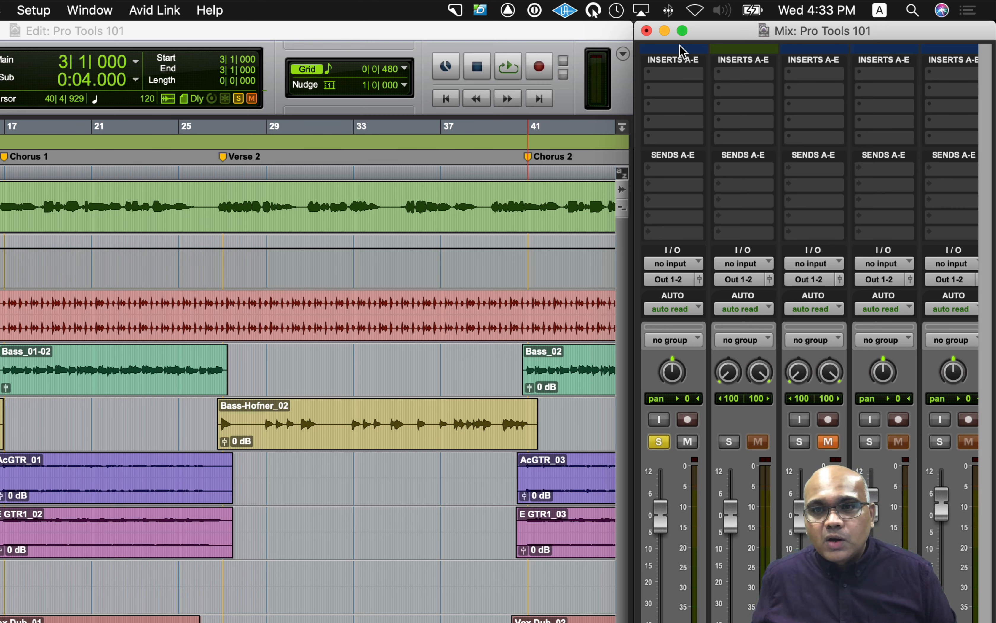
# Assign Bus 1-2 (Stereo) to the Lead Vox track's first send and set the Reverb track's input to Bus 1-2 (Stereo).
pyautogui.click(675, 170)
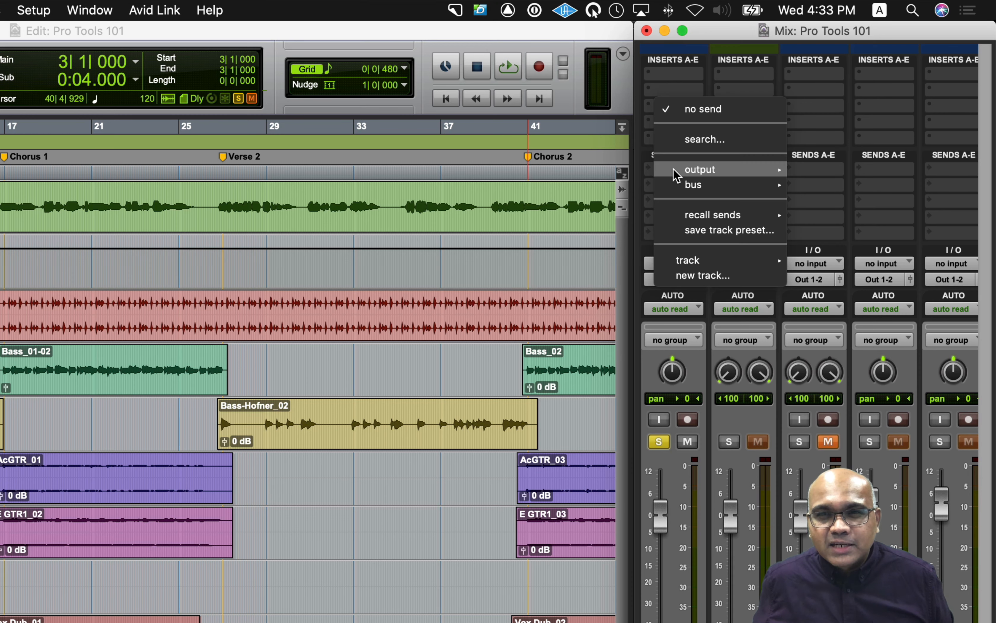
pyautogui.moveTo(675, 189)
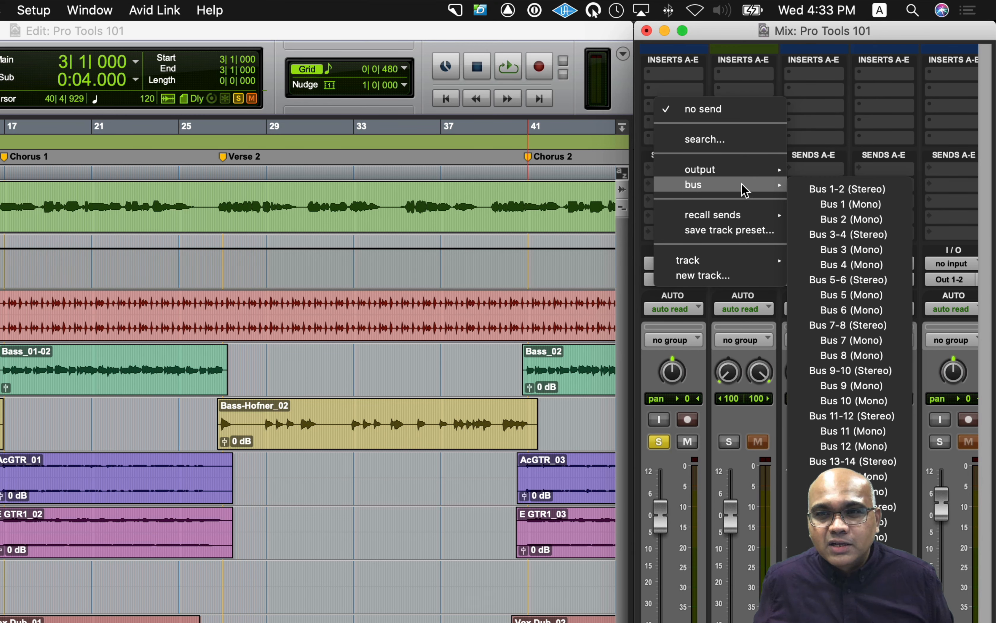
pyautogui.click(808, 189)
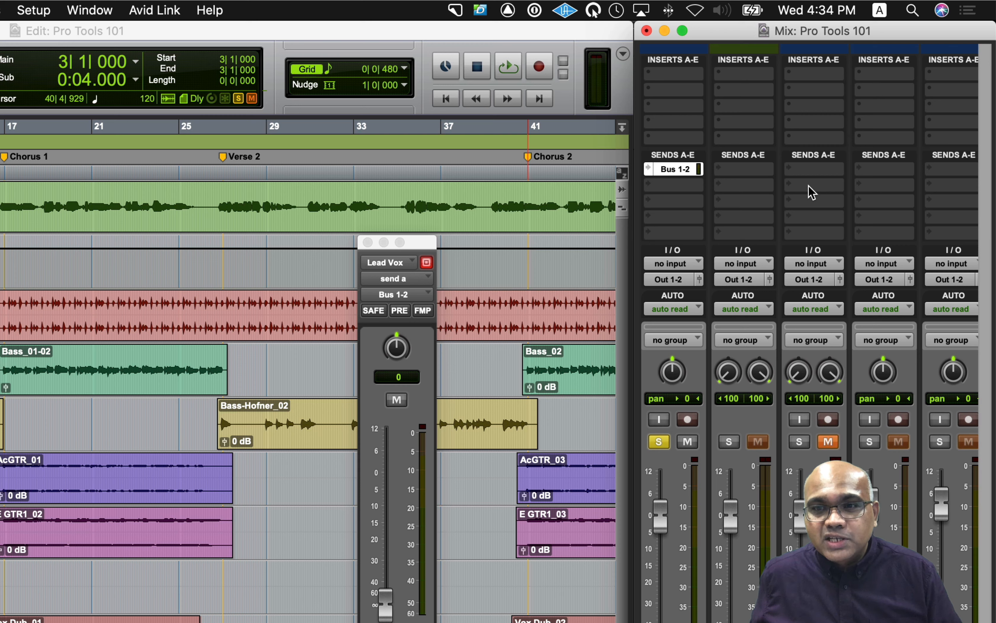
pyautogui.click(749, 264)
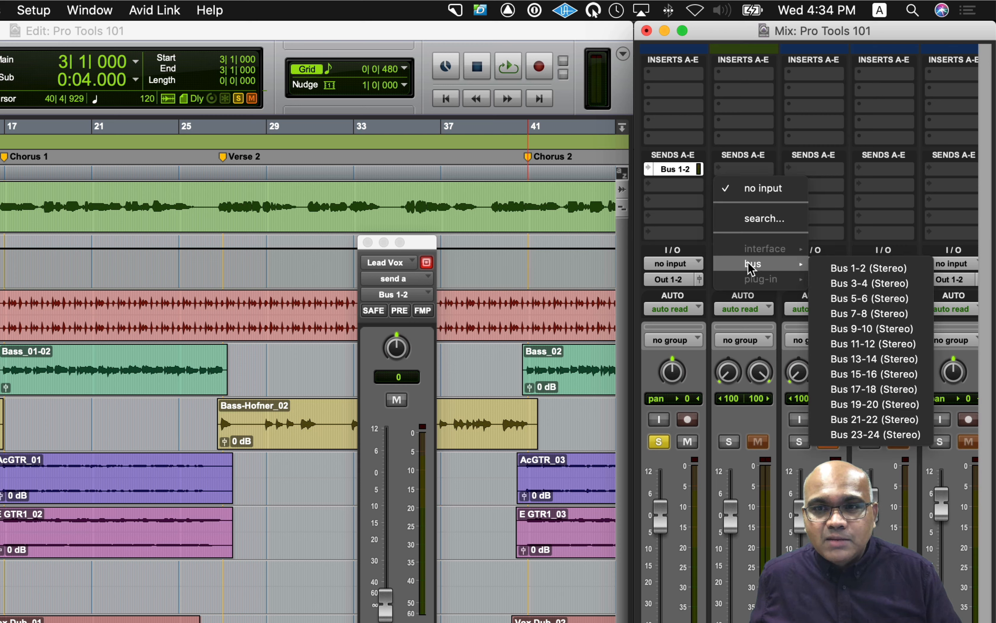
pyautogui.click(829, 268)
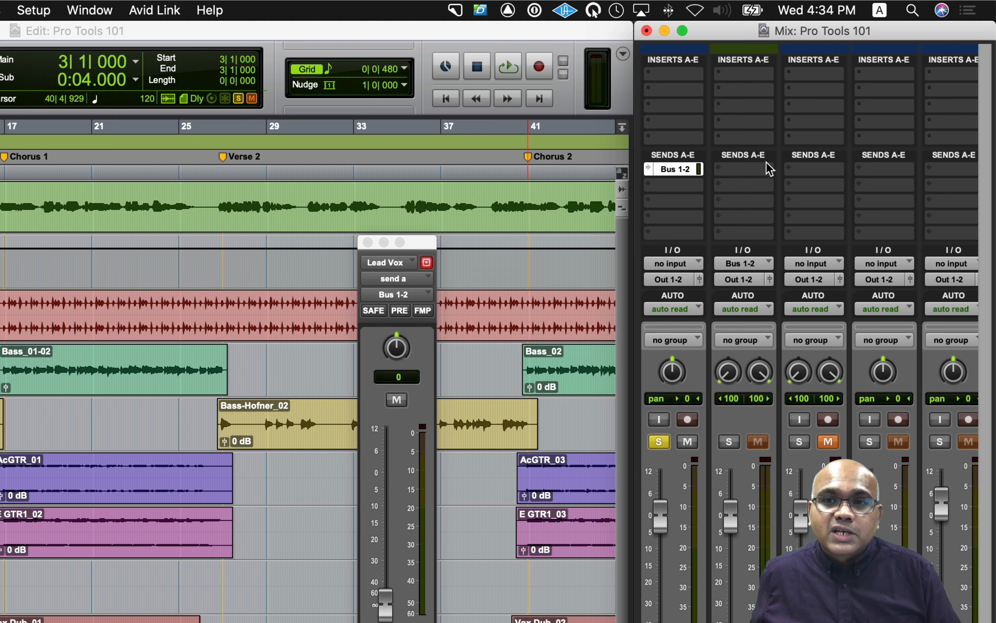
# Insert the multichannel Reverb One (stereo) plug-in on the Reverb track's third insert slot.
pyautogui.click(757, 115)
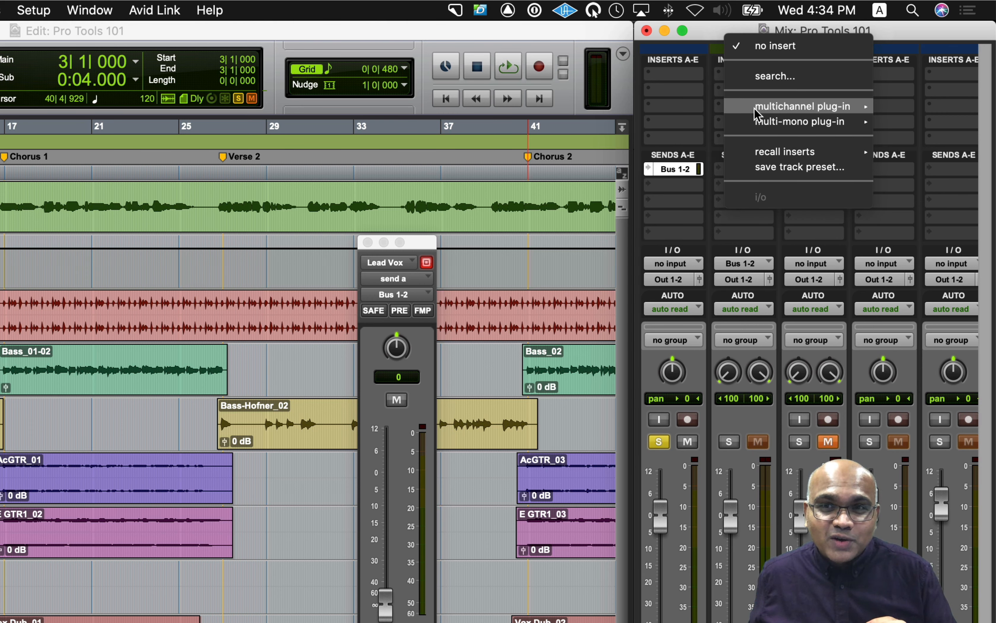
pyautogui.moveTo(751, 114)
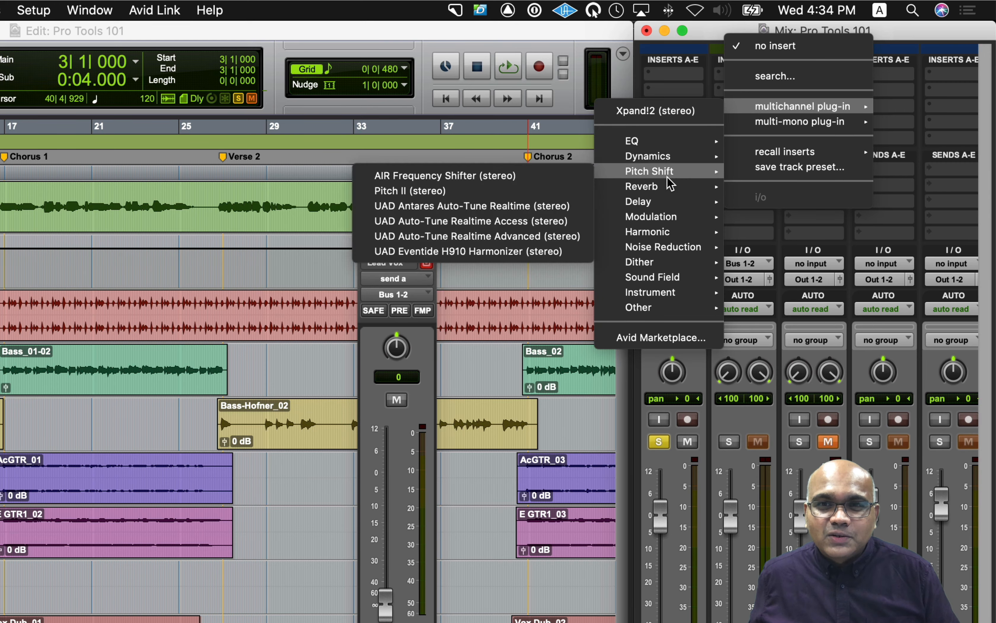
pyautogui.moveTo(667, 187)
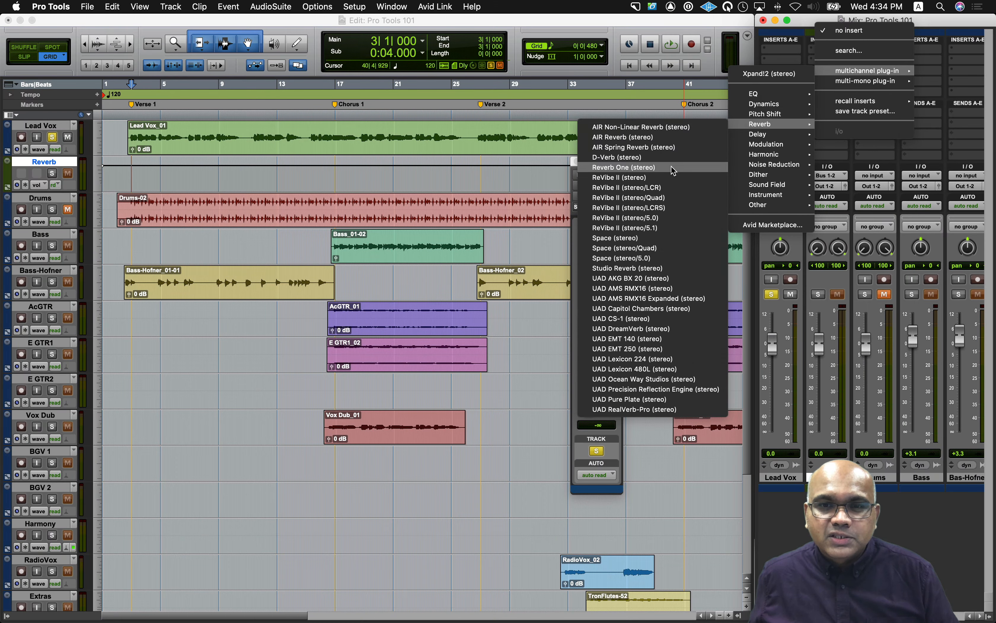
pyautogui.click(508, 250)
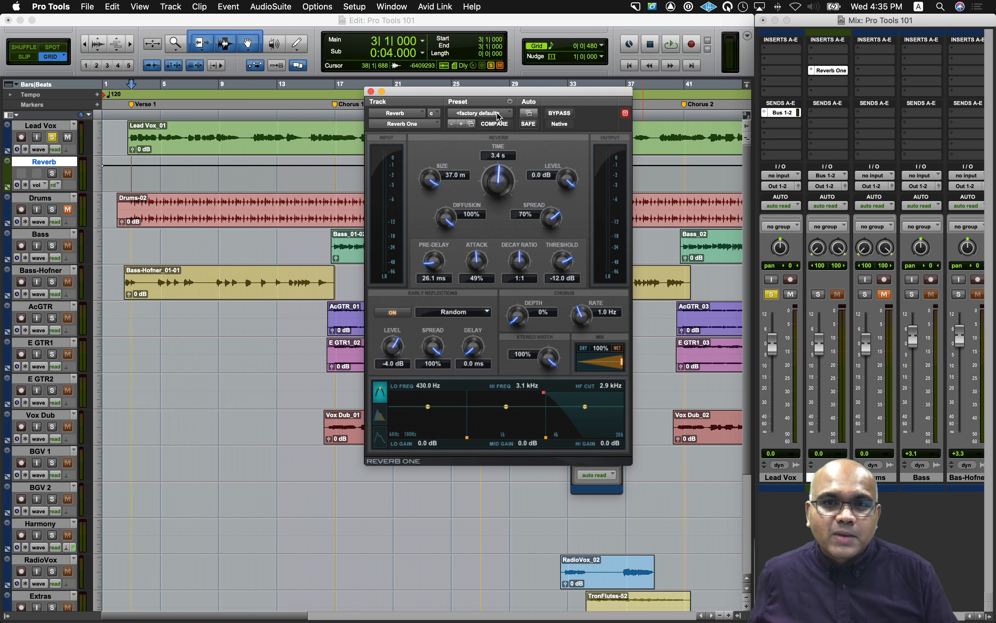
# Load the Cathedral preset from the Big Spaces category in the Reverb track's Reverb One and close the plug-in window.
pyautogui.click(480, 113)
pyautogui.moveTo(511, 22)
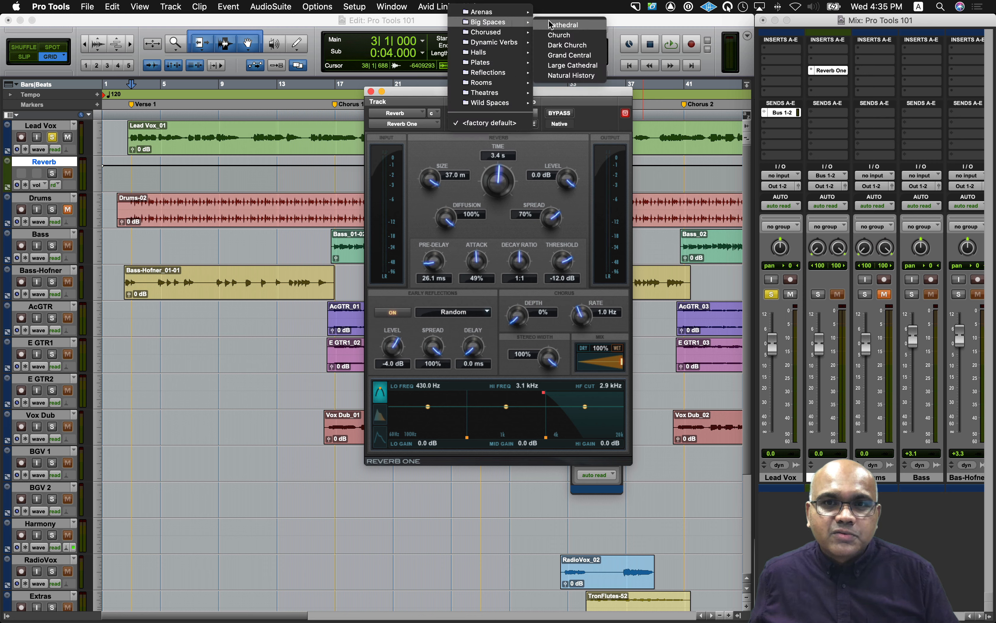
pyautogui.click(551, 22)
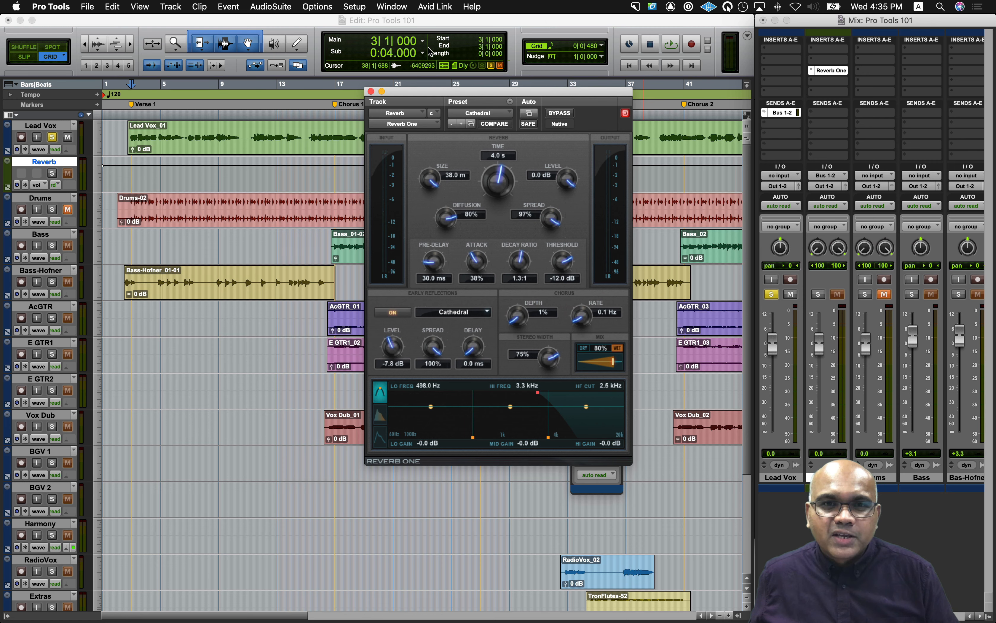
pyautogui.click(370, 91)
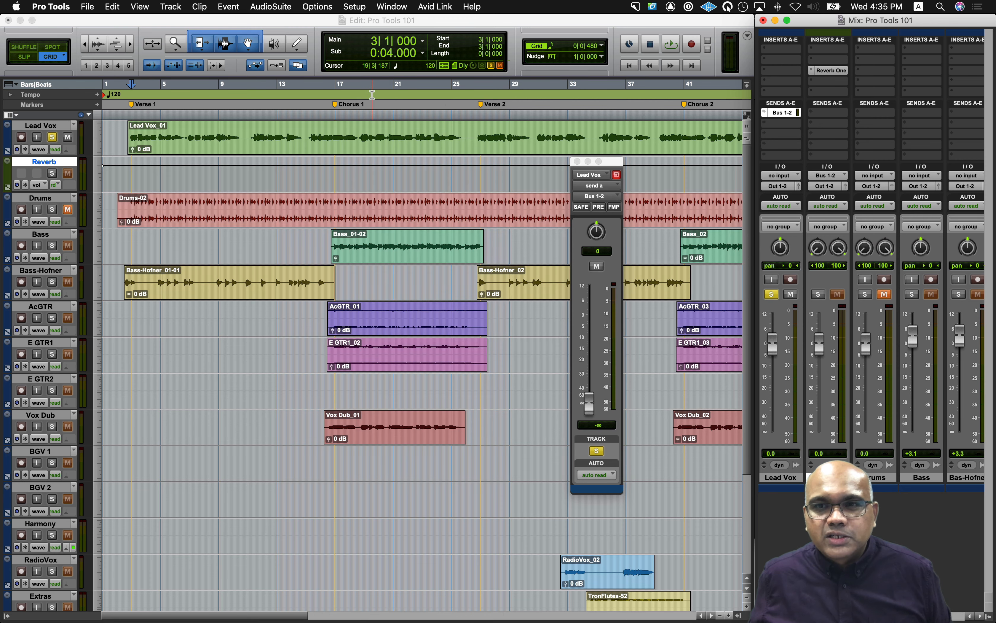
# Solo the Reverb track and raise the Lead Vox send level to about -0.6 dB during playback.
pyautogui.click(819, 295)
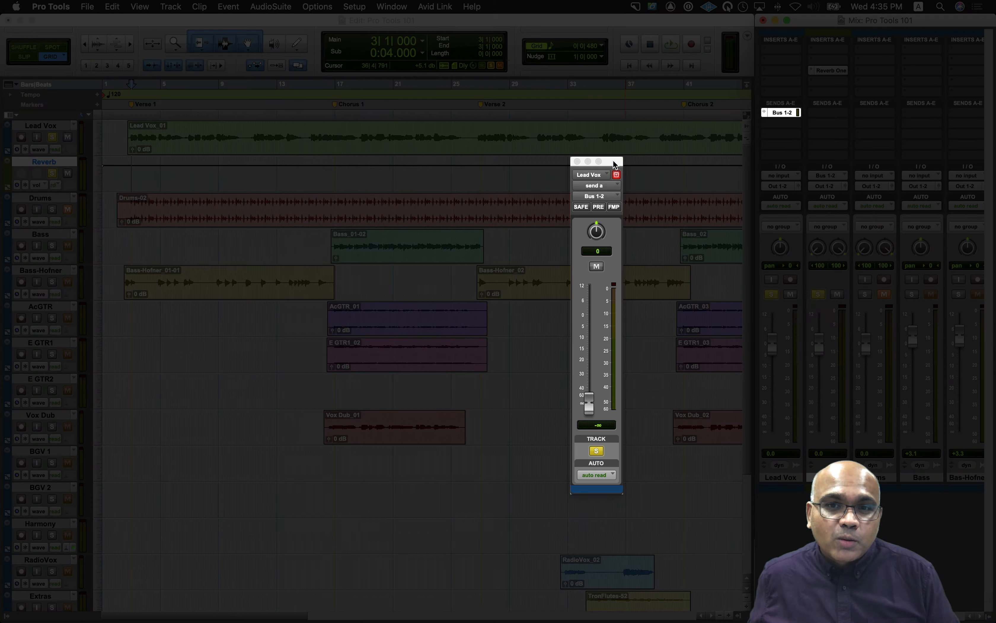
pyautogui.click(614, 163)
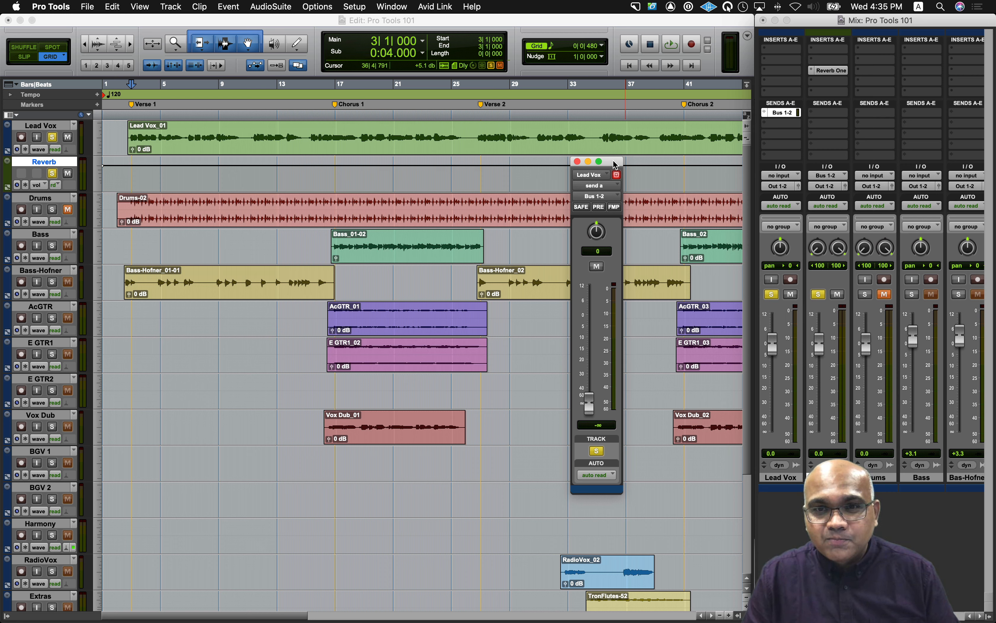
pyautogui.press('space')
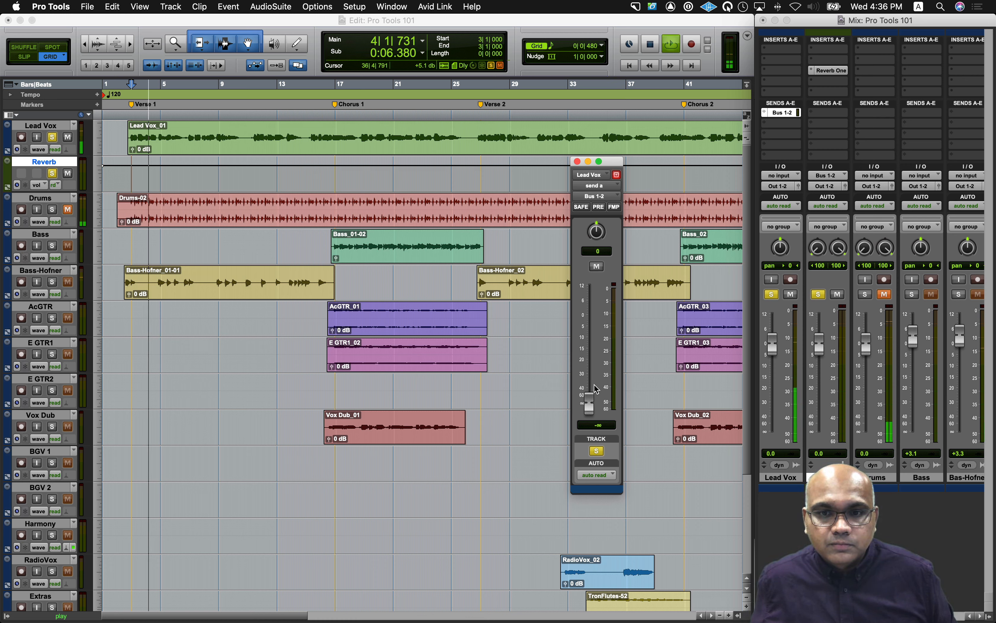
pyautogui.moveTo(589, 400); pyautogui.dragTo(588, 313)
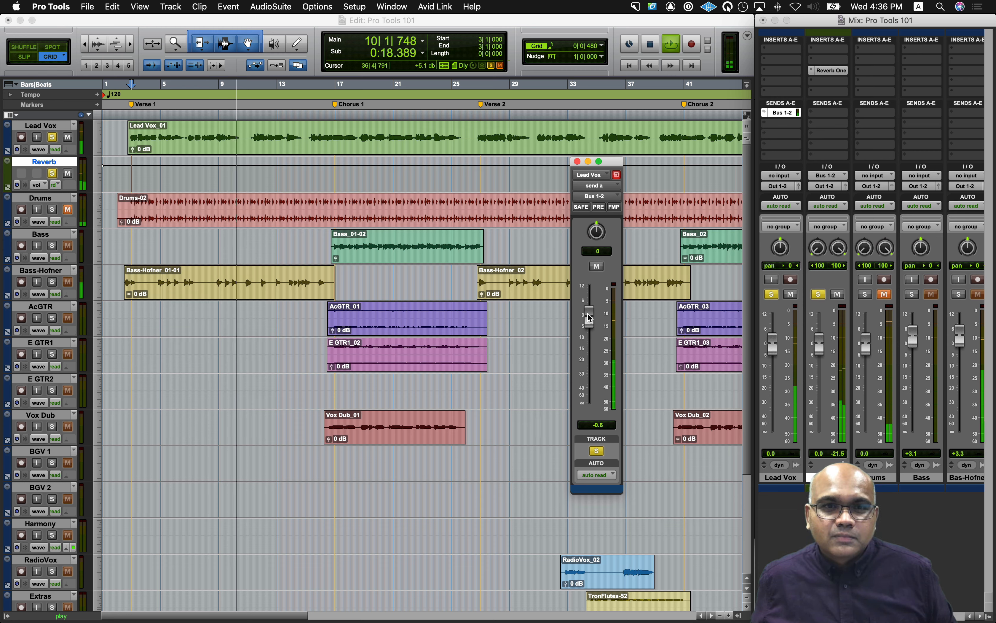
pyautogui.press('space')
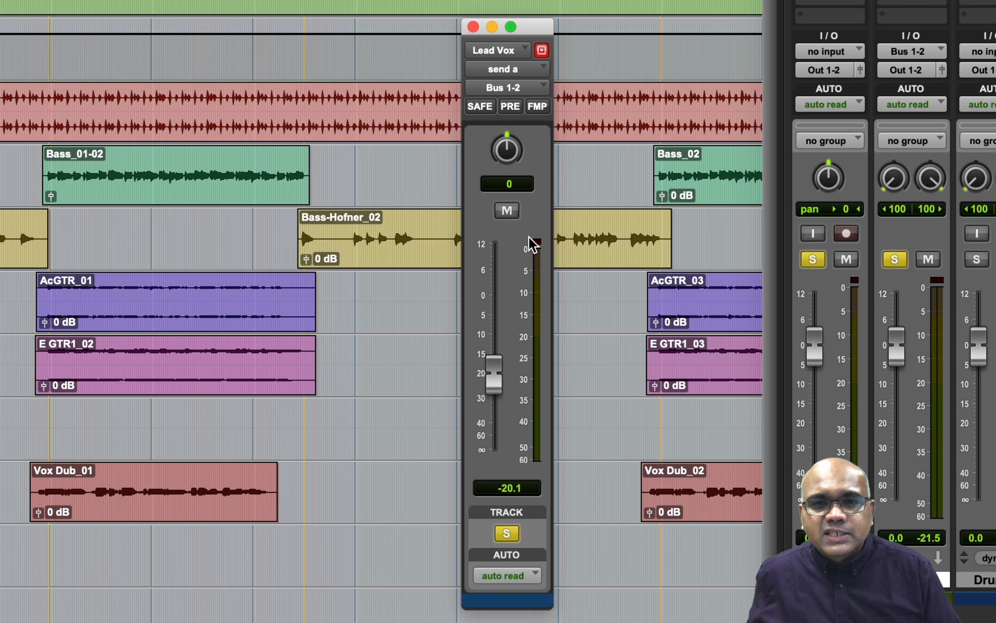
# Set the Lead Vox send to pre-fader and lower the Lead Vox track's volume fader to about -21 dB.
pyautogui.click(509, 110)
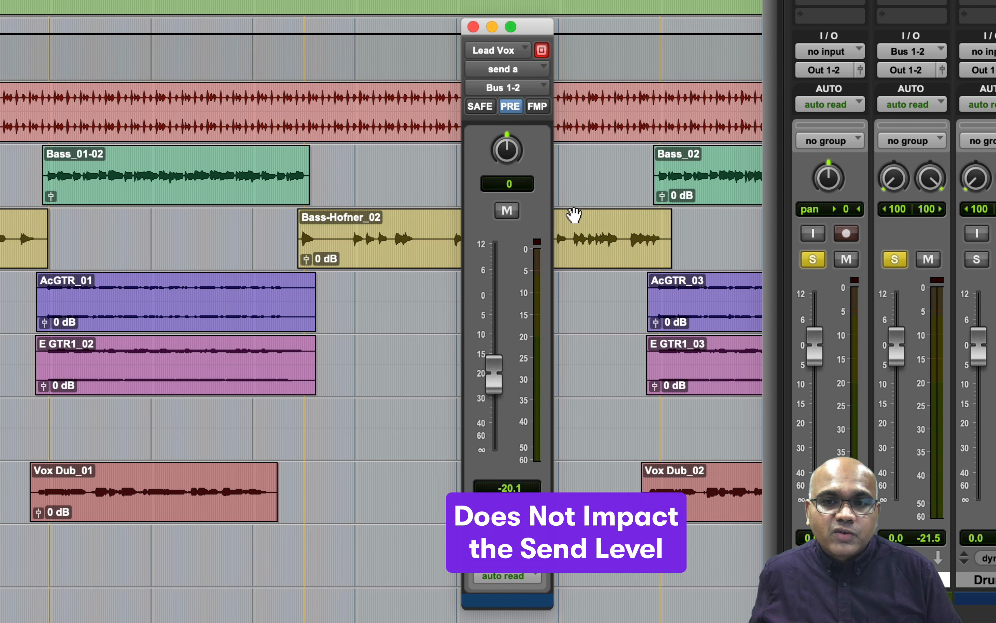
pyautogui.moveTo(817, 344); pyautogui.dragTo(819, 425)
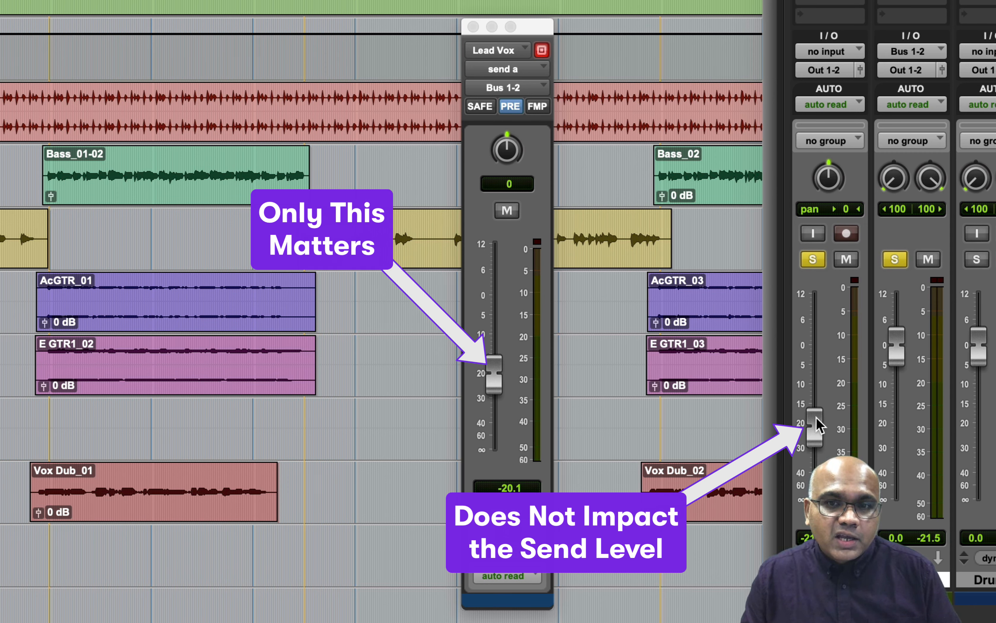
# Switch the Lead Vox send back to post-fader and reset its send level to 0.0 dB.
pyautogui.click(511, 108)
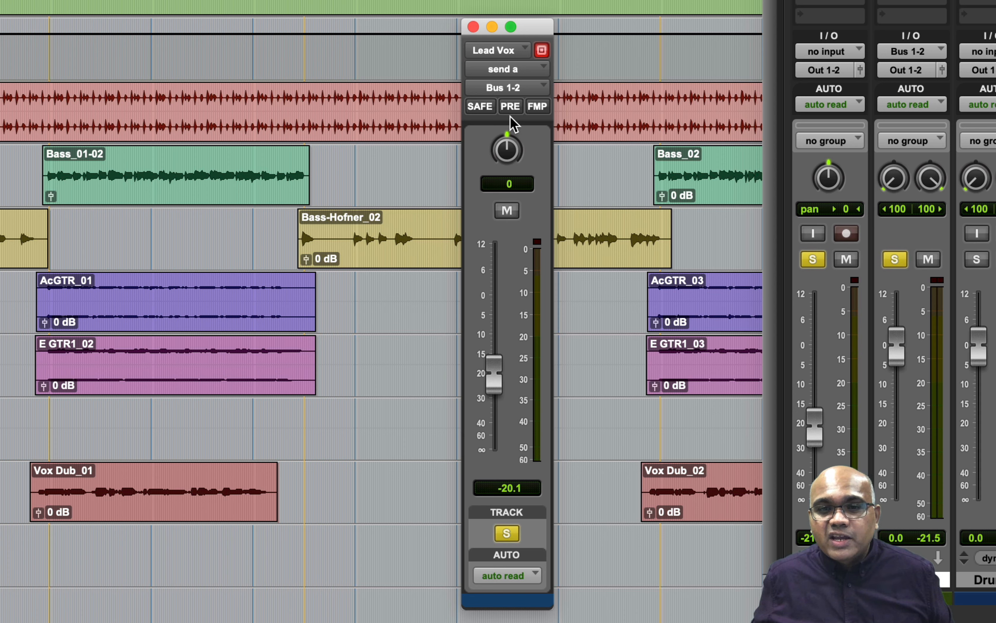
pyautogui.keyDown('alt'); pyautogui.click(496, 385); pyautogui.keyUp('alt')
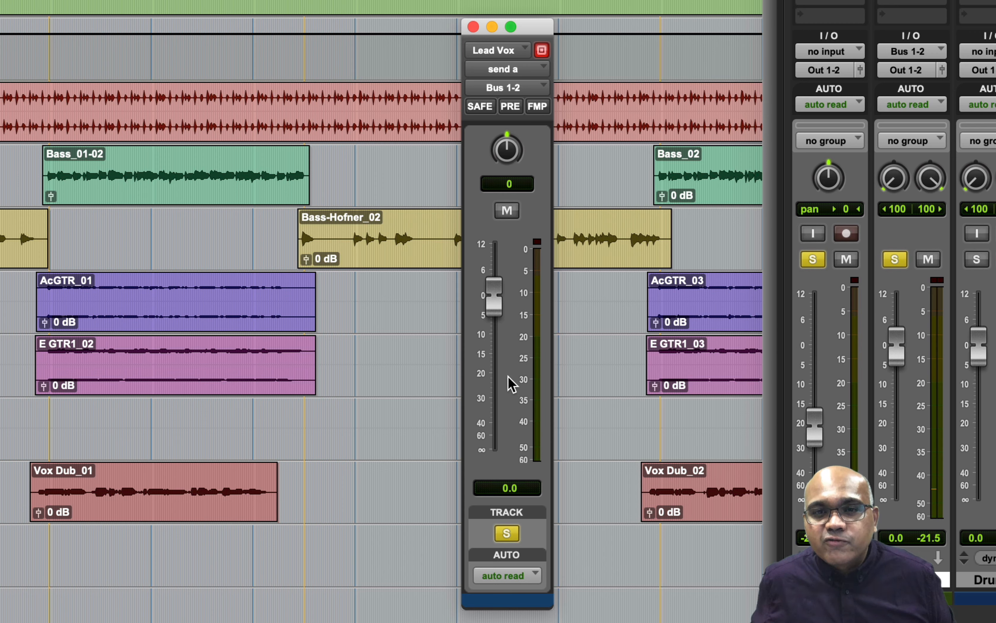
# Enable pre-fader mode on the Lead Vox send and play the session to hear the reverb with the track fader lowered.
pyautogui.click(512, 108)
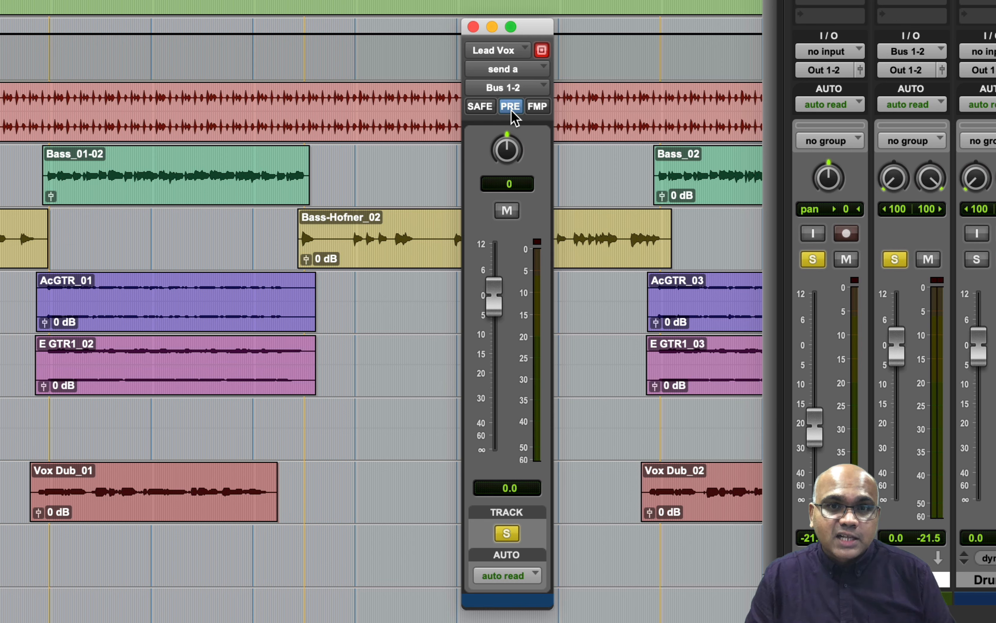
pyautogui.press('space')
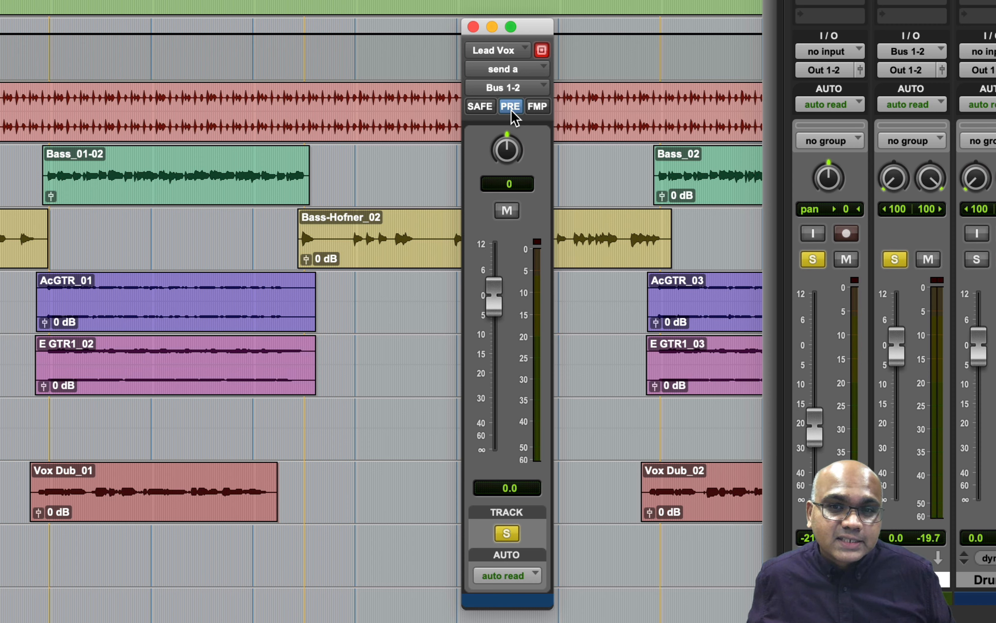
# Return the Lead Vox send to post-fader and reset the Lead Vox track's volume fader to 0.0 dB.
pyautogui.click(512, 111)
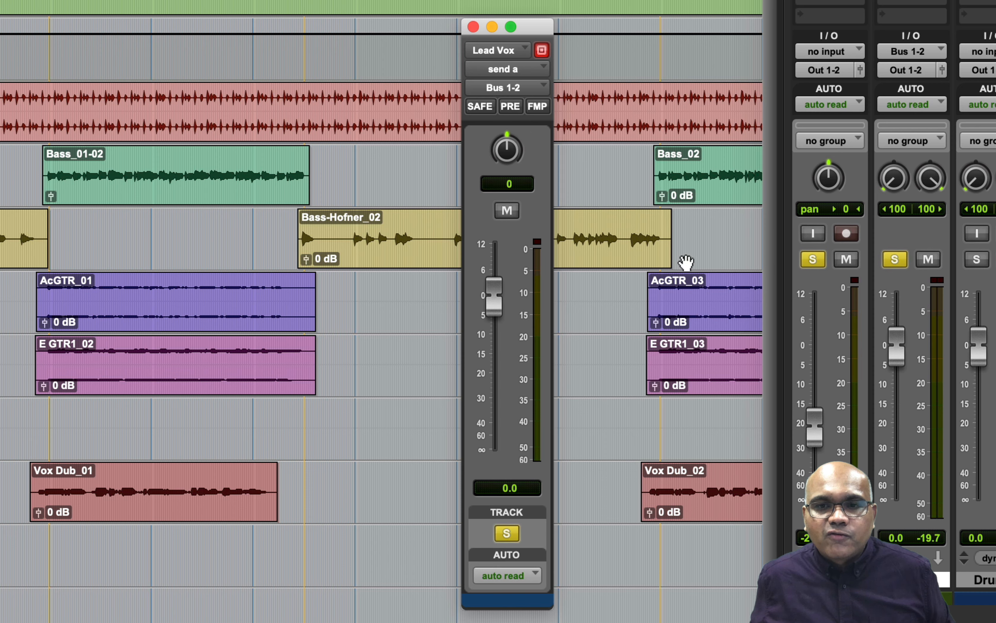
pyautogui.keyDown('alt'); pyautogui.click(814, 427); pyautogui.keyUp('alt')
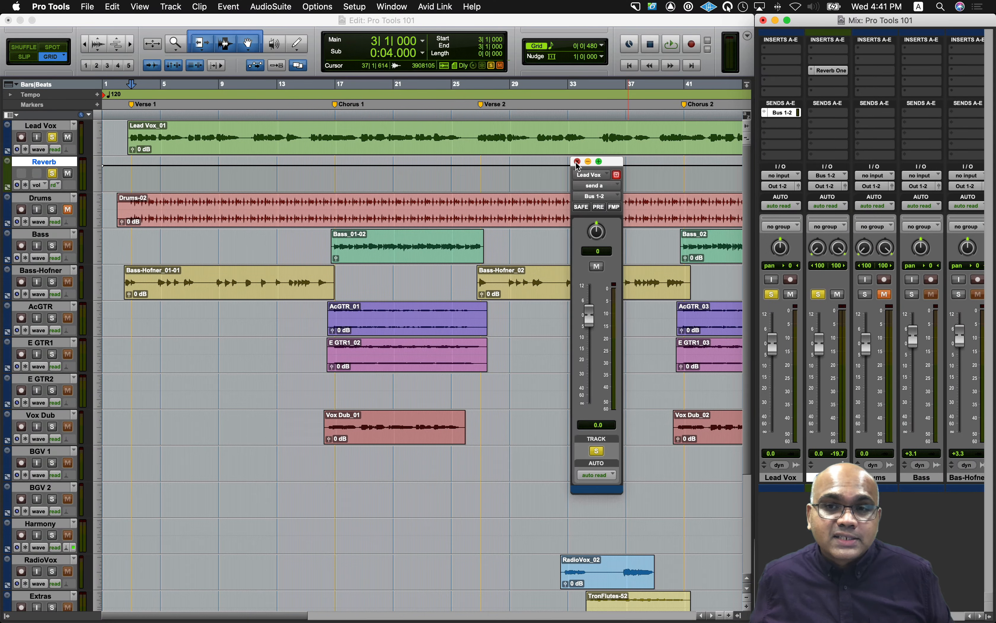
# Close the Lead Vox send window and examine which sections the Mix Window Views options can show.
pyautogui.click(473, 27)
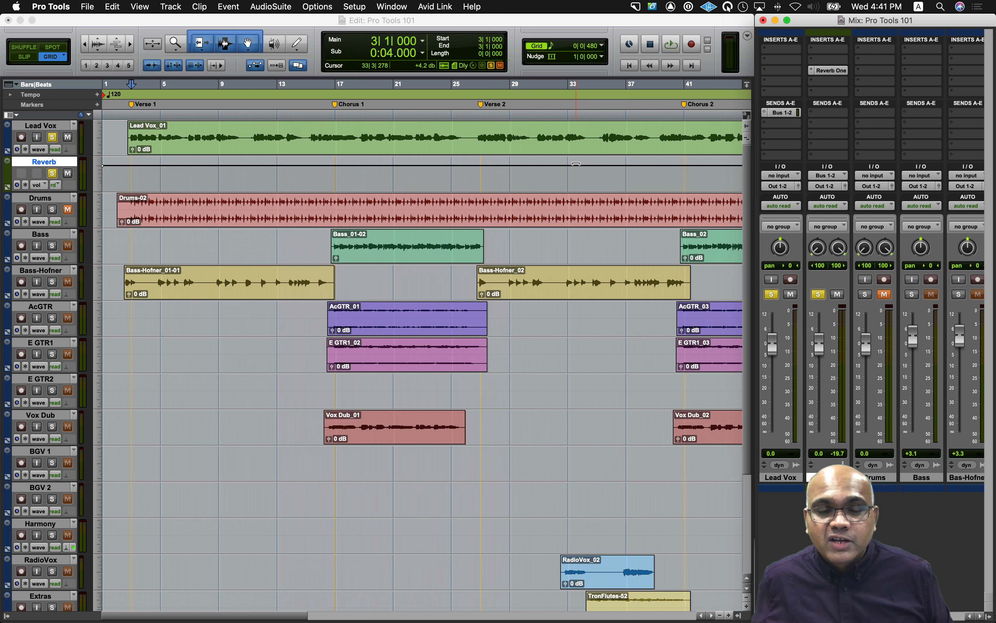
pyautogui.click(144, 9)
pyautogui.moveTo(147, 25)
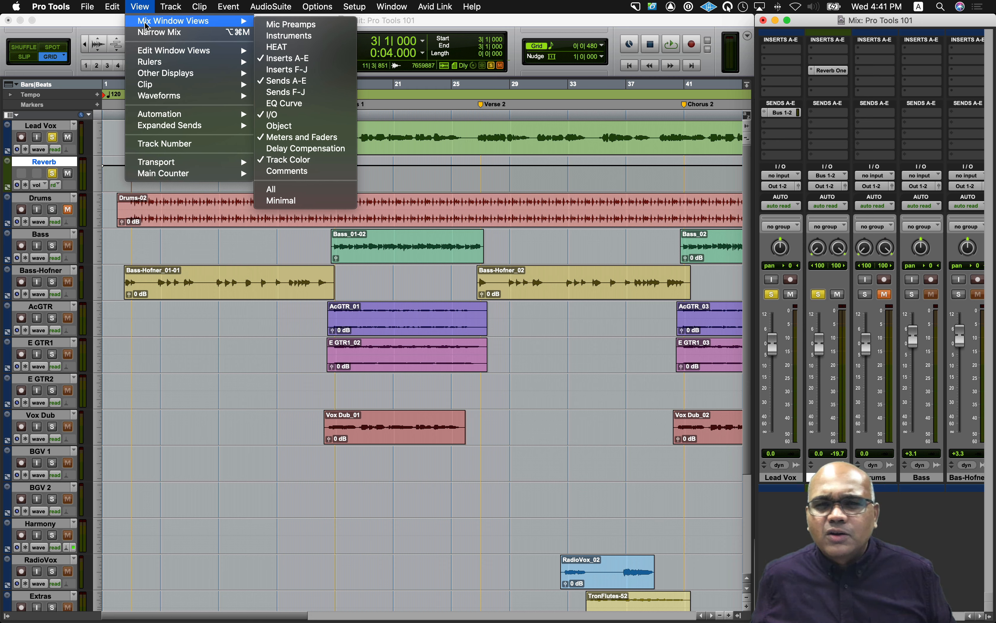
pyautogui.press('Escape')
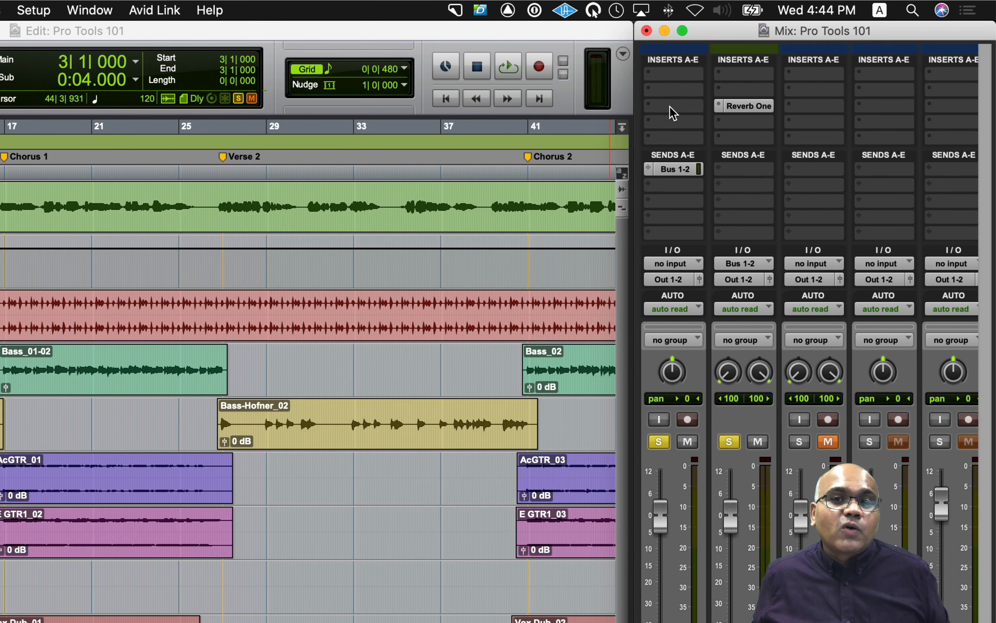
# Compare the plug-in choices offered by empty insert slots on the Lead Vox and Reverb tracks.
pyautogui.click(761, 81)
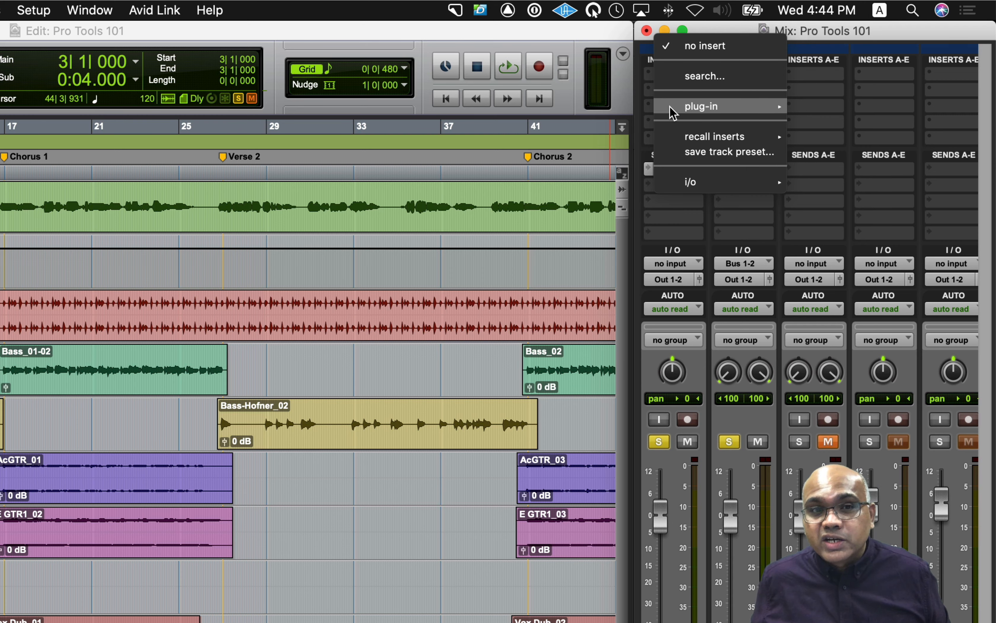
pyautogui.moveTo(672, 112)
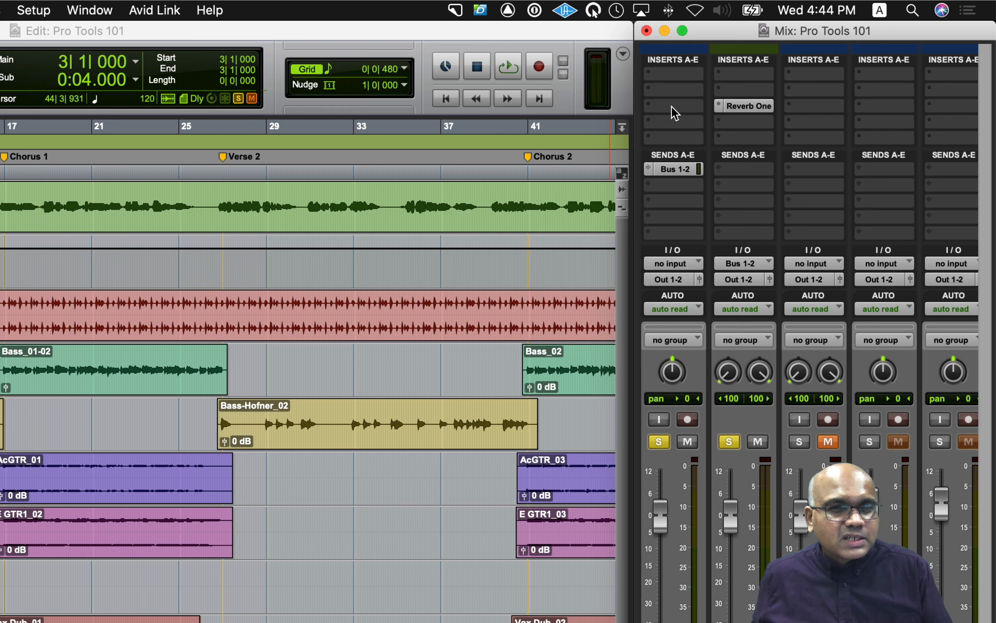
pyautogui.click(742, 122)
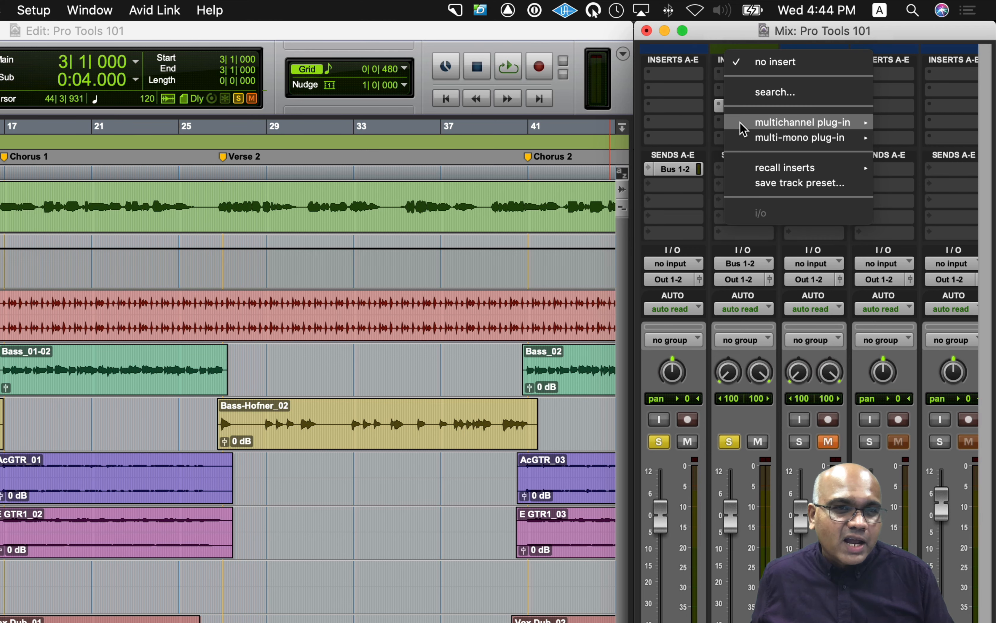
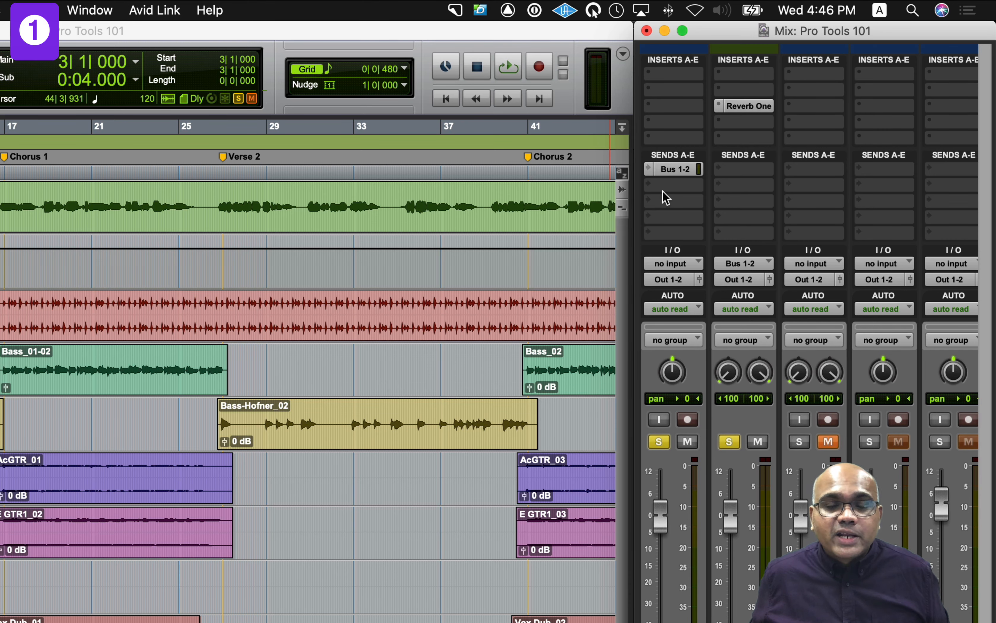
# Open the Automation window, write-enable send volume automation, and toggle pan write-enable on and back off.
pyautogui.click(90, 9)
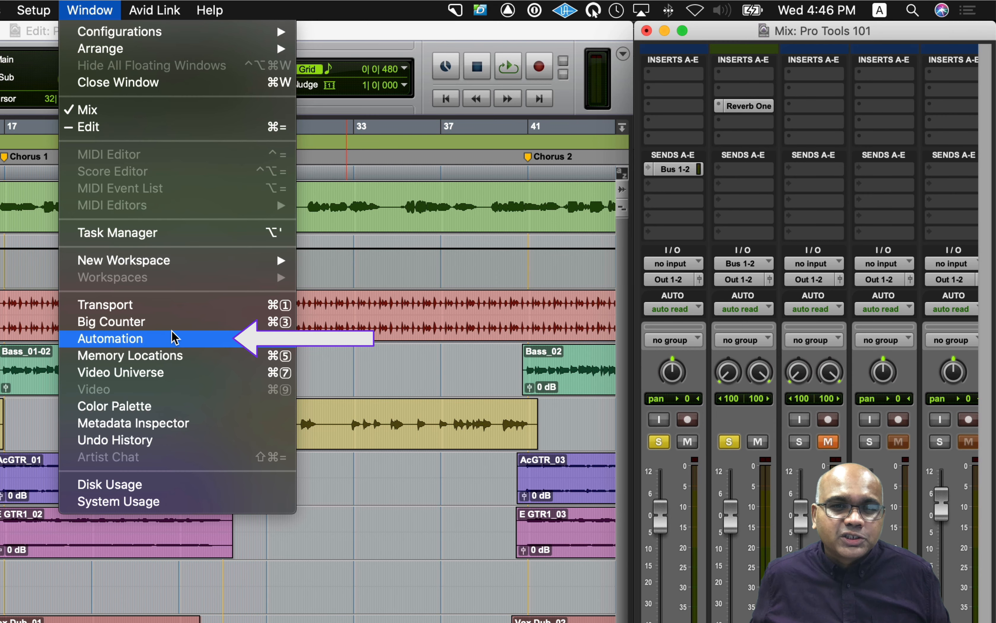
pyautogui.click(172, 339)
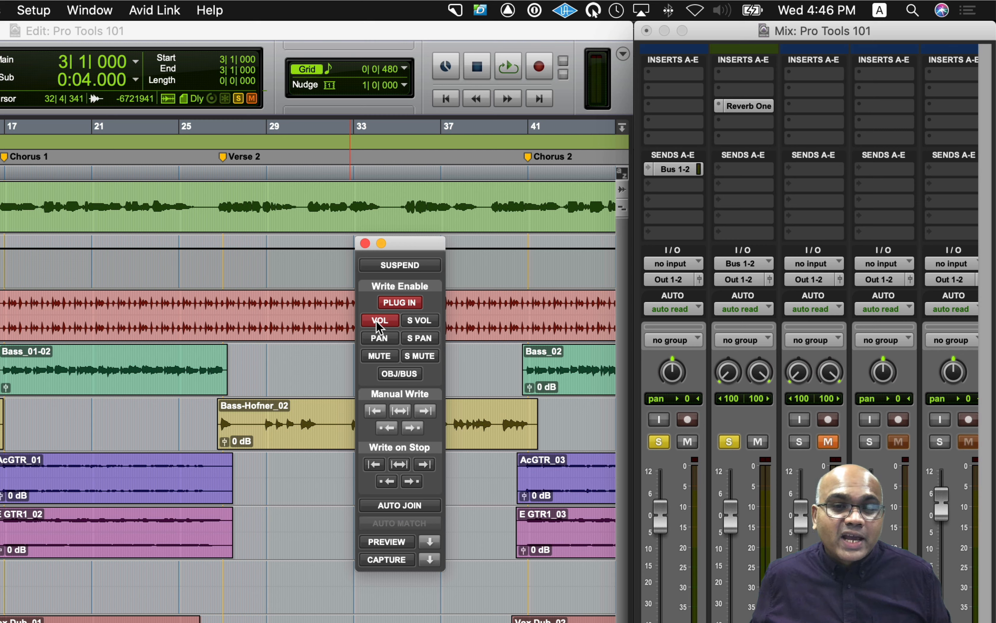
pyautogui.click(413, 325)
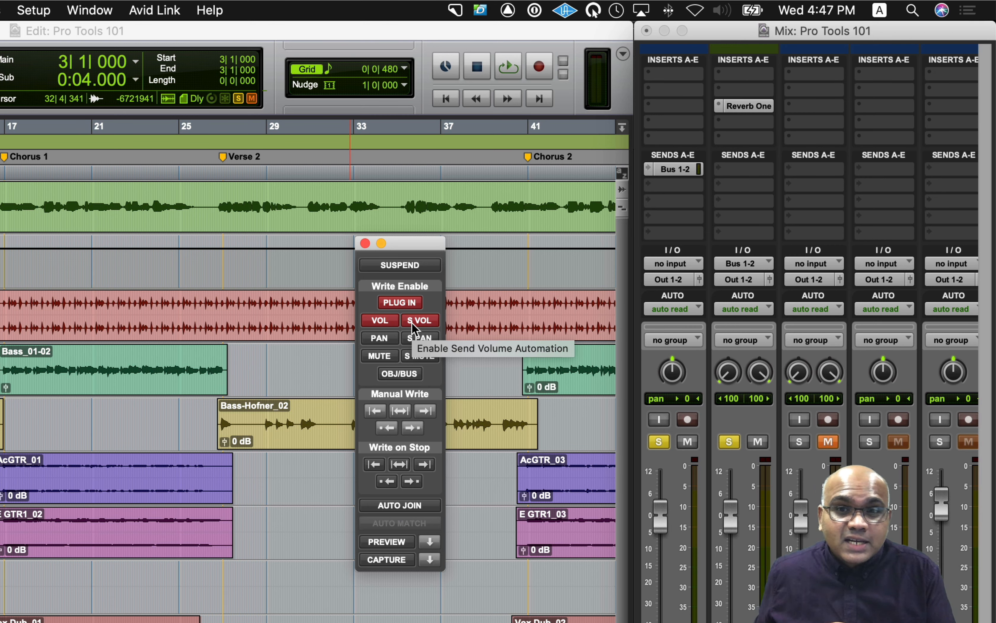
pyautogui.click(393, 350)
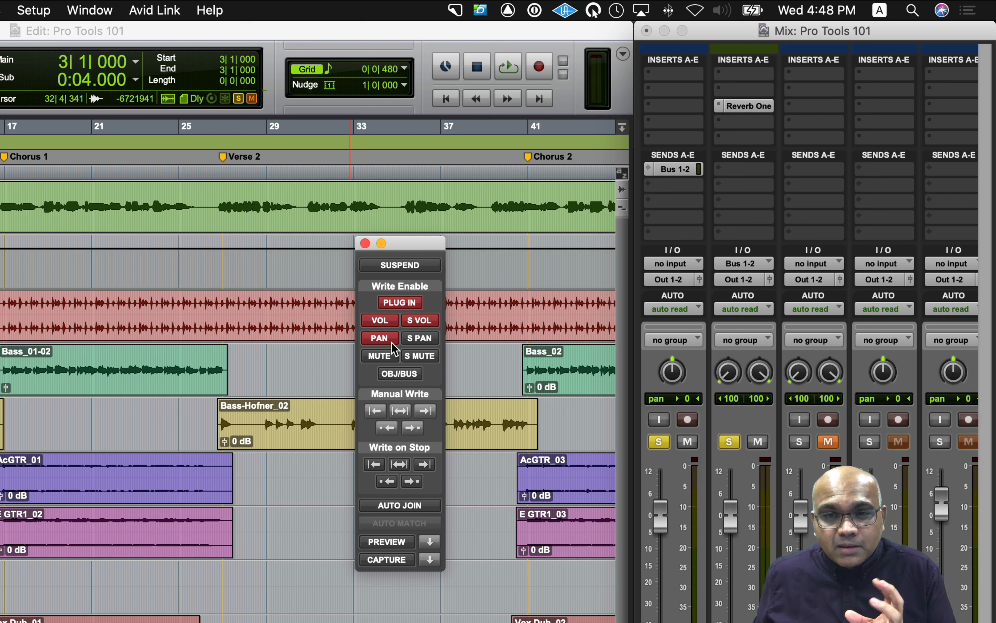
pyautogui.click(391, 343)
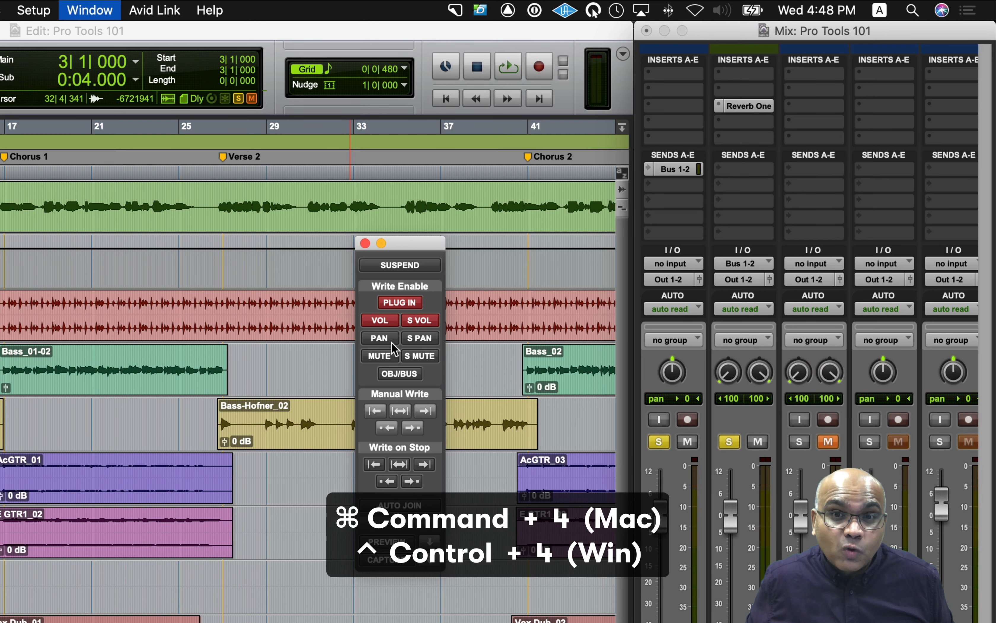
# Hide and reopen the Automation window, and close it.
pyautogui.press('super+4')
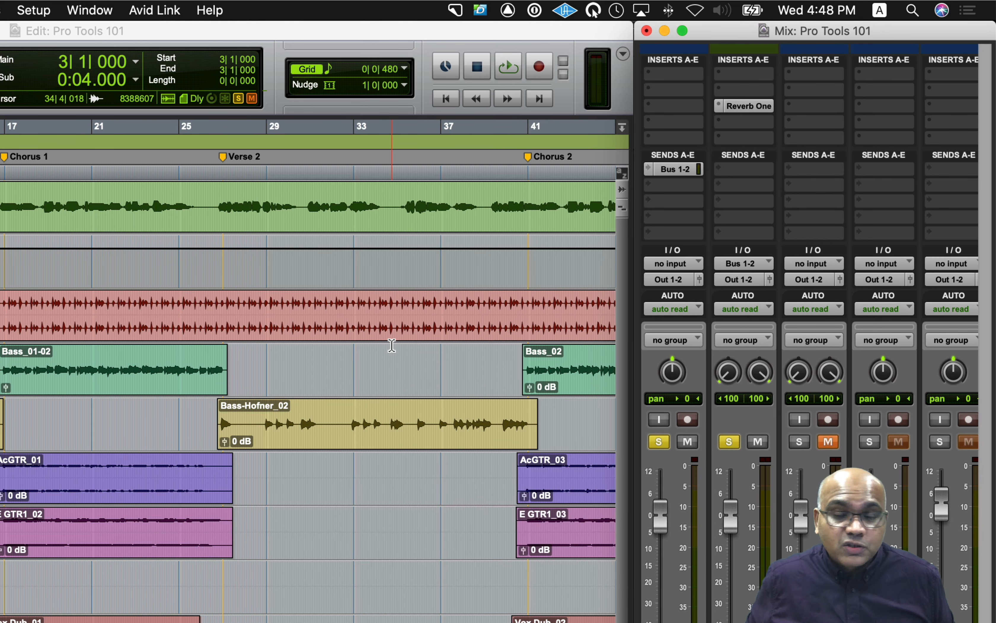
pyautogui.press('super+4')
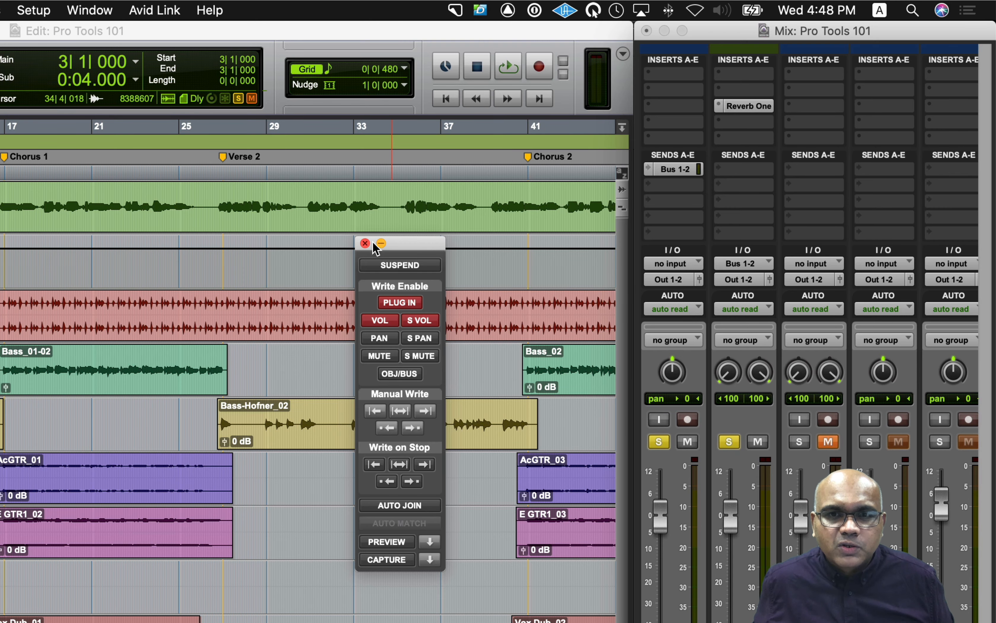
pyautogui.click(365, 243)
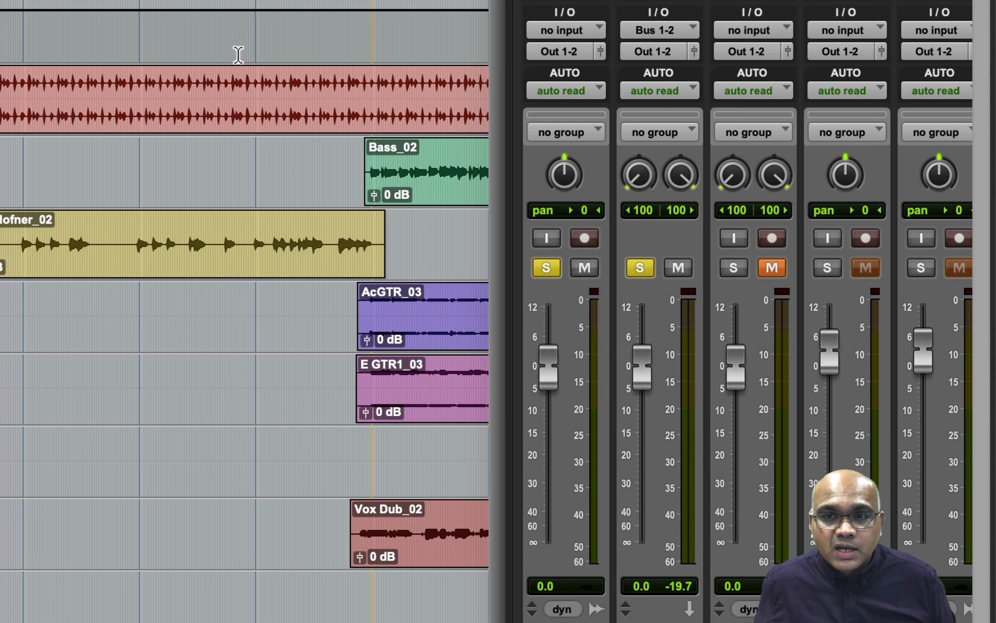
# Set the Lead Vox track's automation mode to write.
pyautogui.click(588, 94)
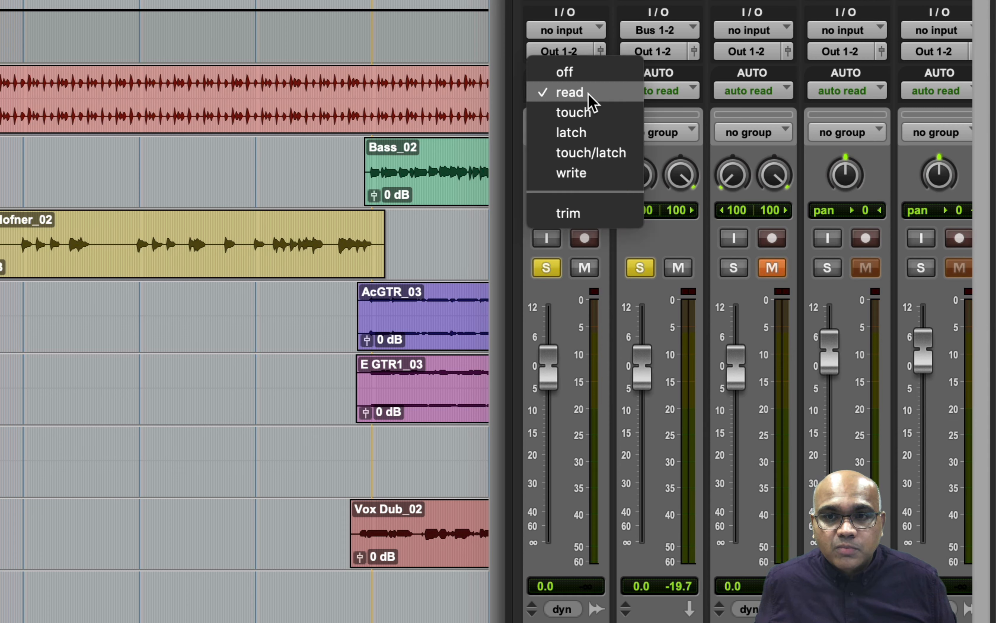
pyautogui.click(597, 175)
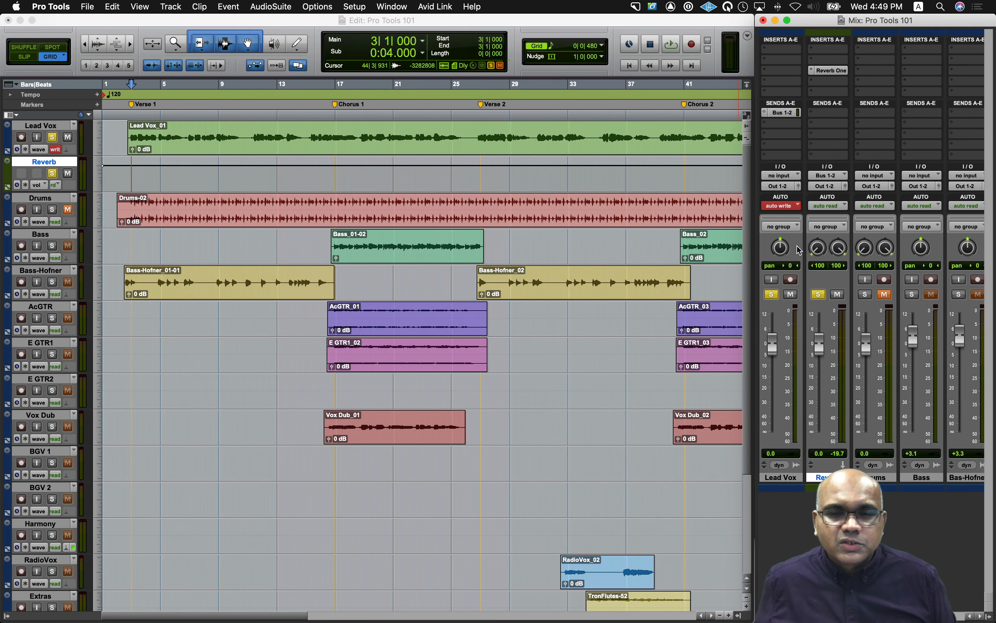
# Remove the Reverb One insert from the Reverb track and the Bus 1-2 send from Lead Vox.
pyautogui.click(813, 74)
pyautogui.click(829, 34)
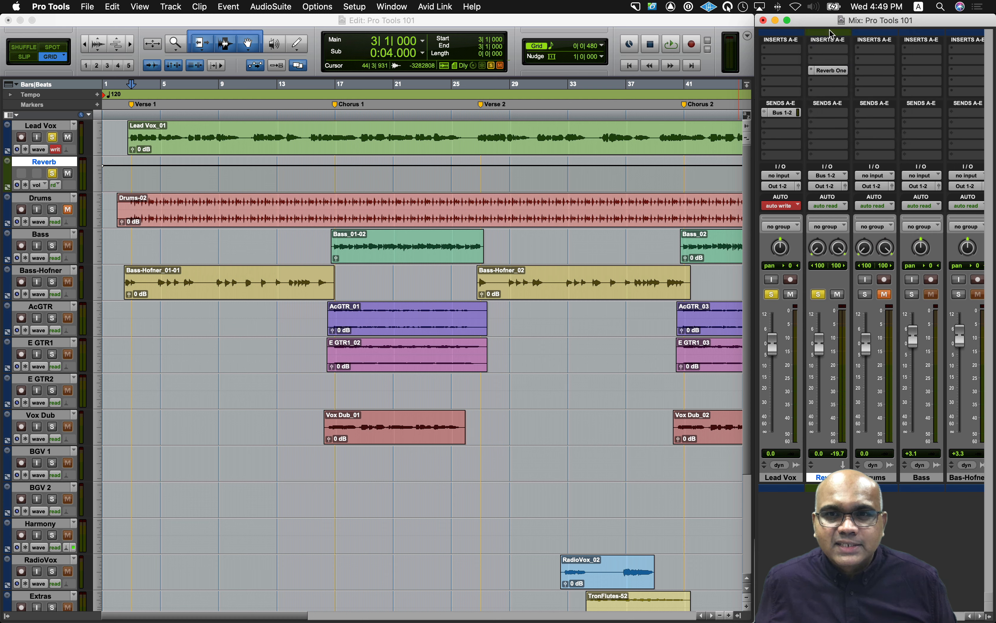
pyautogui.click(774, 111)
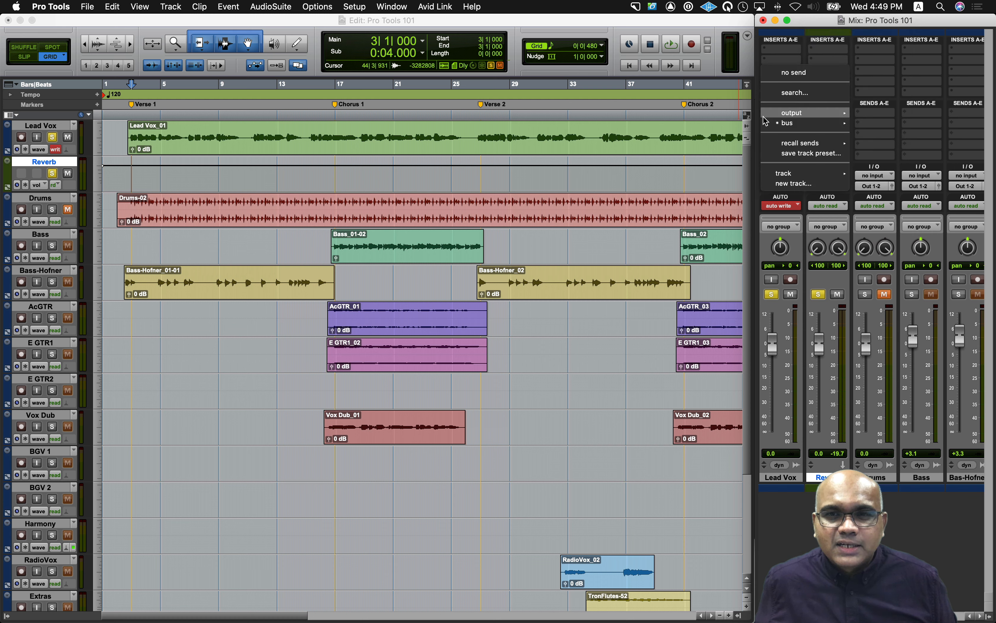
pyautogui.click(788, 74)
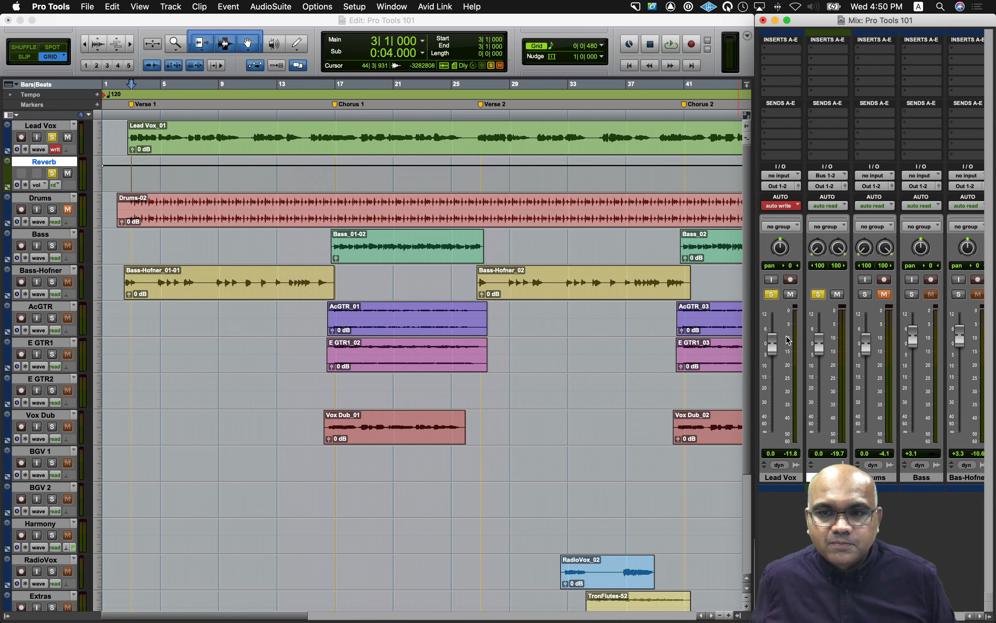
# Record Lead Vox volume automation during playback, lowering the fader to about -18.5 dB and returning it to about +0.2 dB.
pyautogui.press('space')
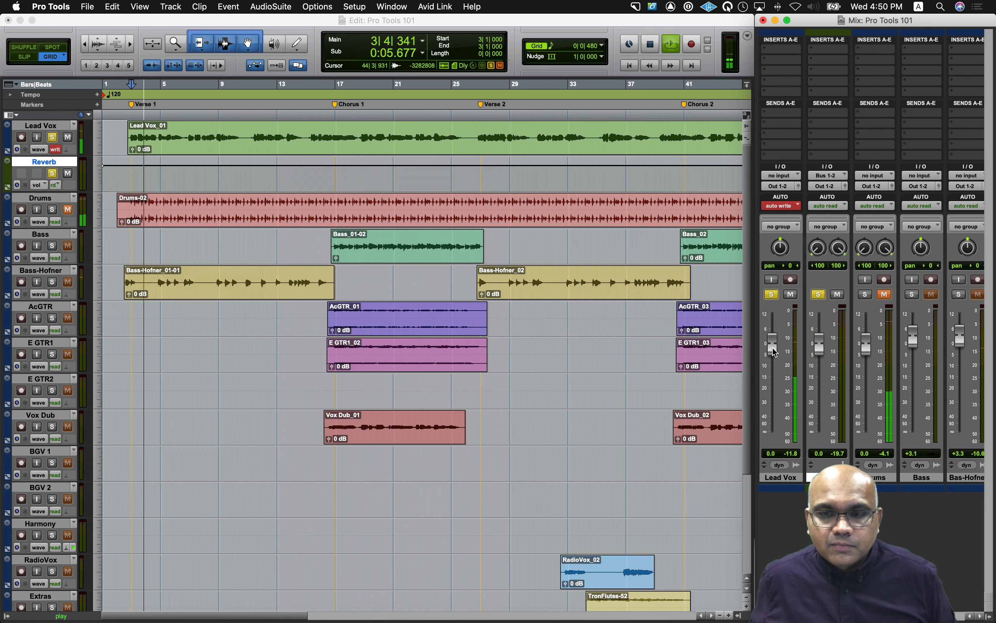
pyautogui.moveTo(773, 348); pyautogui.dragTo(774, 388)
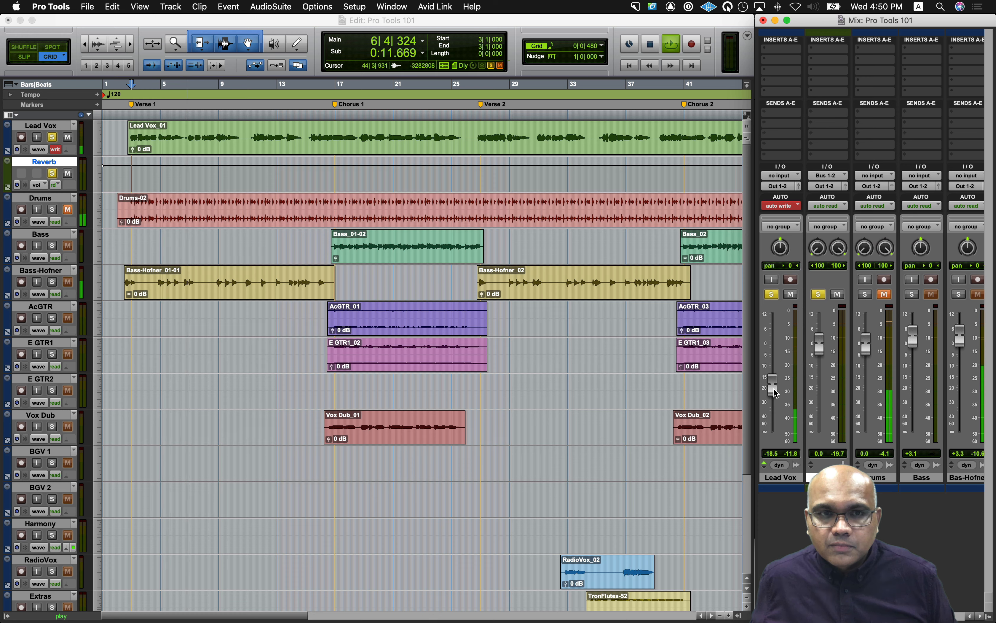
pyautogui.moveTo(773, 388); pyautogui.dragTo(772, 347)
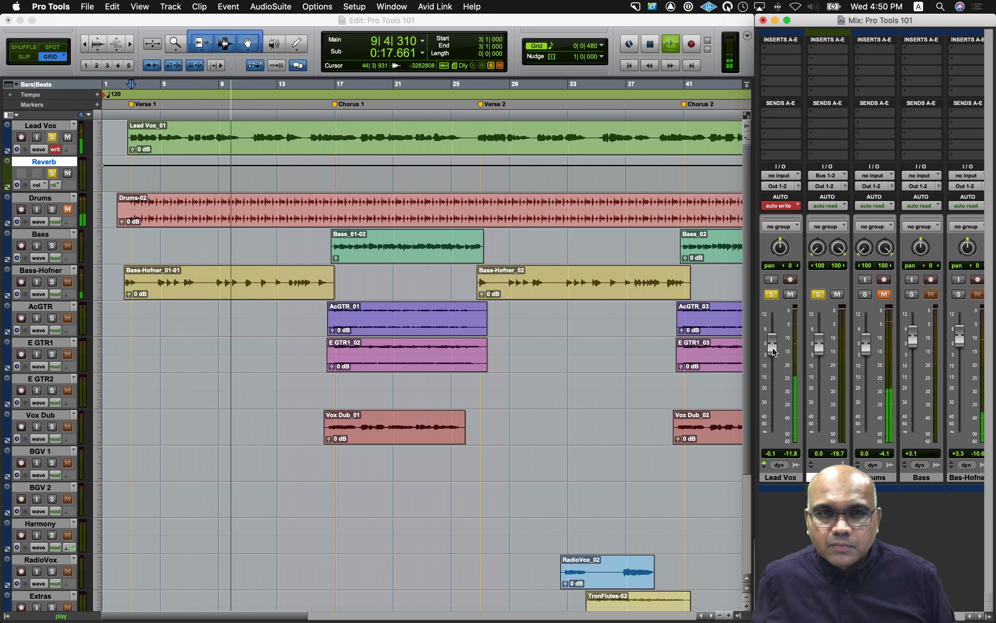
pyautogui.moveTo(772, 347); pyautogui.dragTo(773, 346)
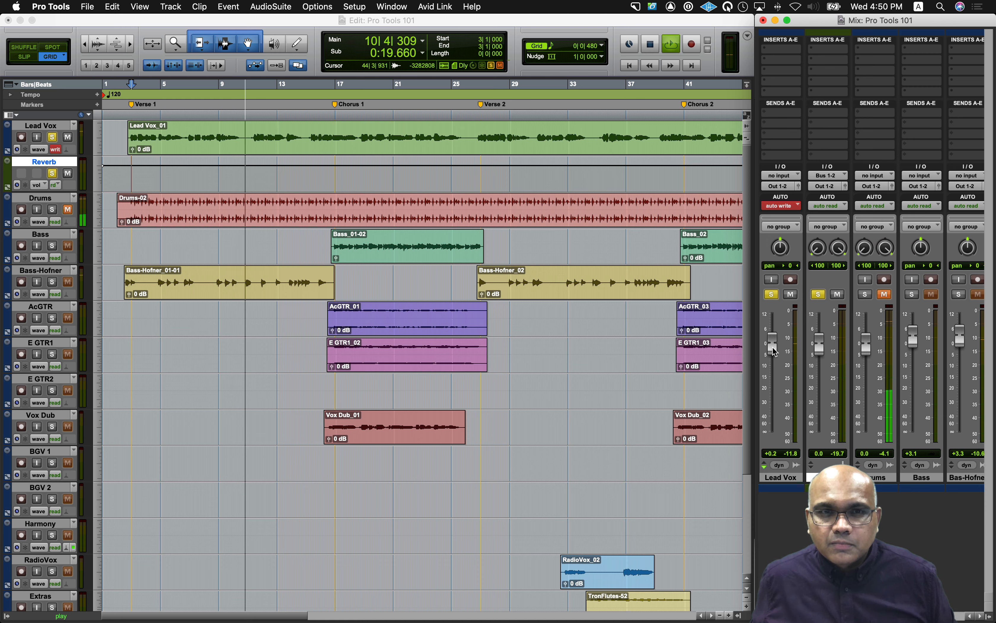
pyautogui.press('space')
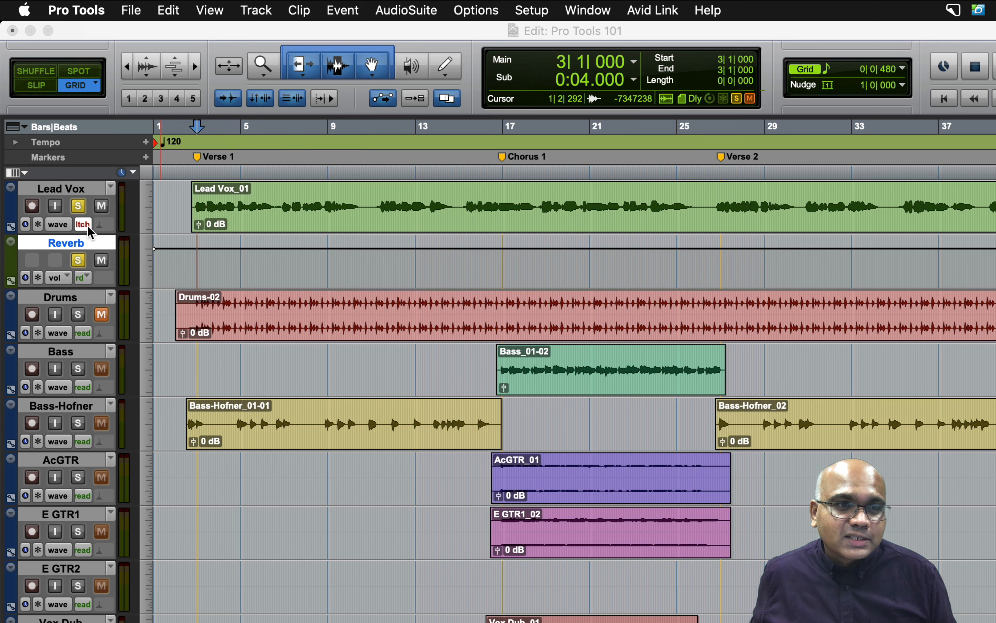
# Show the Lead Vox track's volume automation and place the edit cursor at 10|4|480, where the recorded automation ends.
pyautogui.click(57, 225)
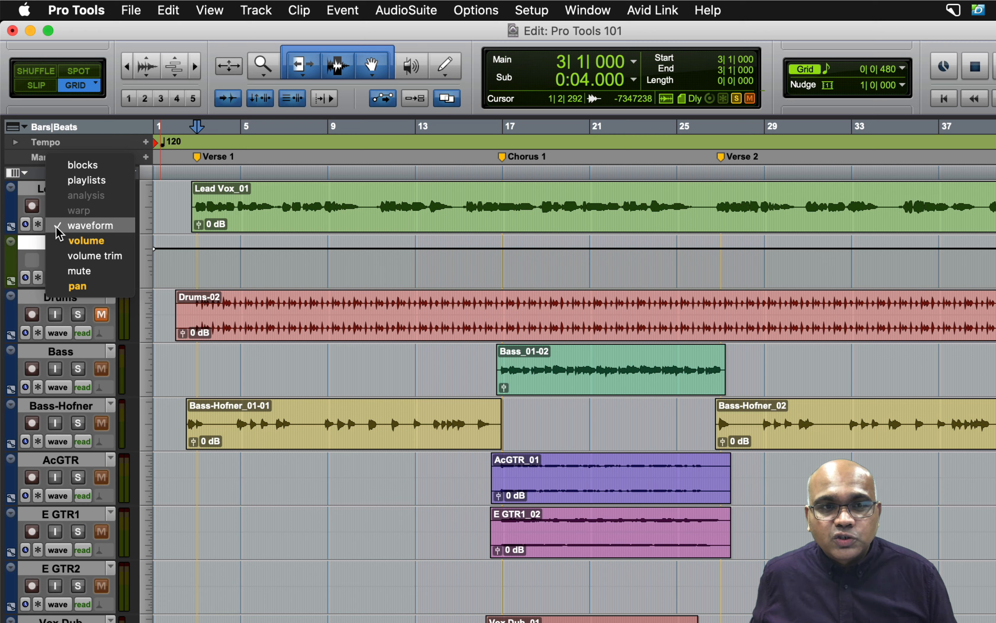
pyautogui.click(55, 242)
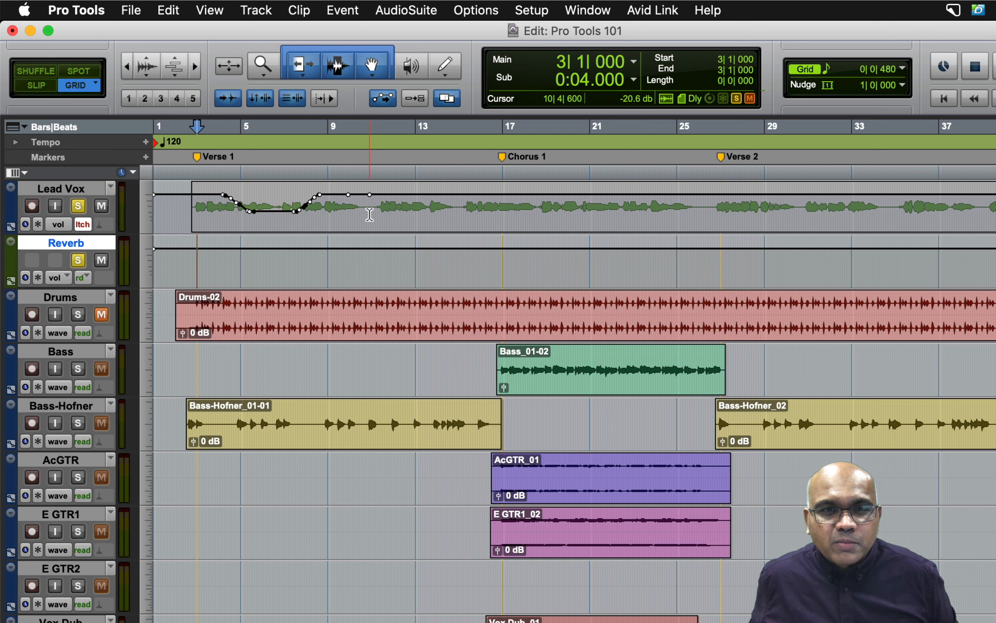
pyautogui.click(368, 214)
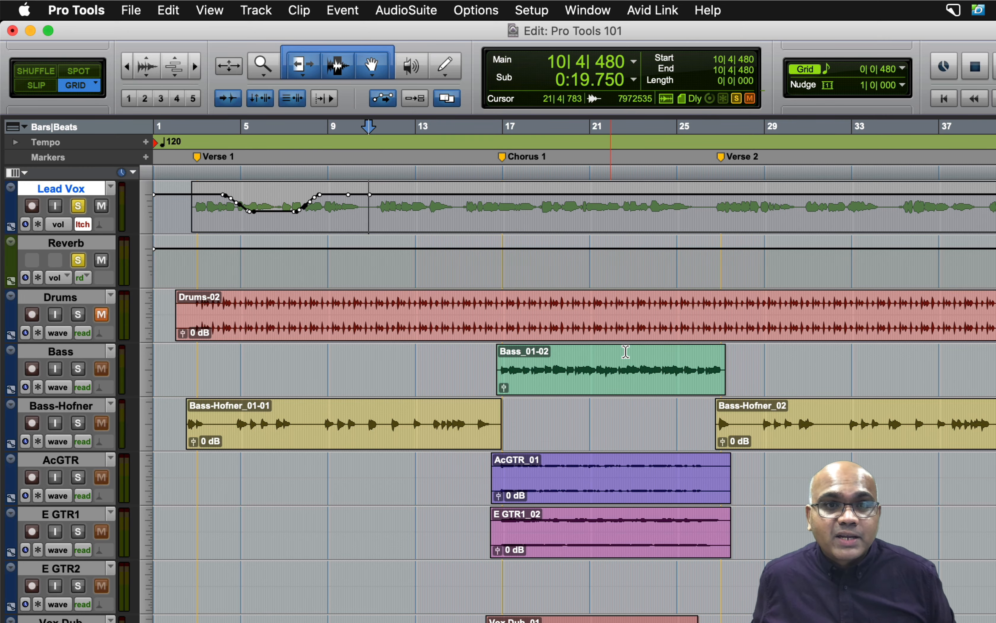
# Set Lead Vox to write mode and record a second volume pass from 10|4|480, lowering the fader and returning it to about -0.1 dB.
pyautogui.click(782, 206)
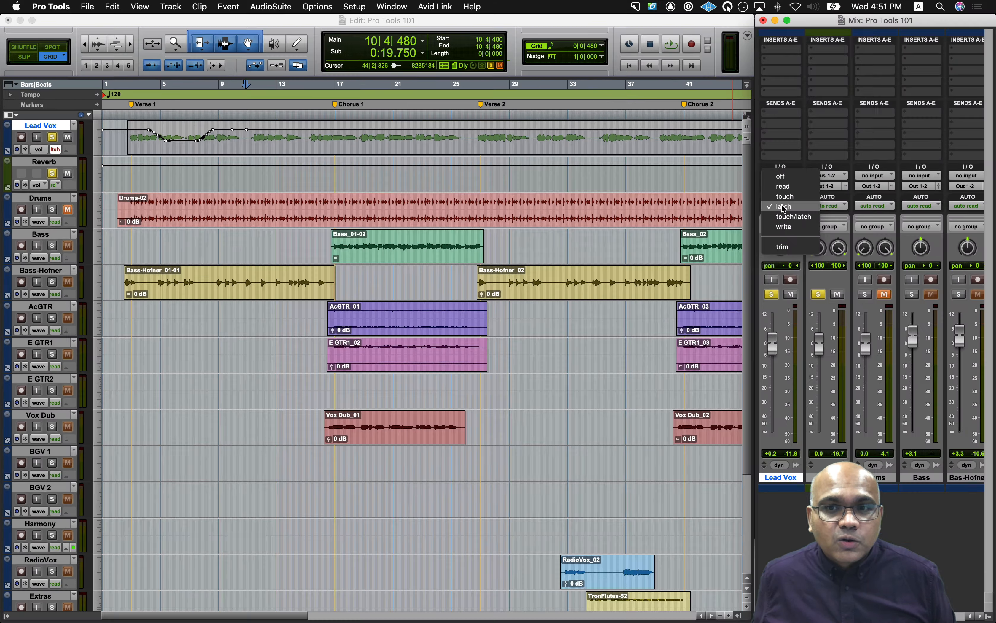
pyautogui.click(785, 228)
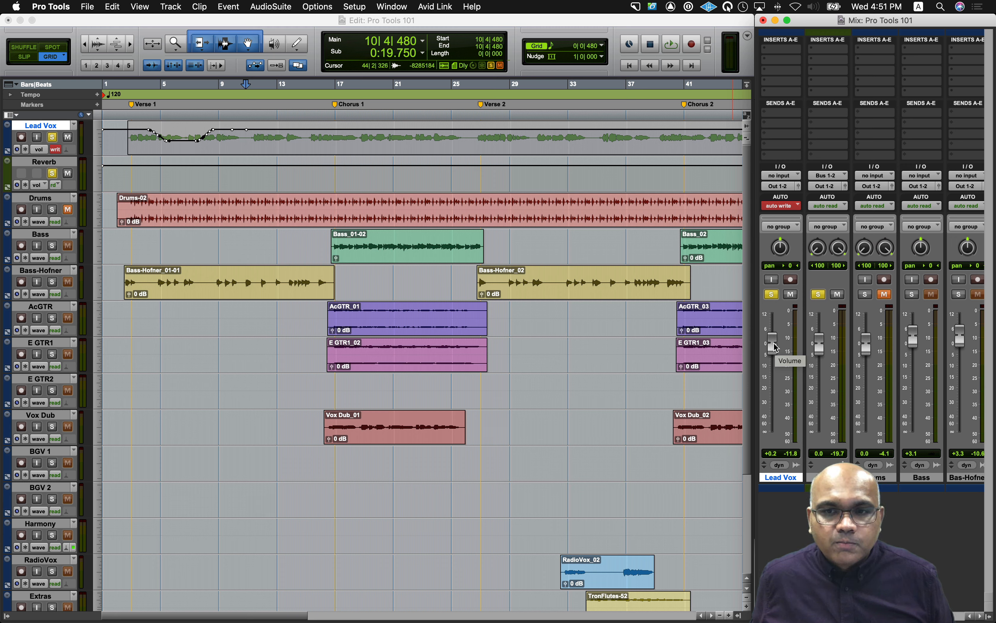
pyautogui.press('space')
pyautogui.moveTo(776, 347); pyautogui.dragTo(773, 379)
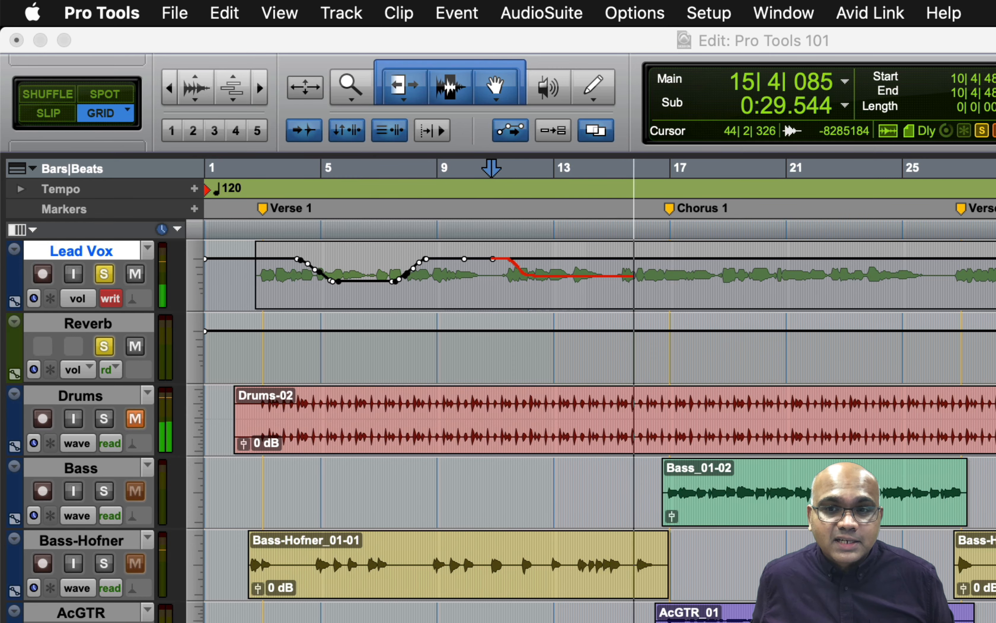
pyautogui.moveTo(775, 365)
pyautogui.mouseDown()
pyautogui.moveTo(774, 351)
pyautogui.moveTo(771, 384)
pyautogui.moveTo(780, 347)
pyautogui.mouseUp()
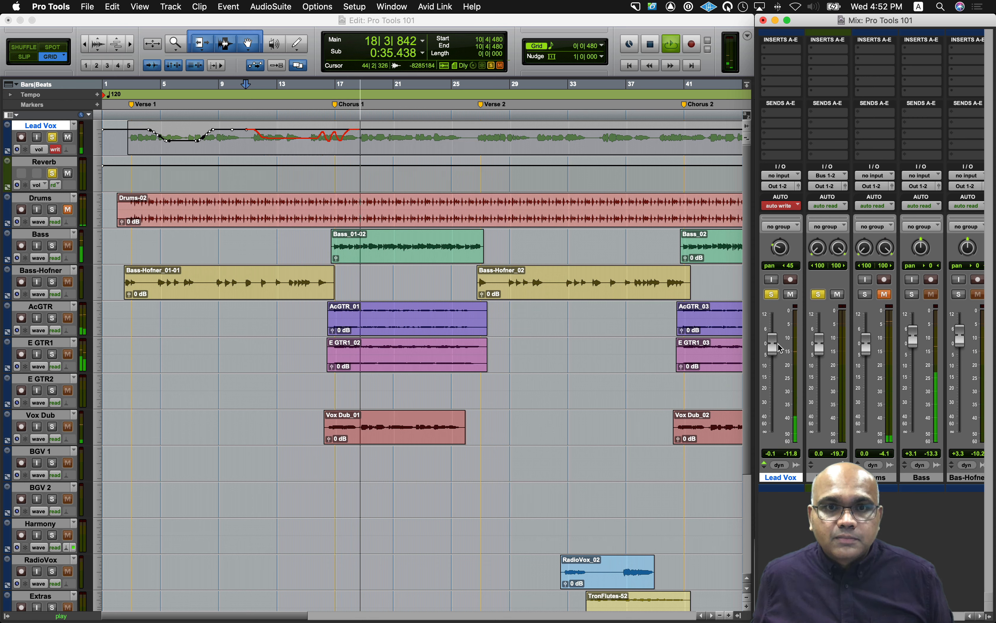
pyautogui.press('space')
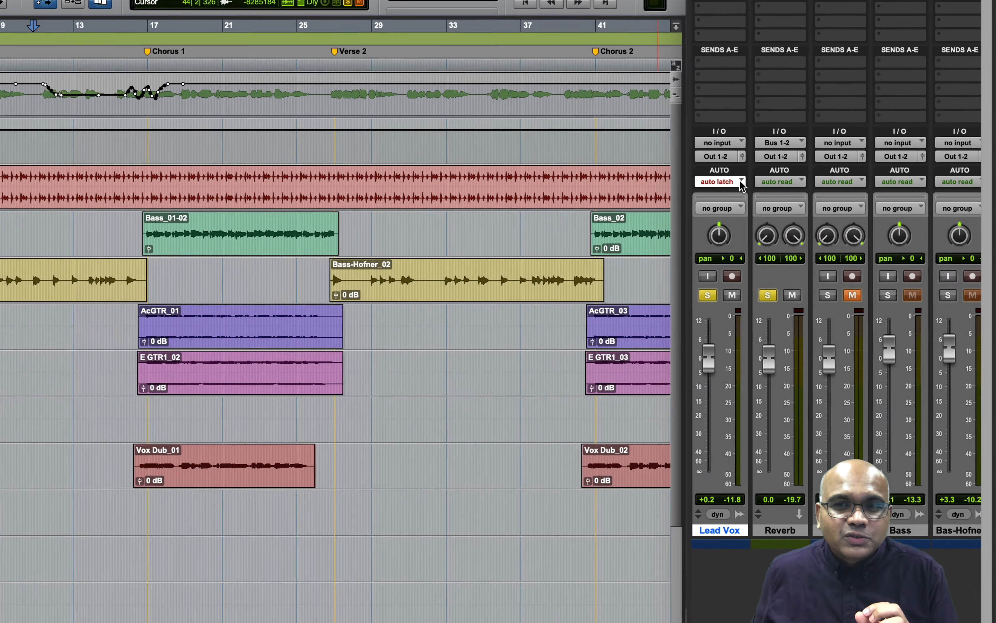
# Switch the Lead Vox automation mode to read and back to write.
pyautogui.click(798, 206)
pyautogui.click(800, 189)
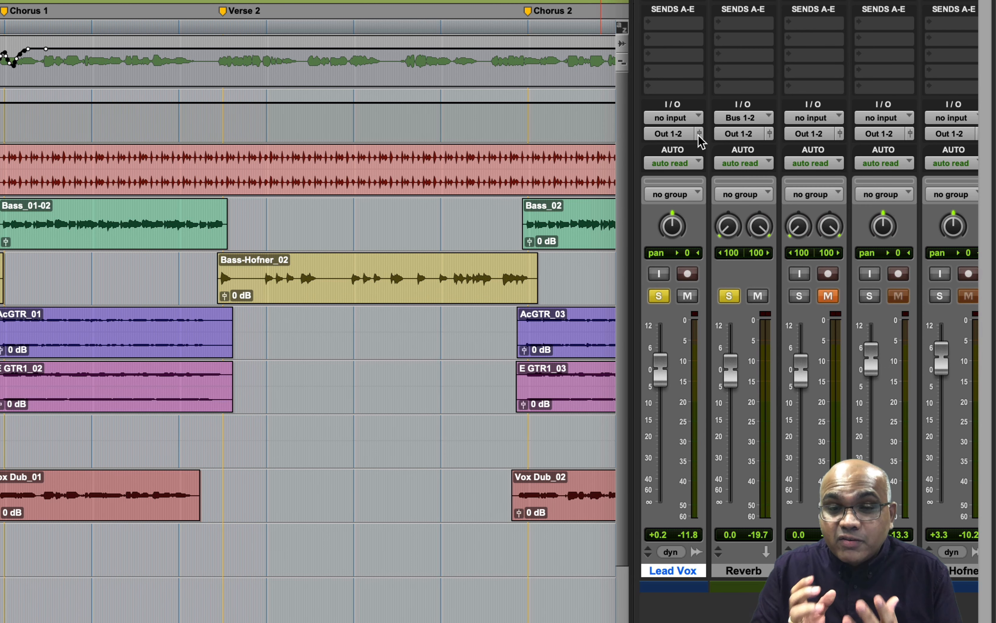
pyautogui.click(694, 166)
pyautogui.click(695, 225)
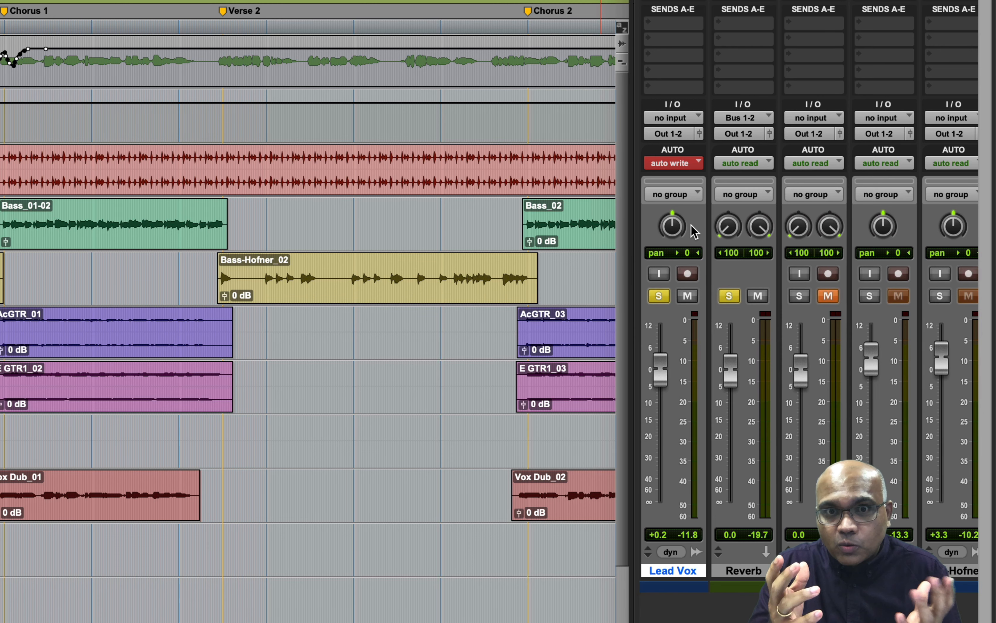
# Open the automation window to view its write-enable options, and close it again.
pyautogui.press('super+4')
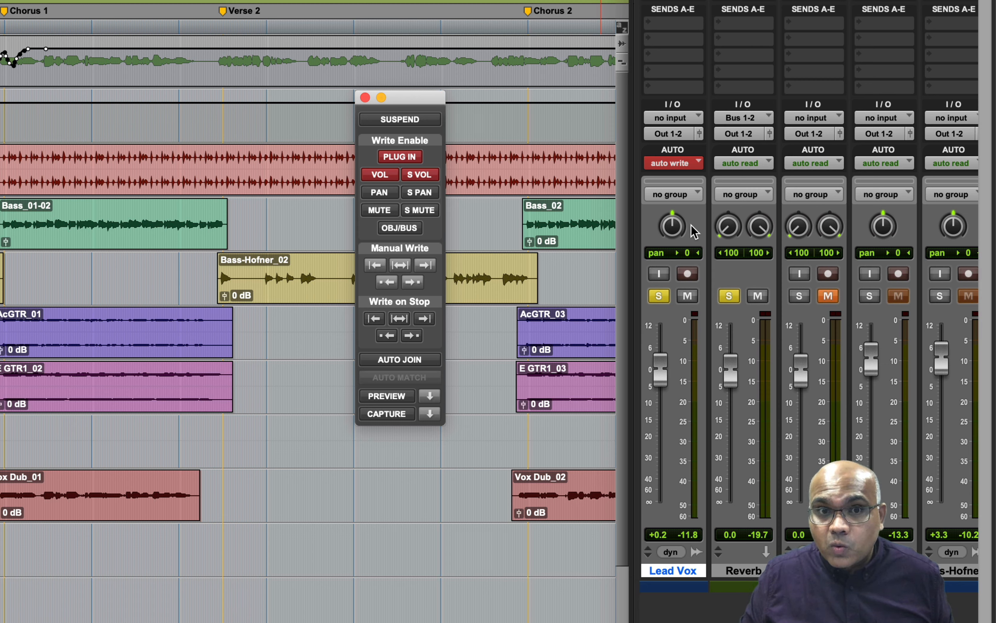
pyautogui.press('super+4')
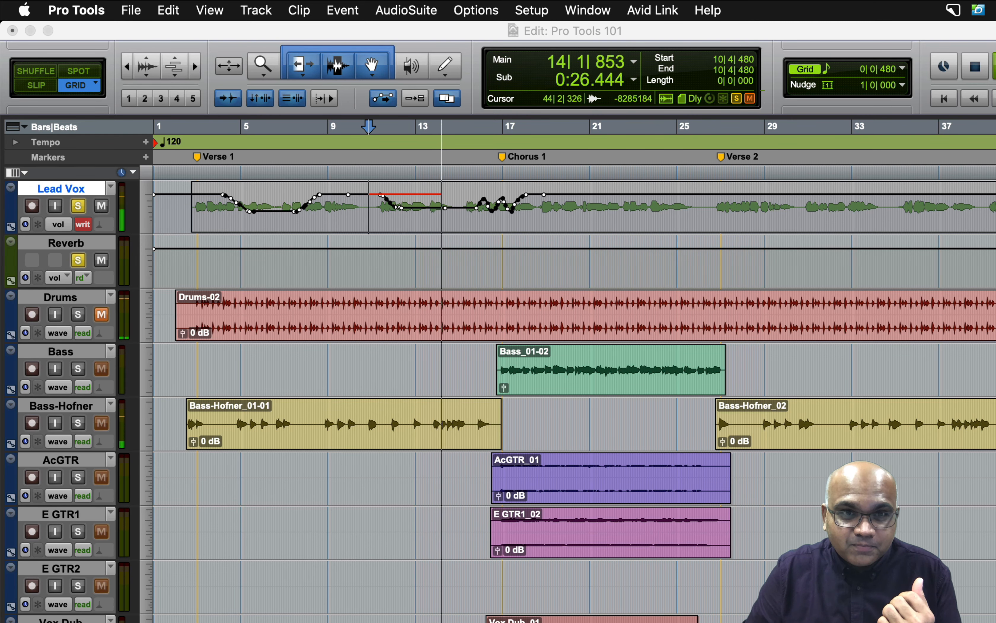
# Stop the Lead Vox automation pass started at 10|4|480 and undo the volume changes it recorded.
pyautogui.press('space')
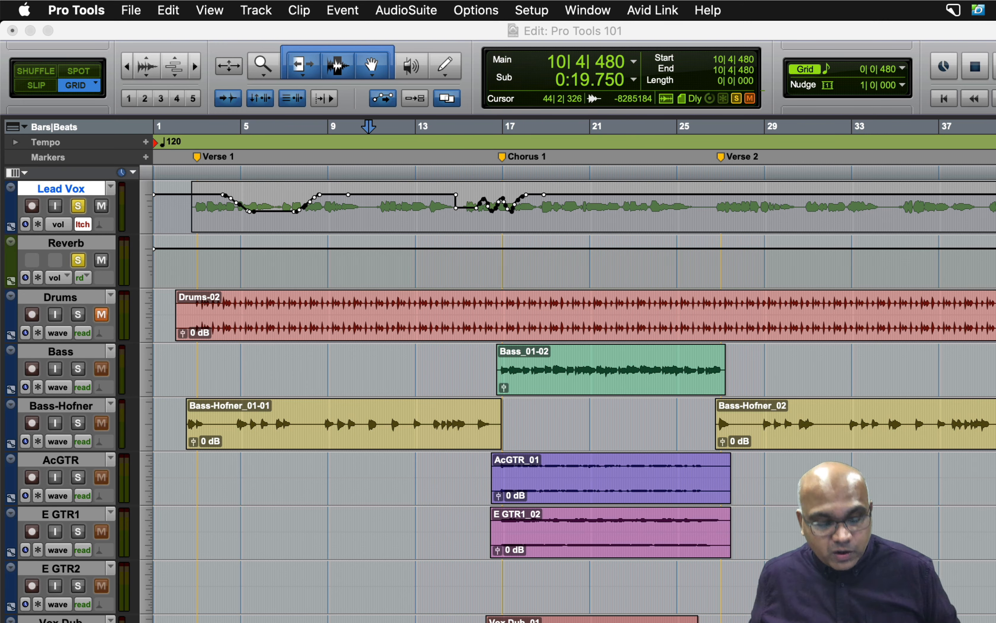
pyautogui.press('super+z')
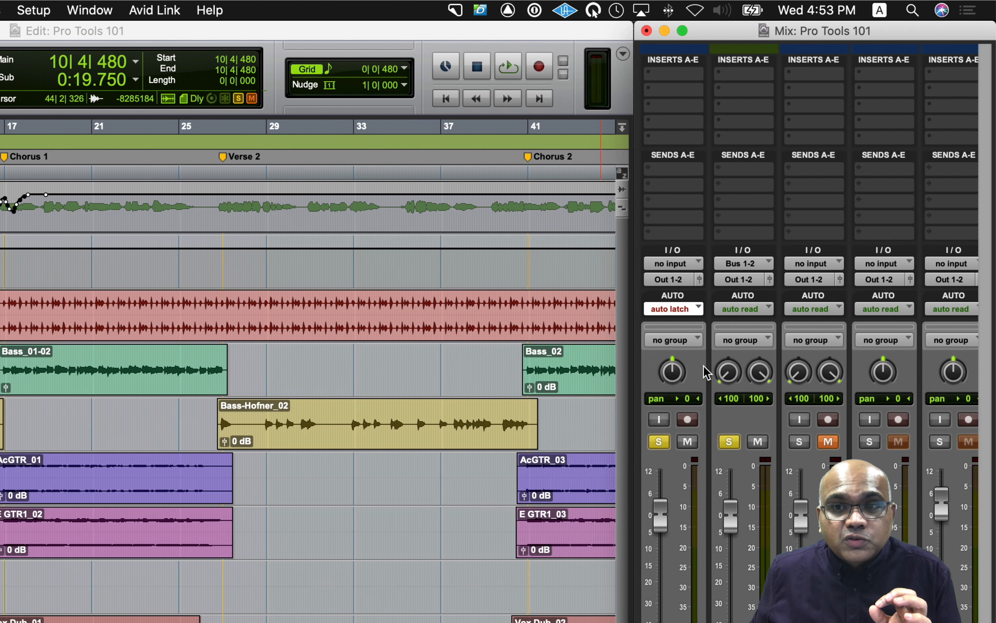
# Set the Lead Vox automation mode to read and play back from 3|1|000 to watch the fader follow its automation.
pyautogui.click(689, 309)
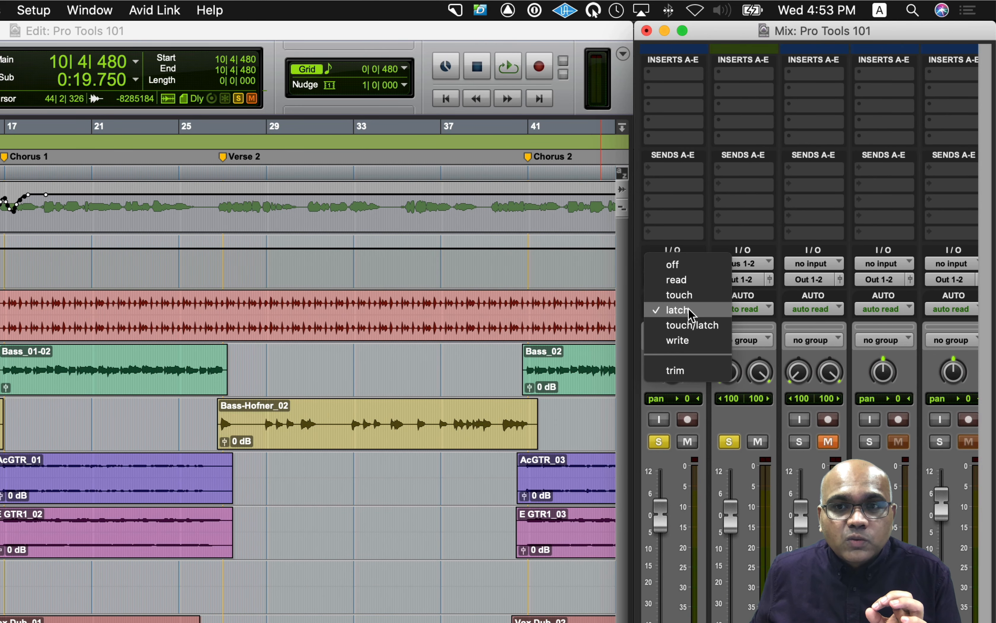
pyautogui.click(696, 279)
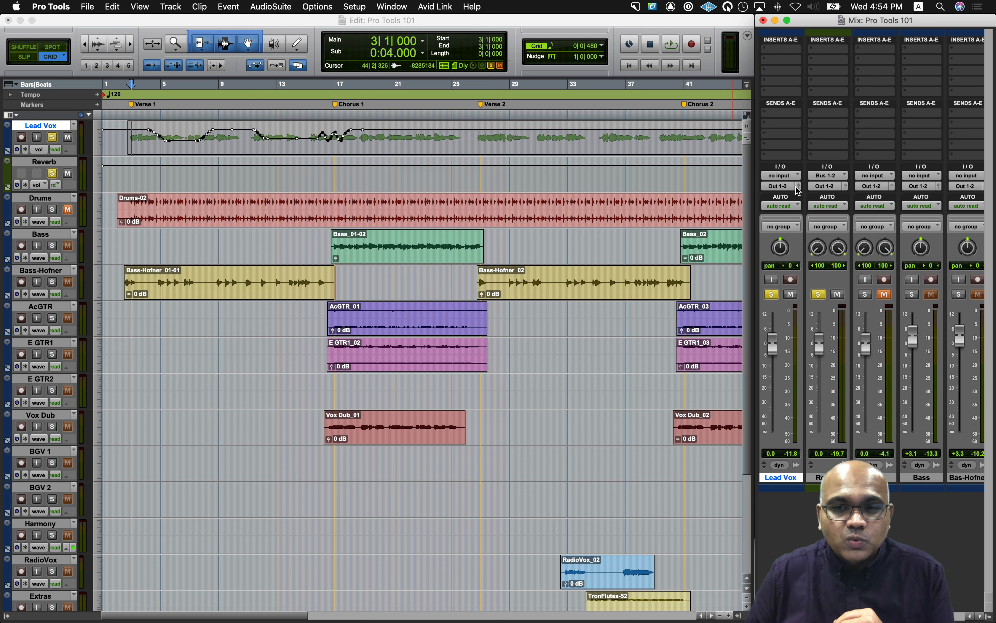
pyautogui.press('space')
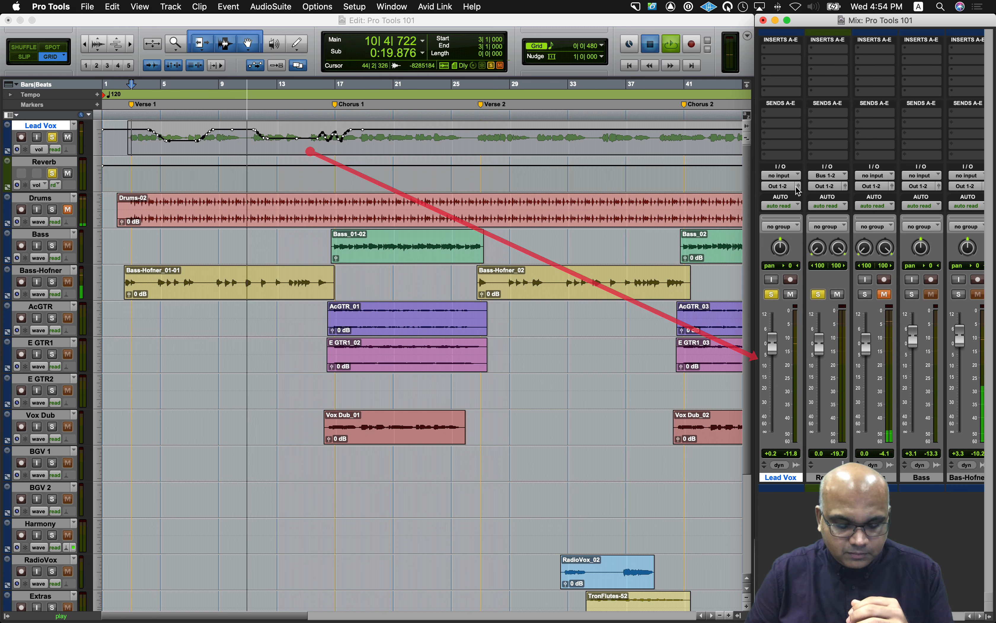
pyautogui.press('space')
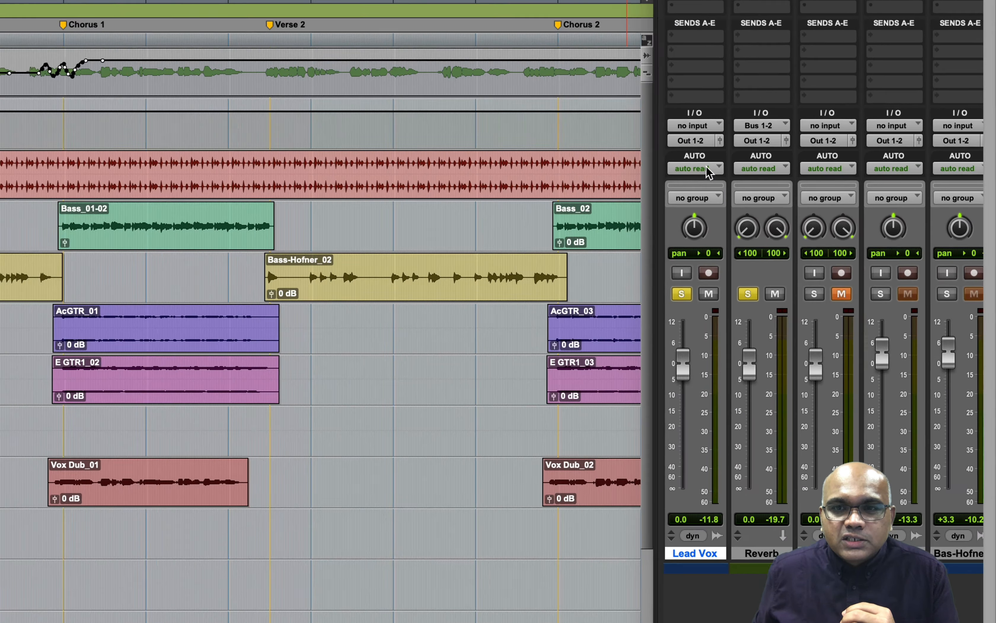
# Turn Lead Vox automation off, lower its fader to about -29.3 dB and play back from 3|1|000.
pyautogui.click(787, 206)
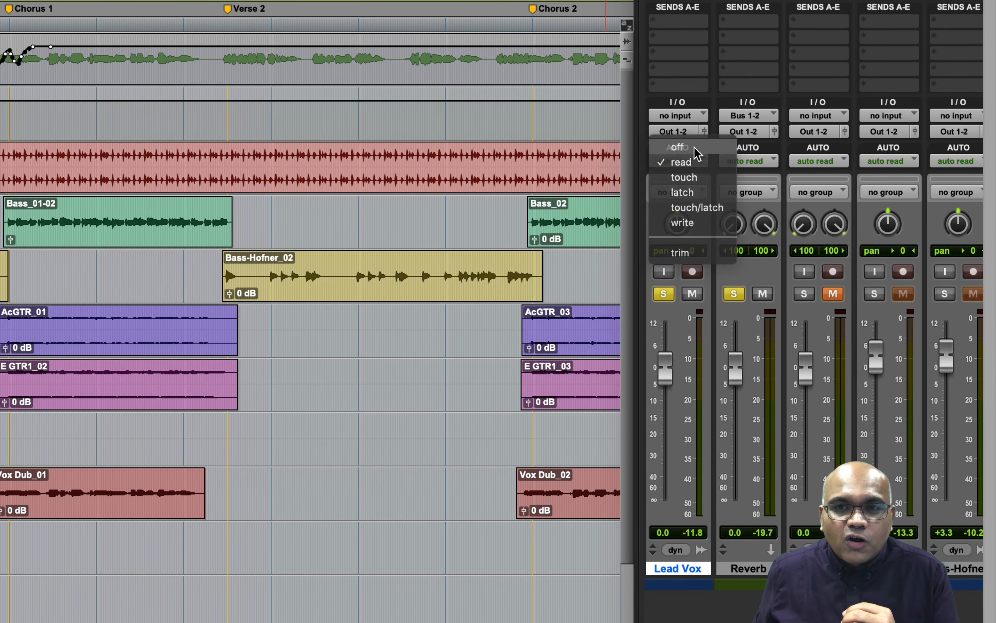
pyautogui.click(695, 147)
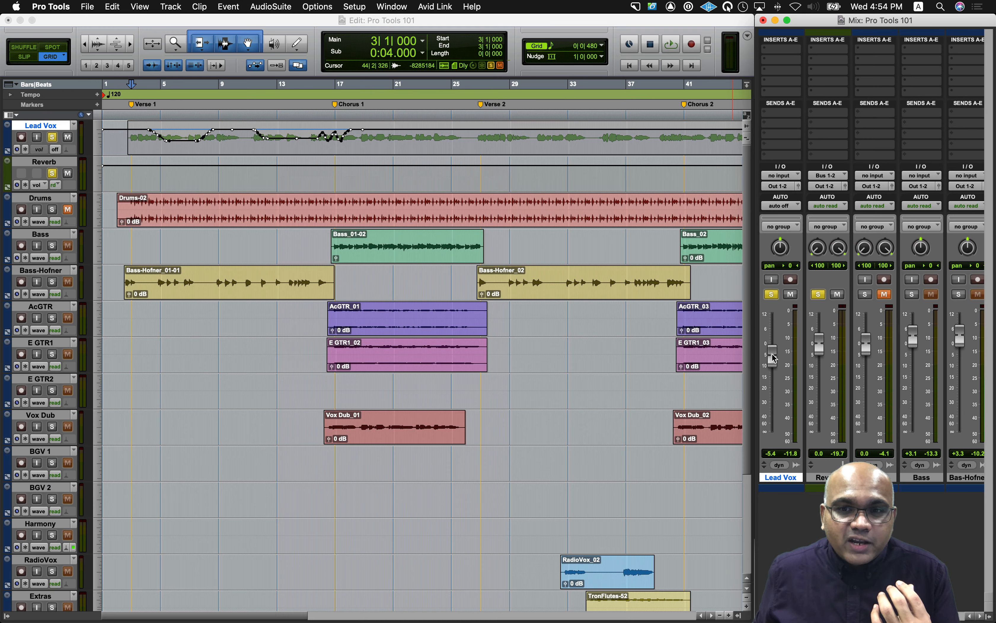
pyautogui.moveTo(664, 369); pyautogui.dragTo(671, 434)
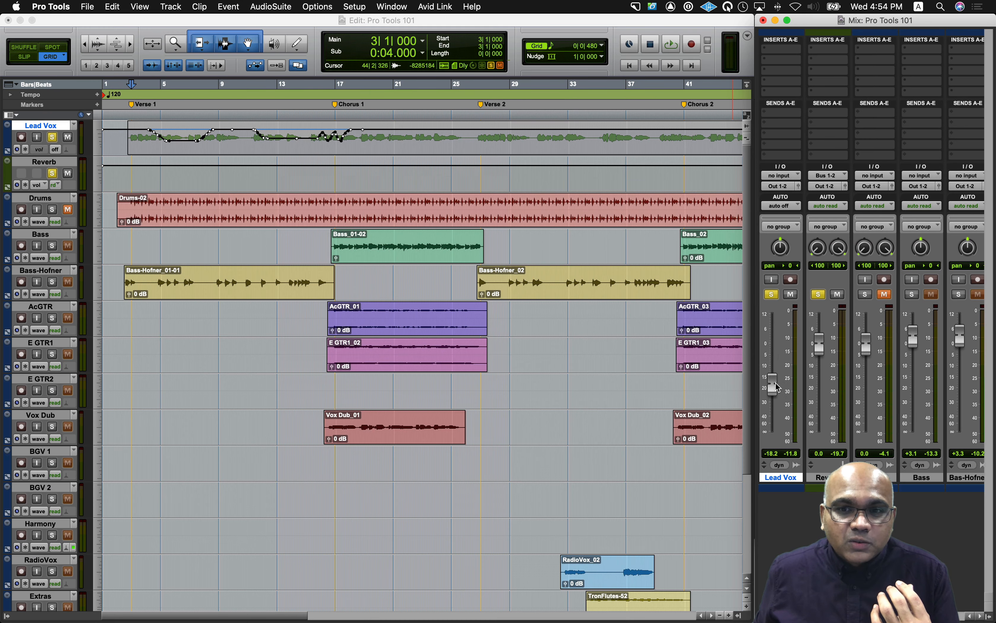
pyautogui.moveTo(778, 388); pyautogui.dragTo(777, 401)
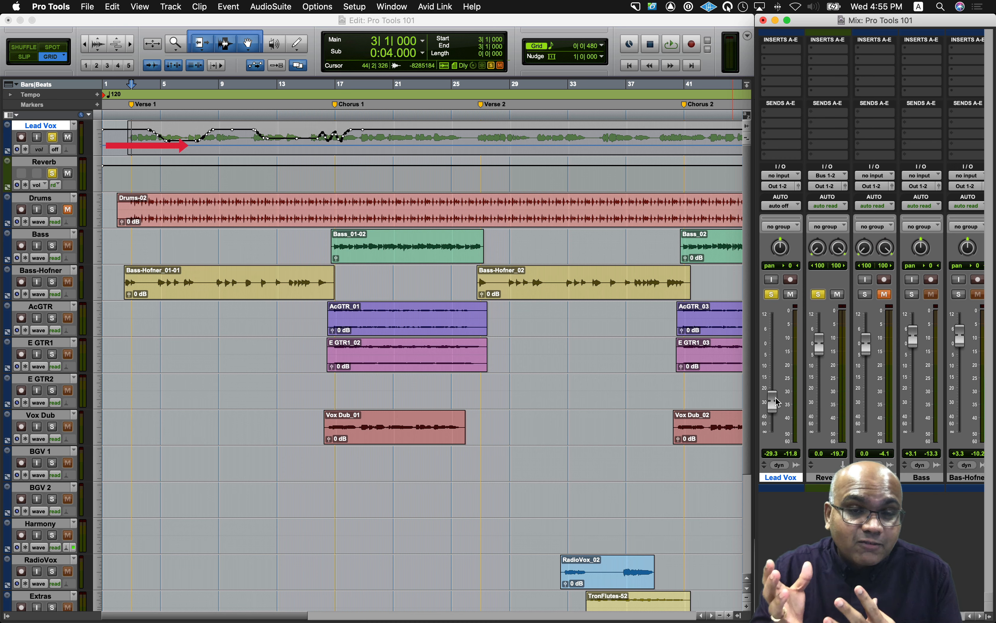
pyautogui.press('space')
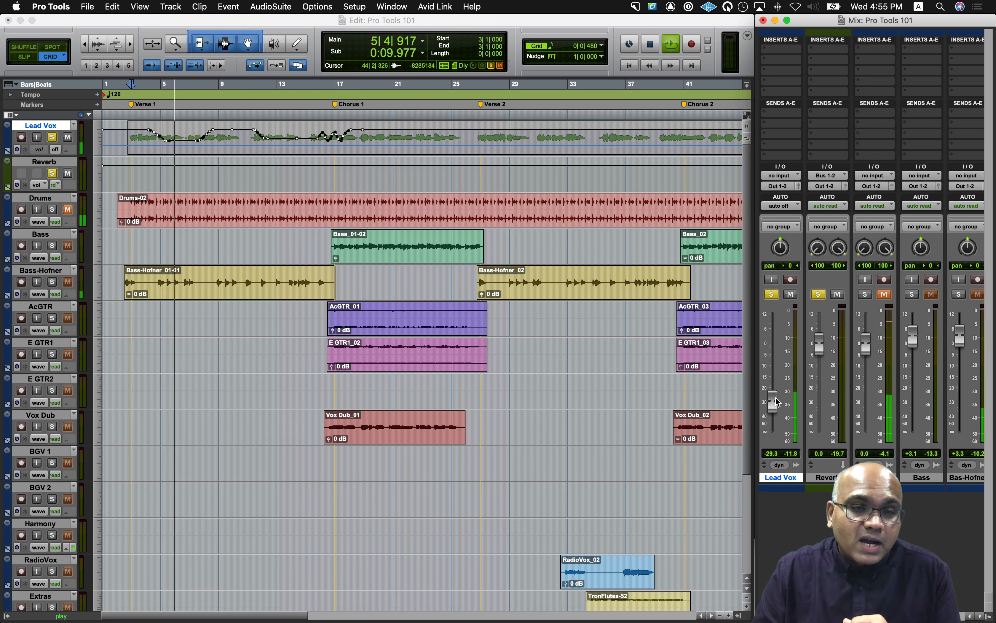
pyautogui.press('space')
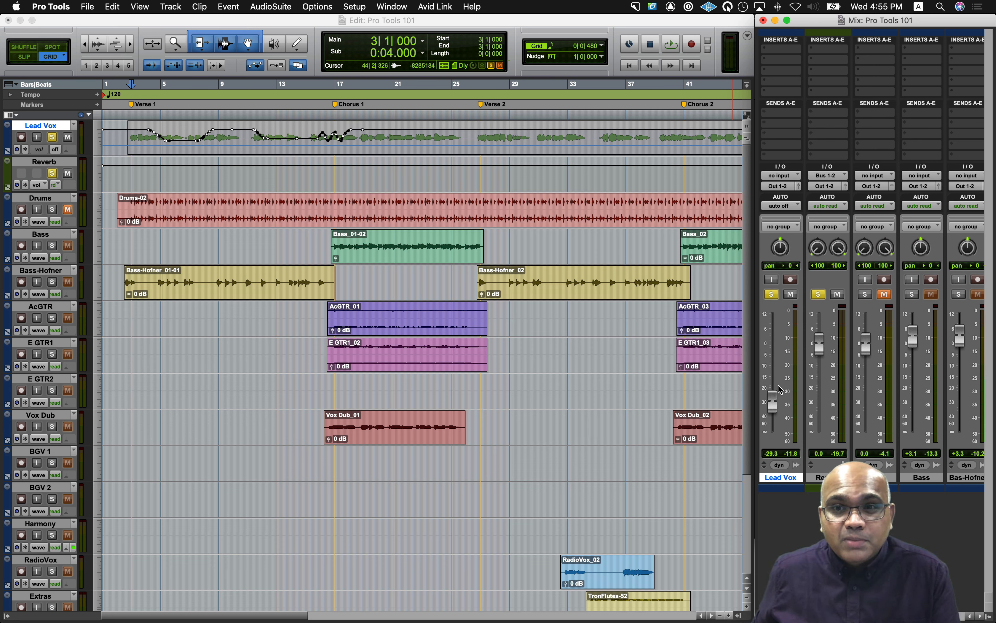
# Return the Lead Vox automation mode to read and play the recorded volume moves from 3|1|000.
pyautogui.click(786, 208)
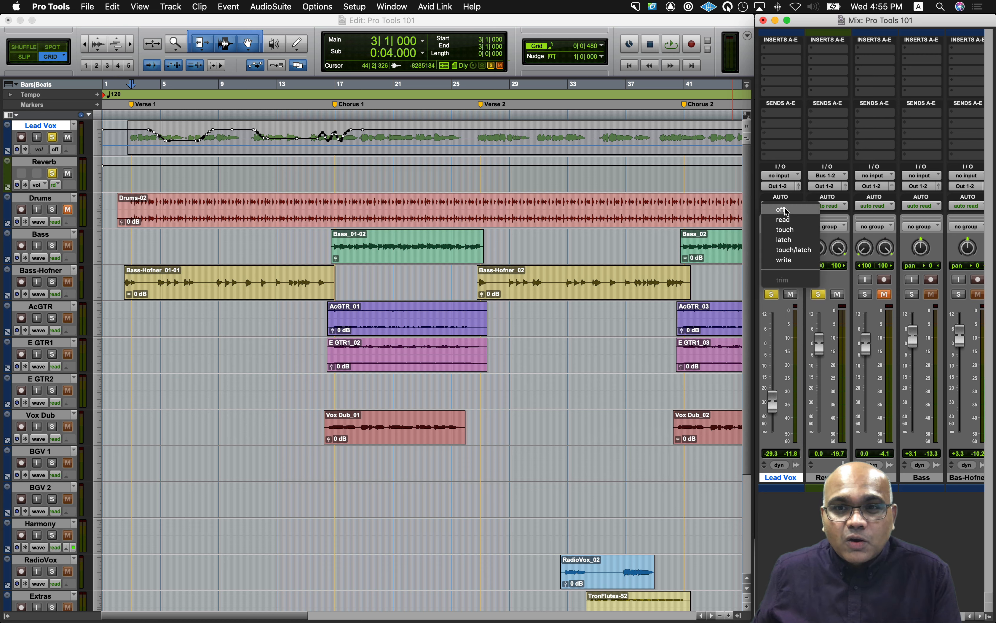
pyautogui.click(793, 222)
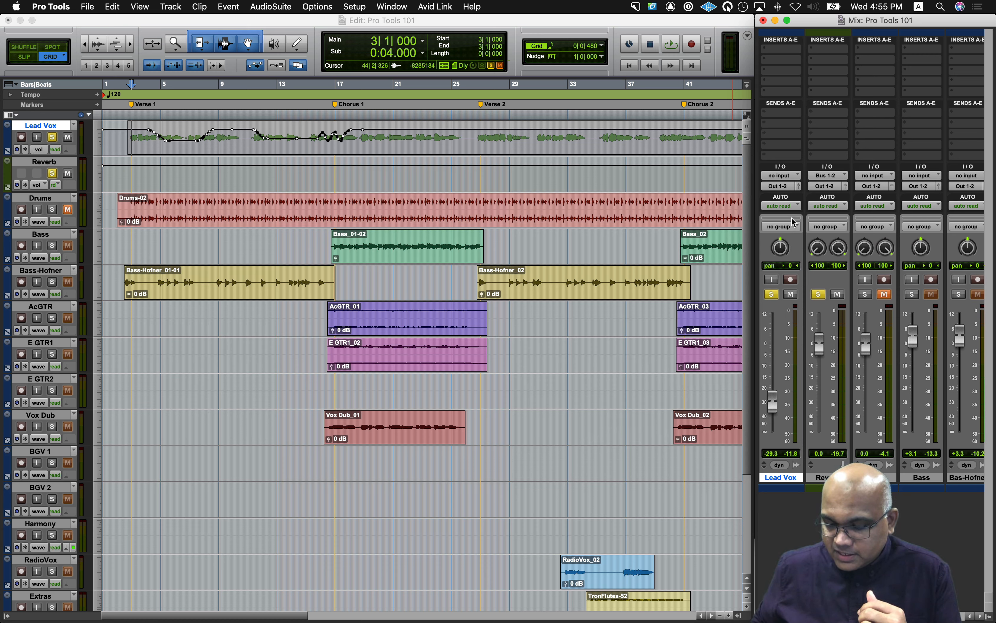
pyautogui.press('space')
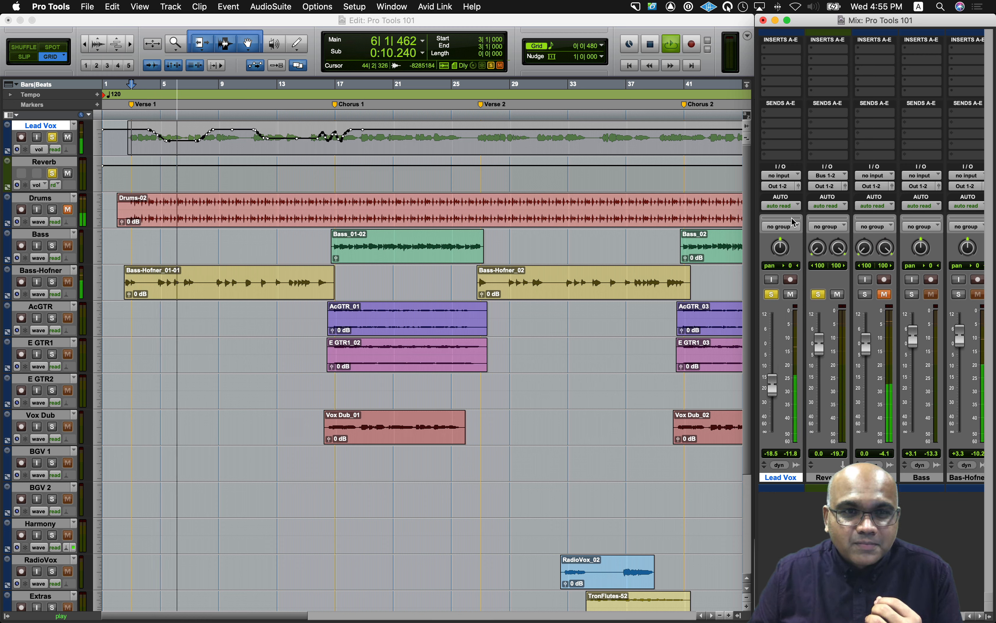
pyautogui.press('space')
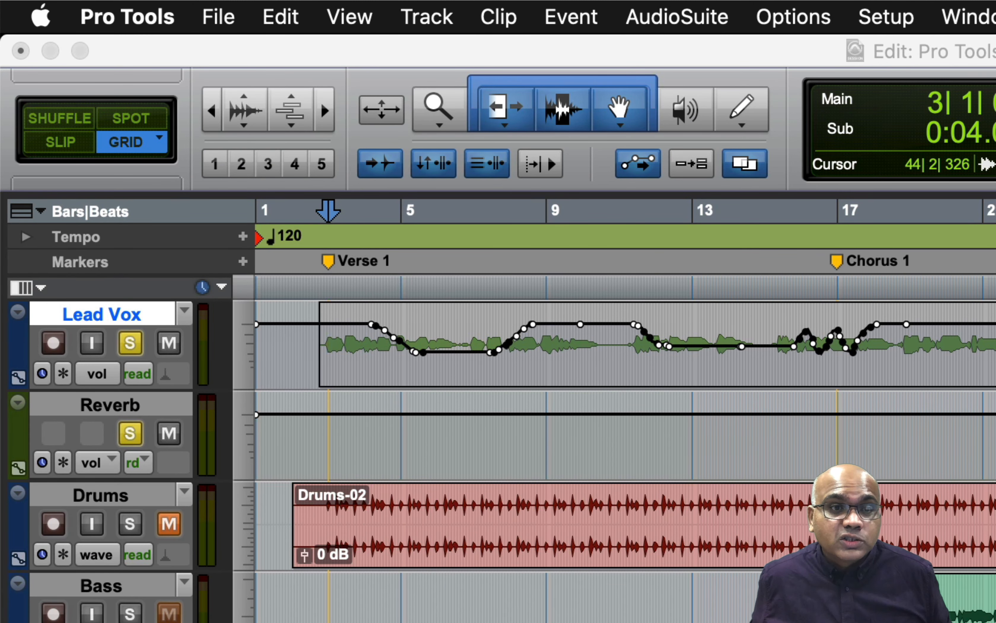
# Switch the Lead Vox track view to waveform and reveal its volume automation lane underneath.
pyautogui.click(101, 374)
pyautogui.click(125, 350)
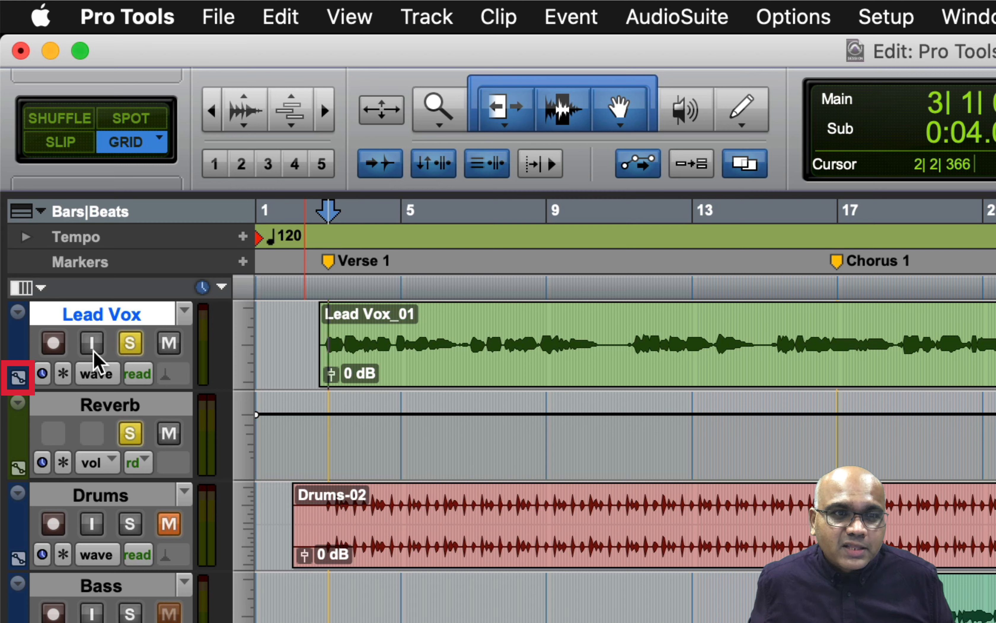
pyautogui.click(17, 378)
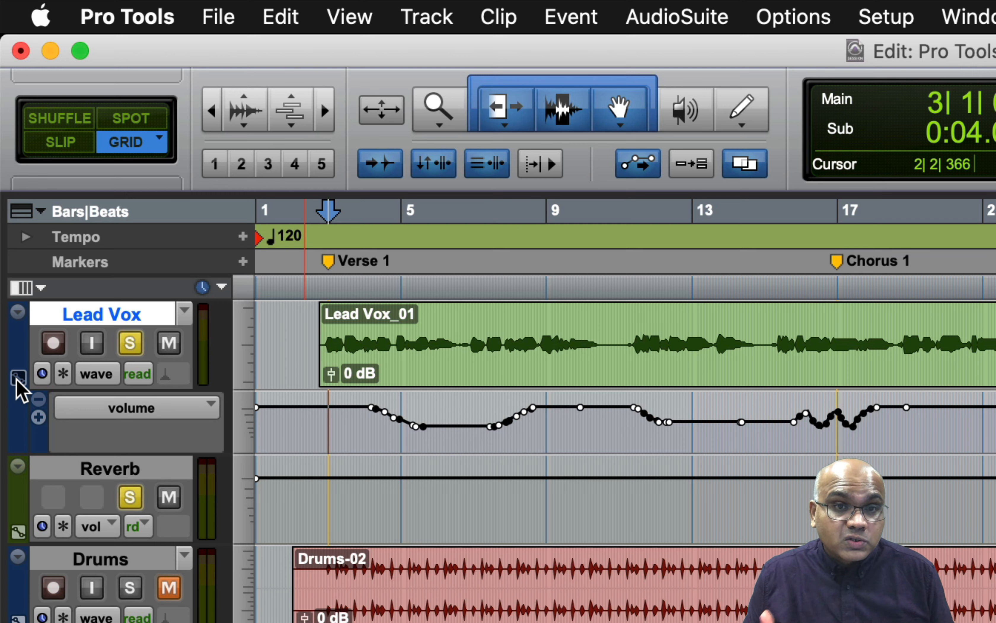
# Add a second automation lane under Lead Vox's volume lane and set it to display pan.
pyautogui.click(37, 420)
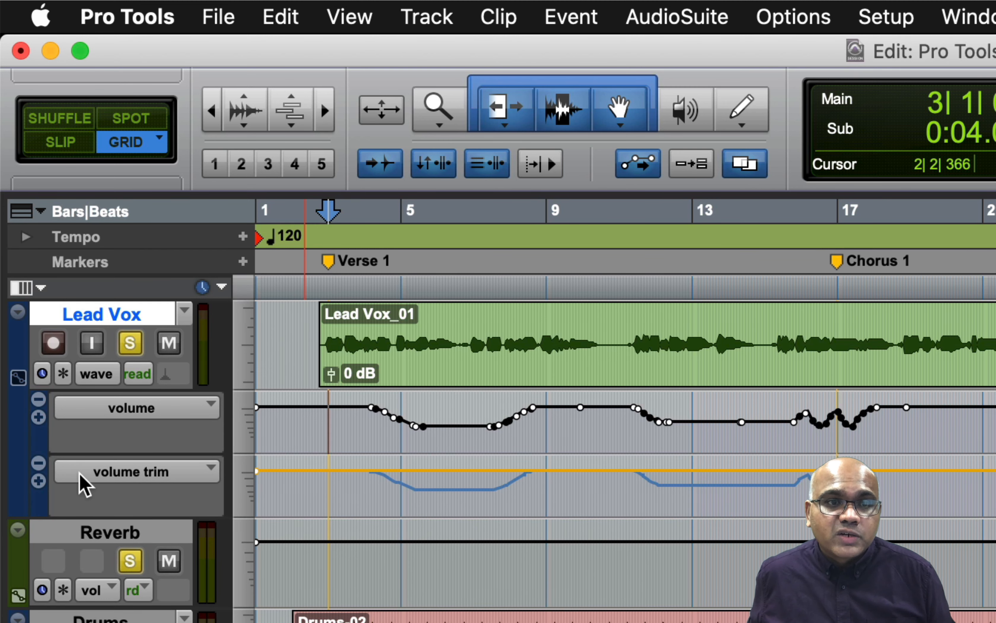
pyautogui.click(130, 476)
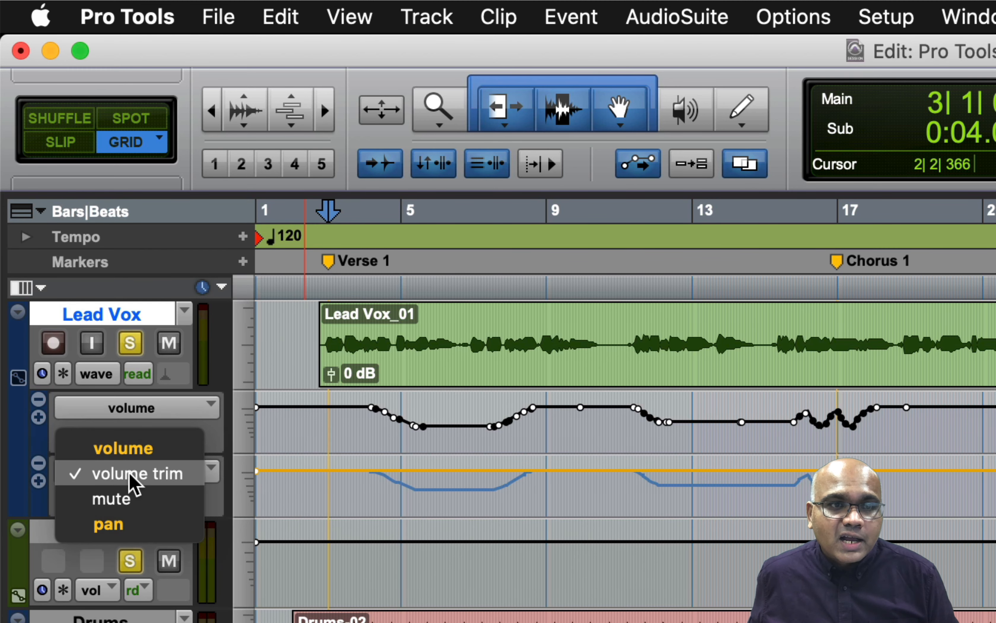
pyautogui.click(156, 529)
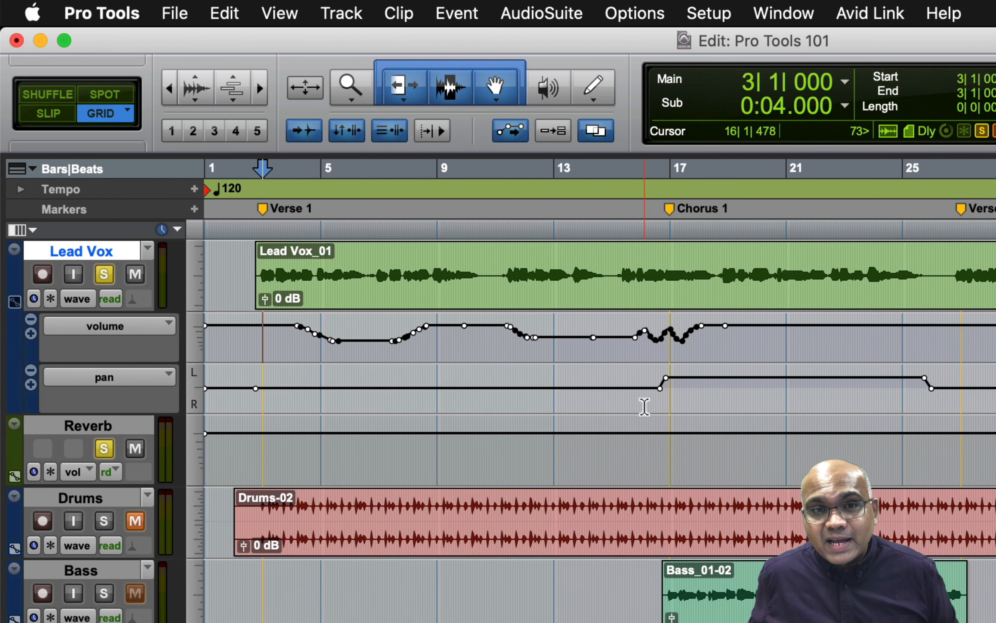
# Play from 14|4|480 into Chorus 1 to watch Lead Vox's volume and pan automation move the mixer controls.
pyautogui.click(609, 401)
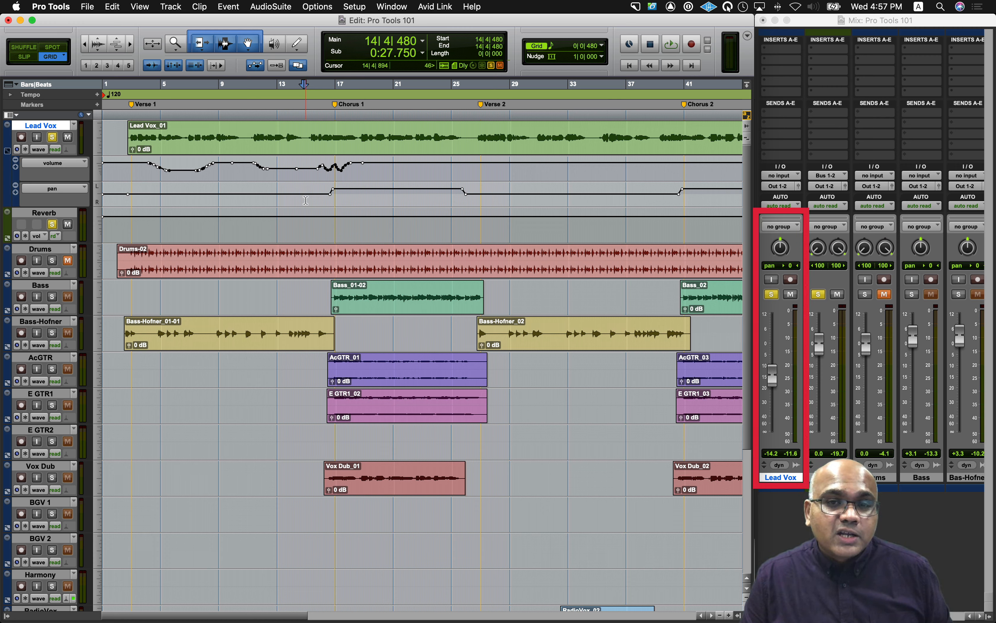
pyautogui.press('space')
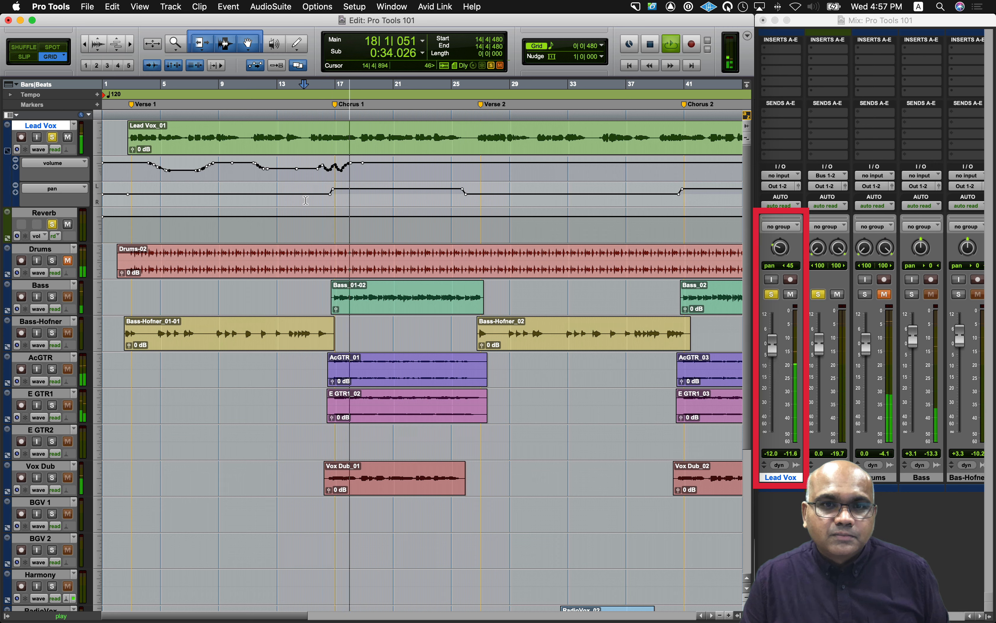
pyautogui.press('space')
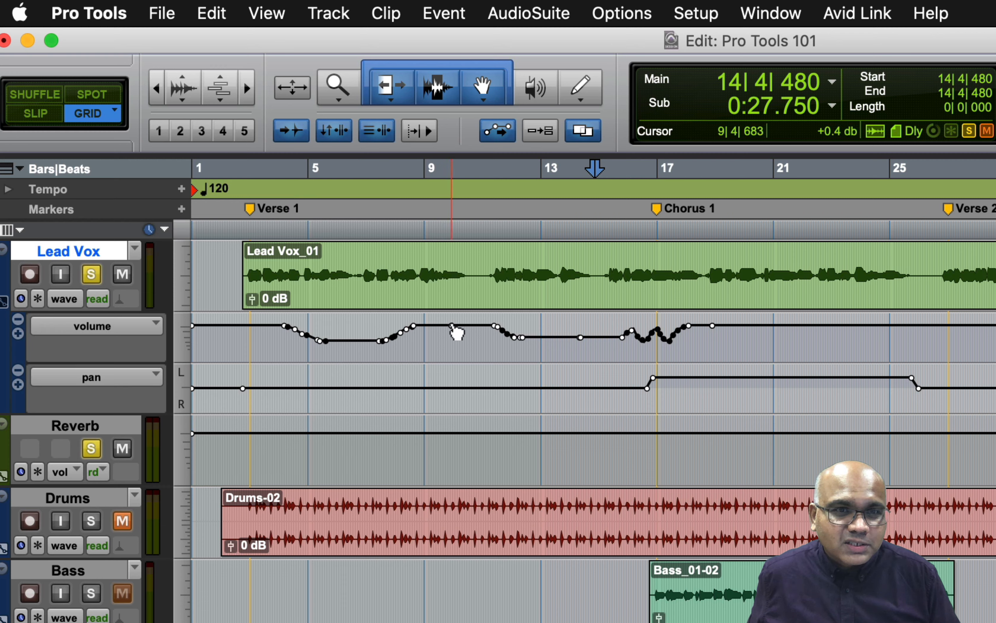
# Lower the Lead Vox volume breakpoint near bar 10 and add another lowered breakpoint just after it.
pyautogui.click(450, 328)
pyautogui.moveTo(450, 328); pyautogui.dragTo(471, 340)
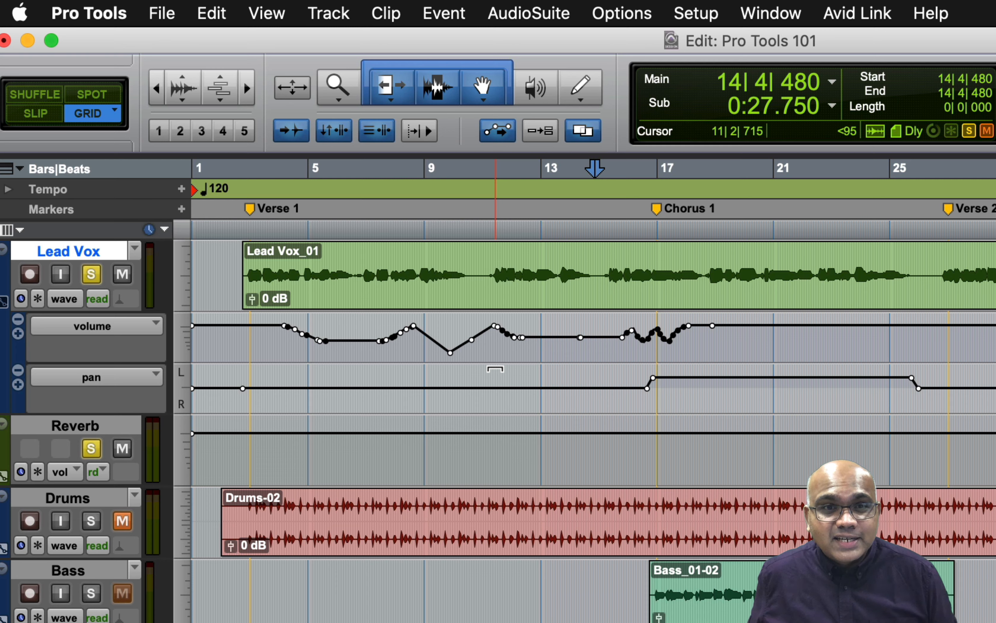
# Delete the lowest volume breakpoint near bar 10 and add a new one slightly earlier, just after bar 9.
pyautogui.keyDown('alt'); pyautogui.click(451, 352); pyautogui.keyUp('alt')
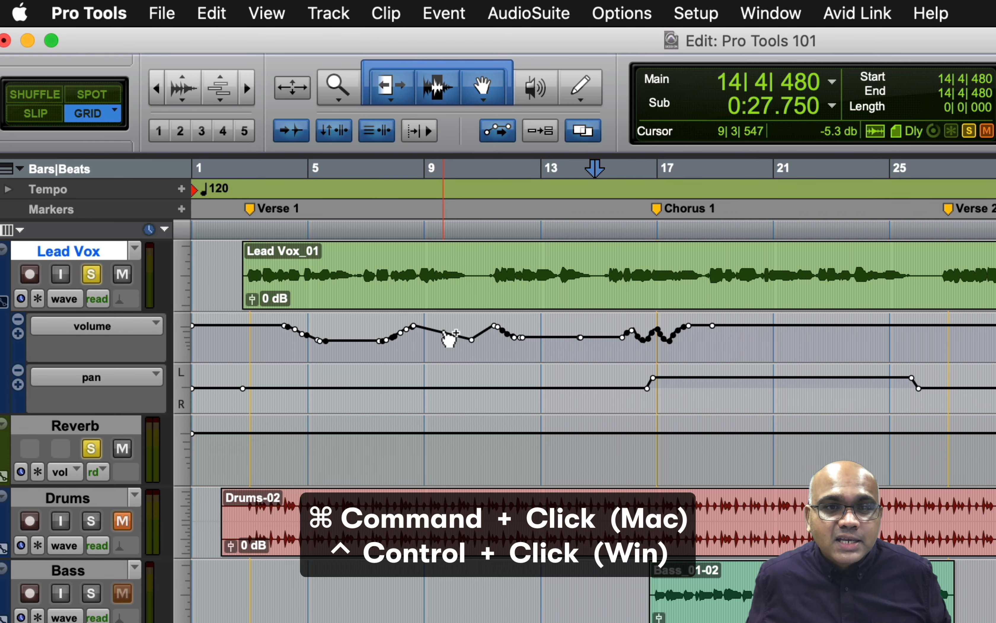
pyautogui.keyDown('super'); pyautogui.click(443, 331); pyautogui.keyUp('super')
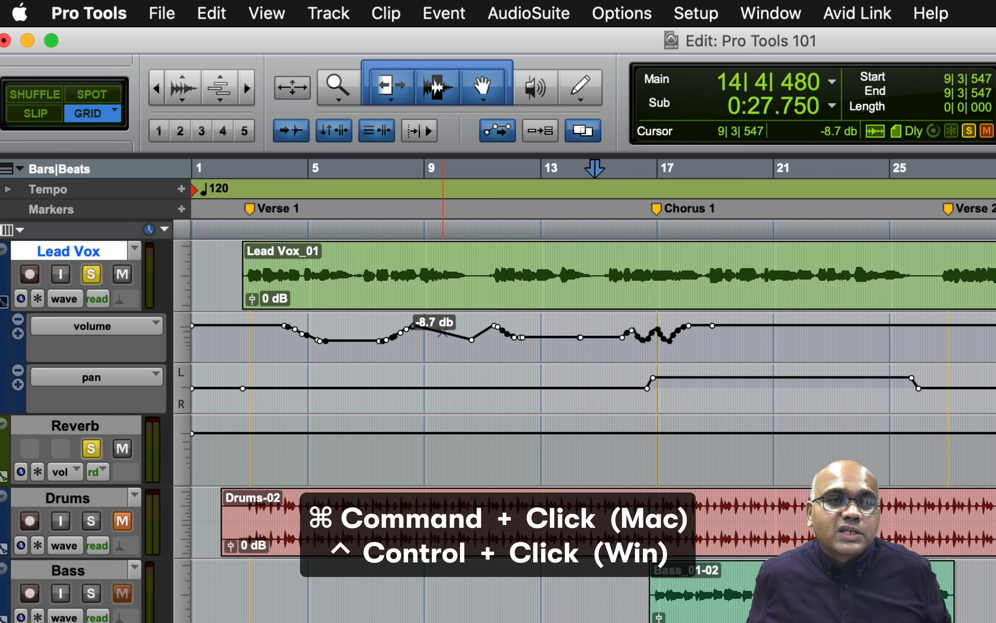
pyautogui.click(436, 335)
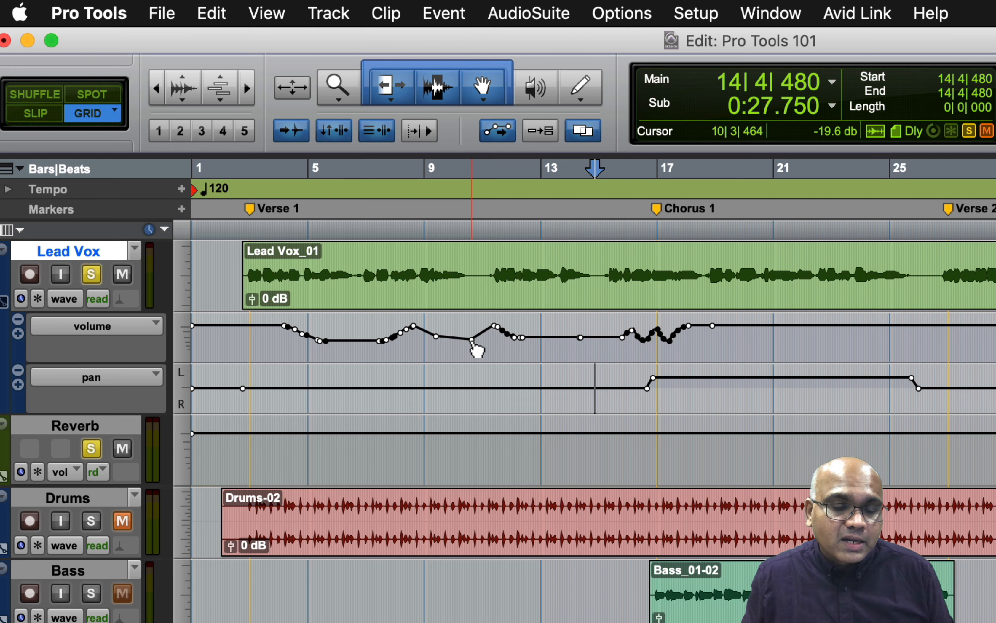
# Switch to the Selector tool alone, to the Grabber tool alone, and back to the Smart Tool.
pyautogui.click(437, 87)
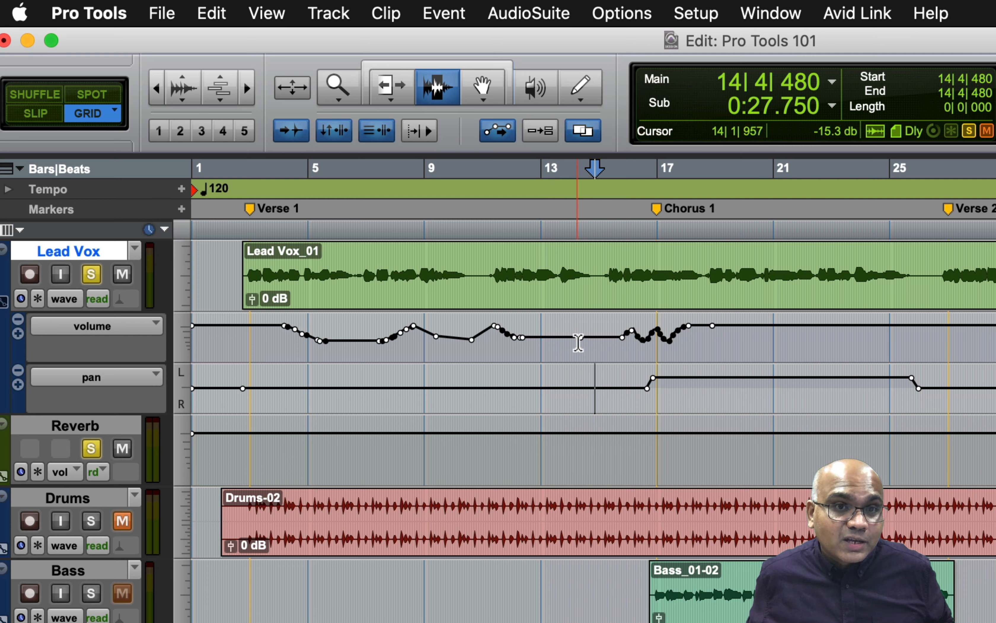
pyautogui.click(483, 87)
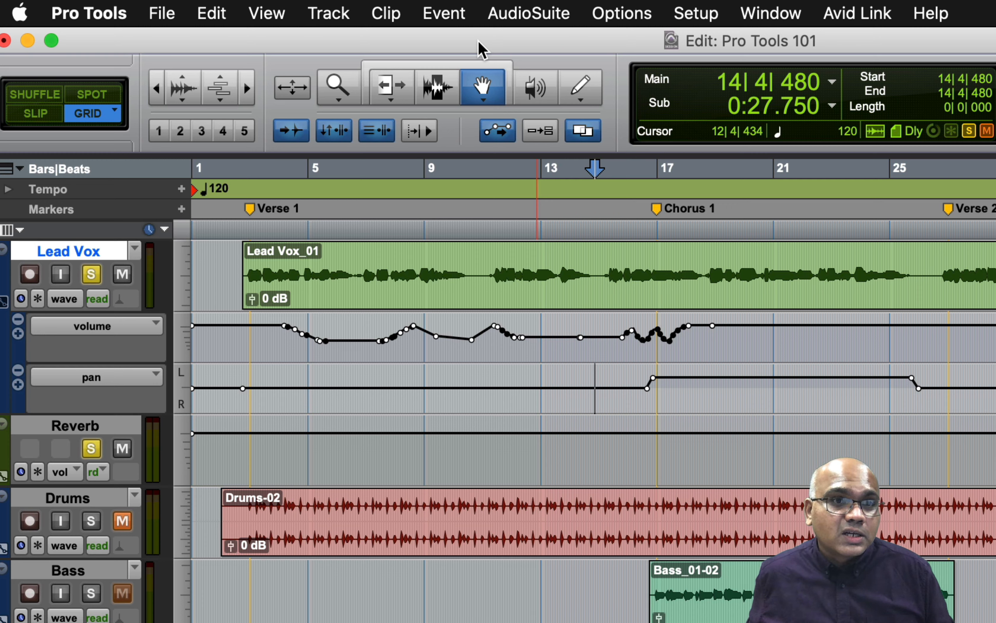
pyautogui.click(458, 64)
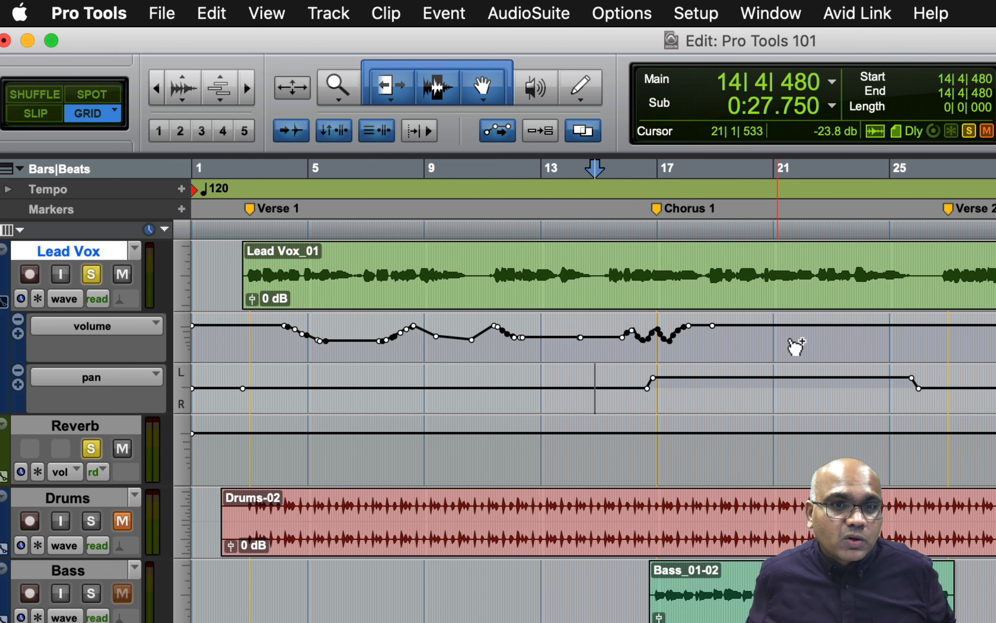
# Add a Lead Vox volume breakpoint near bar 22 and pull another down near bar 20 to form a dip in Chorus 1.
pyautogui.click(813, 325)
pyautogui.moveTo(756, 325); pyautogui.dragTo(752, 358)
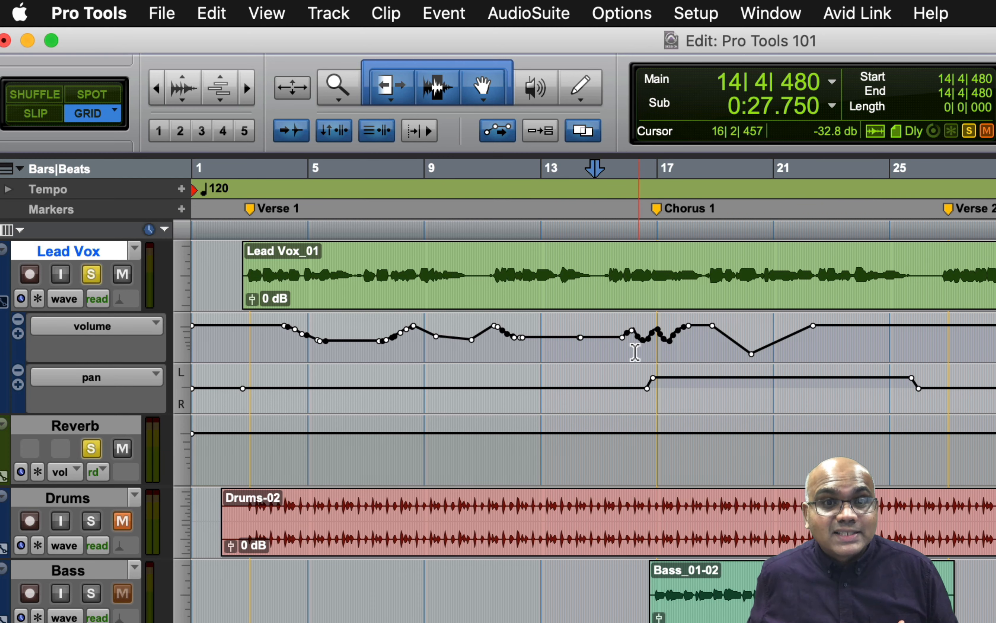
# Delete the Lead Vox volume breakpoints from 13|4|000 through the dip near bar 20.
pyautogui.moveTo(563, 344); pyautogui.dragTo(757, 350)
pyautogui.press('Delete')
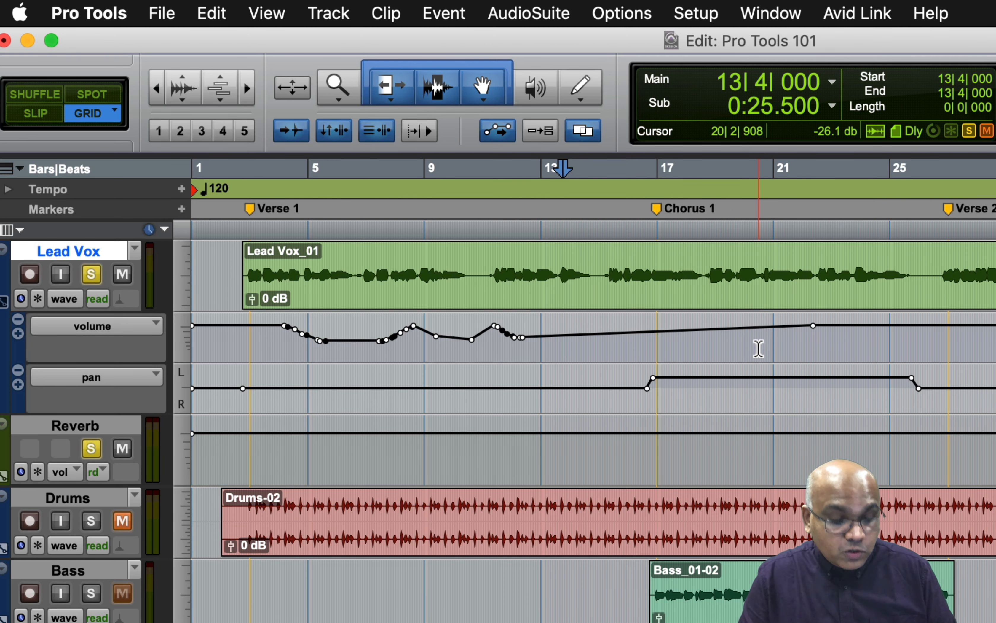
# Undo the deletion of the Lead Vox volume breakpoints and save the session.
pyautogui.press('super+z')
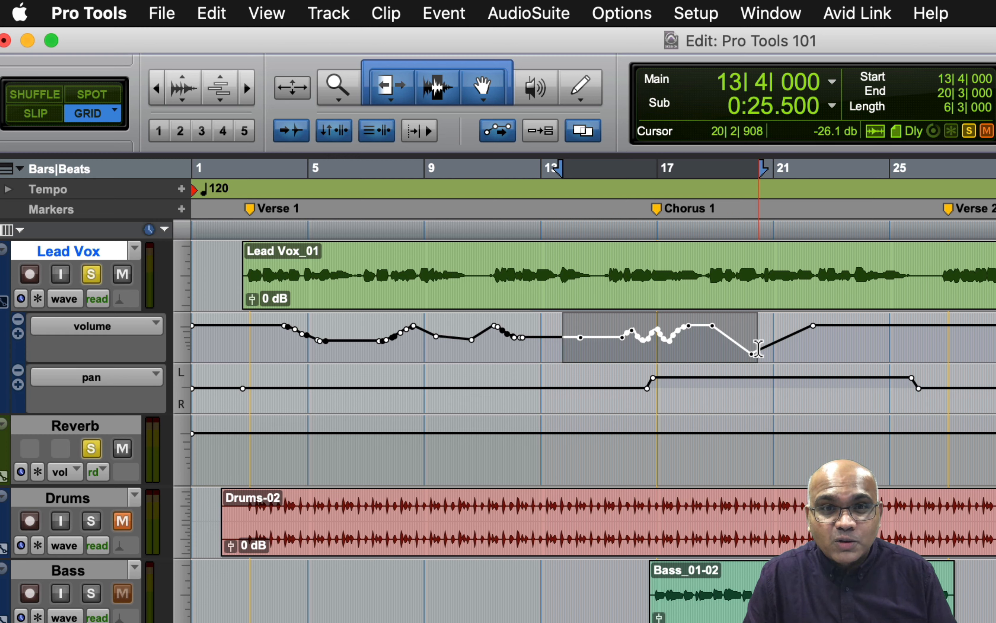
pyautogui.press('super+s')
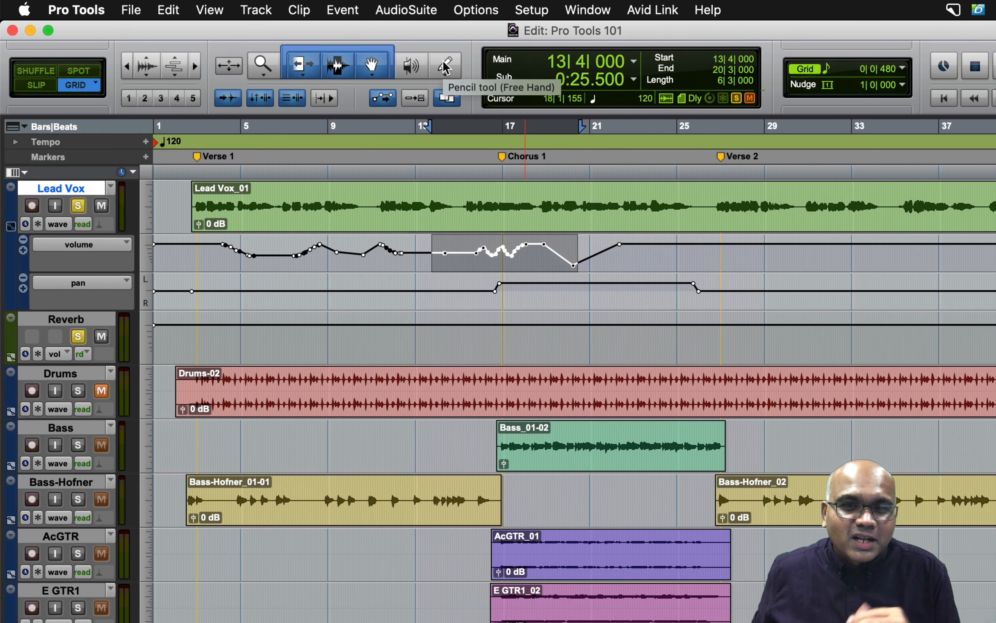
# Draw a wavy Lead Vox volume curve freehand with the Pencil tool from about bar 24 to bar 32, and return to the Smart Tool.
pyautogui.click(488, 74)
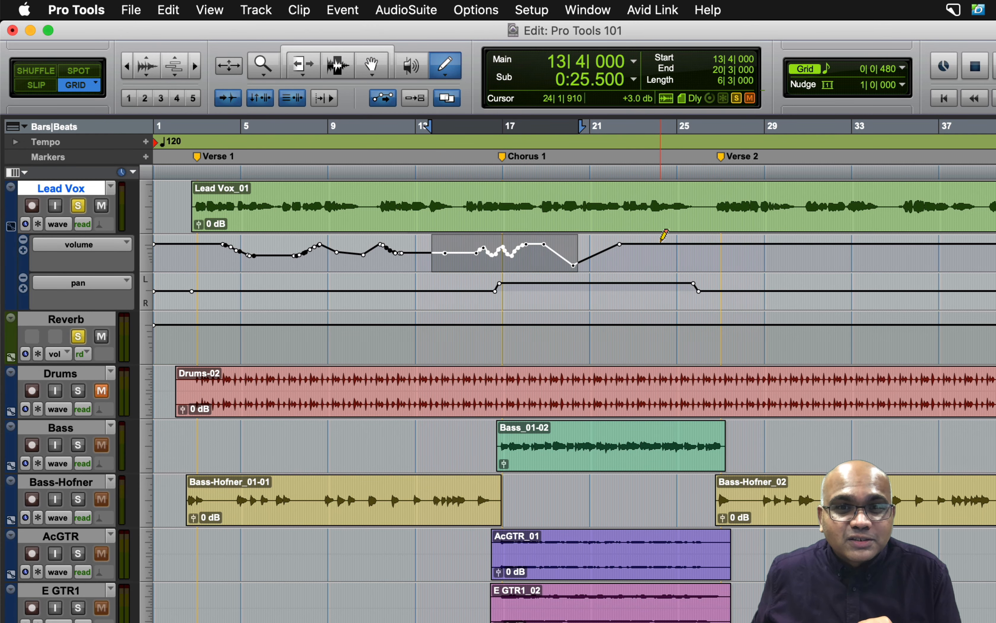
pyautogui.moveTo(661, 240)
pyautogui.mouseDown()
pyautogui.moveTo(769, 254)
pyautogui.moveTo(821, 233)
pyautogui.moveTo(834, 245)
pyautogui.mouseUp()
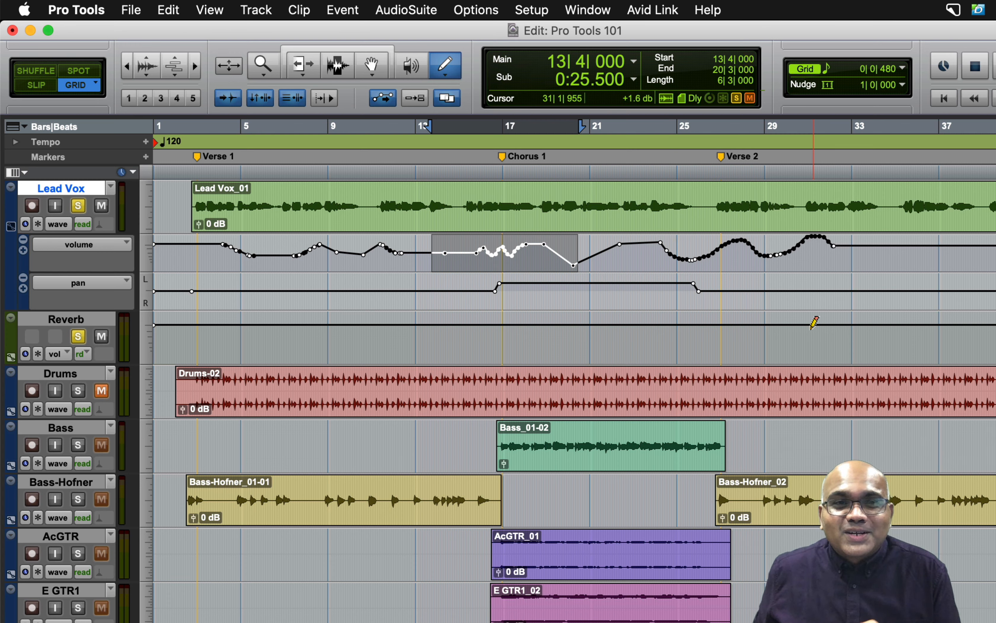
pyautogui.click(377, 56)
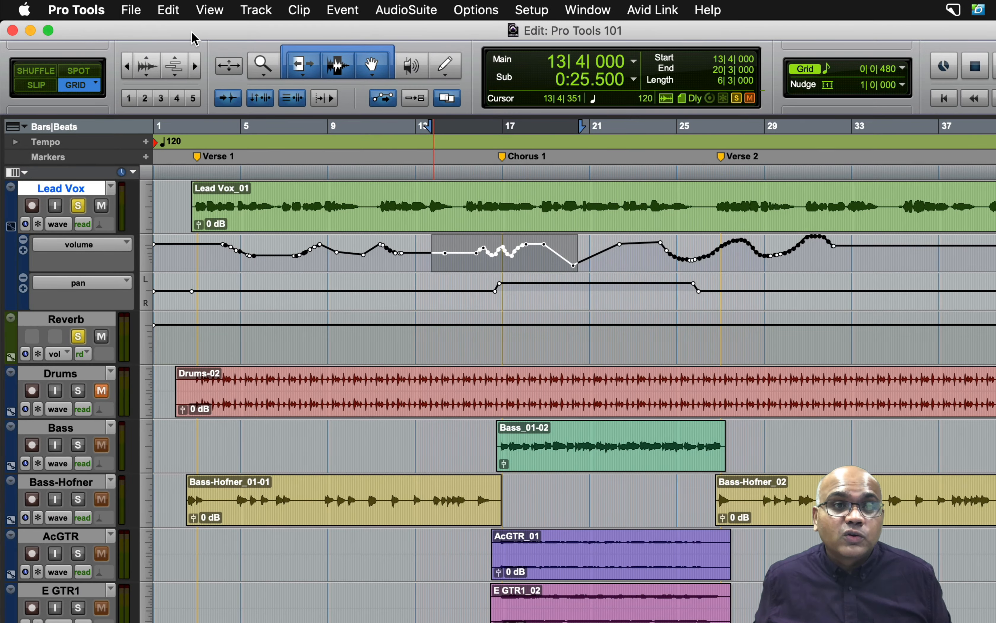
# Set up Save Copy In with Audio Files and Movie/Video Files among the items to copy, and cancel without saving a copy.
pyautogui.click(132, 12)
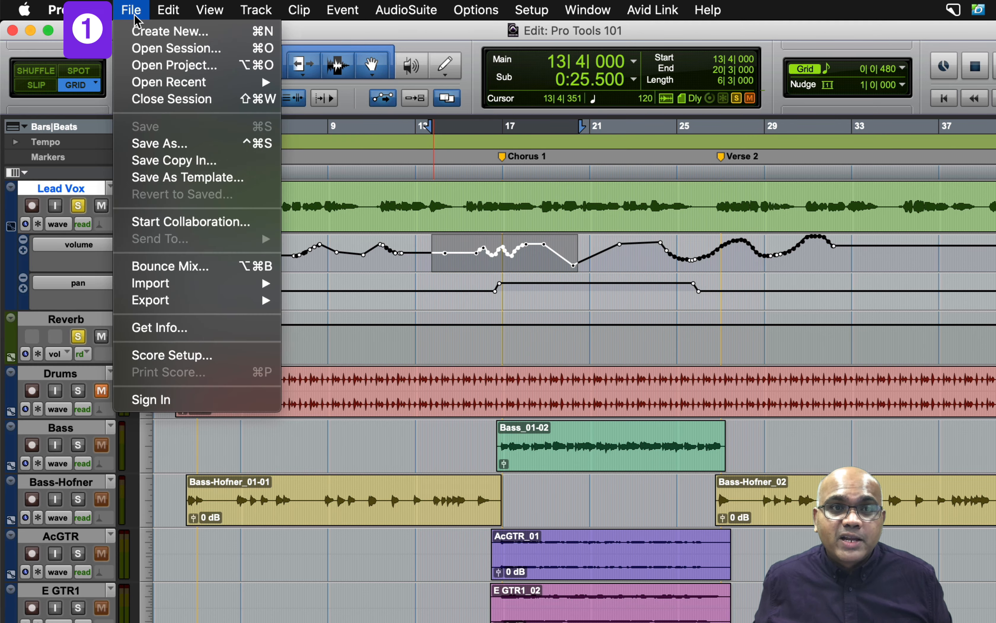
pyautogui.click(226, 166)
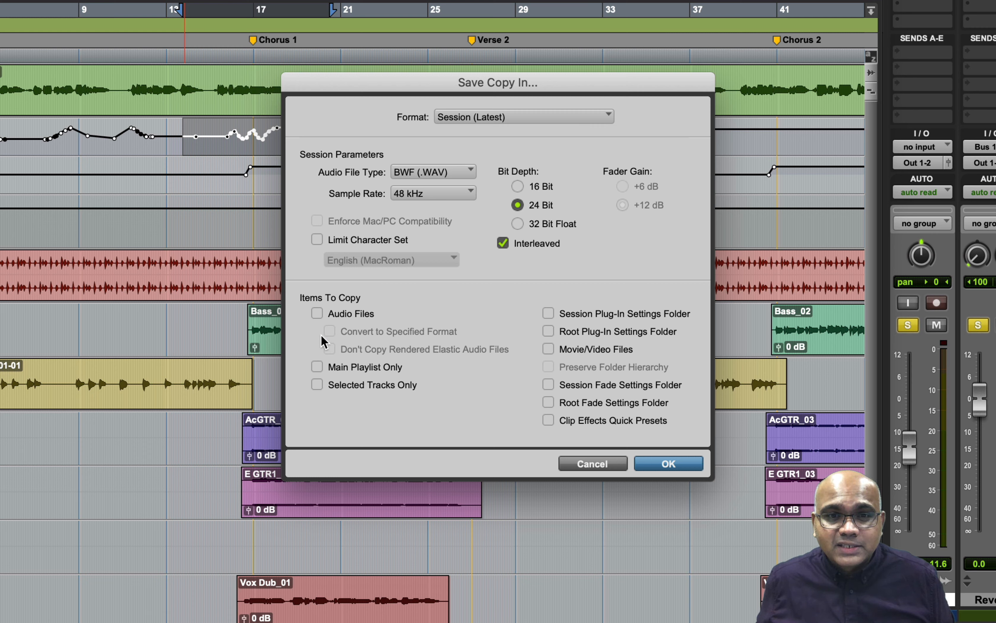
pyautogui.click(319, 316)
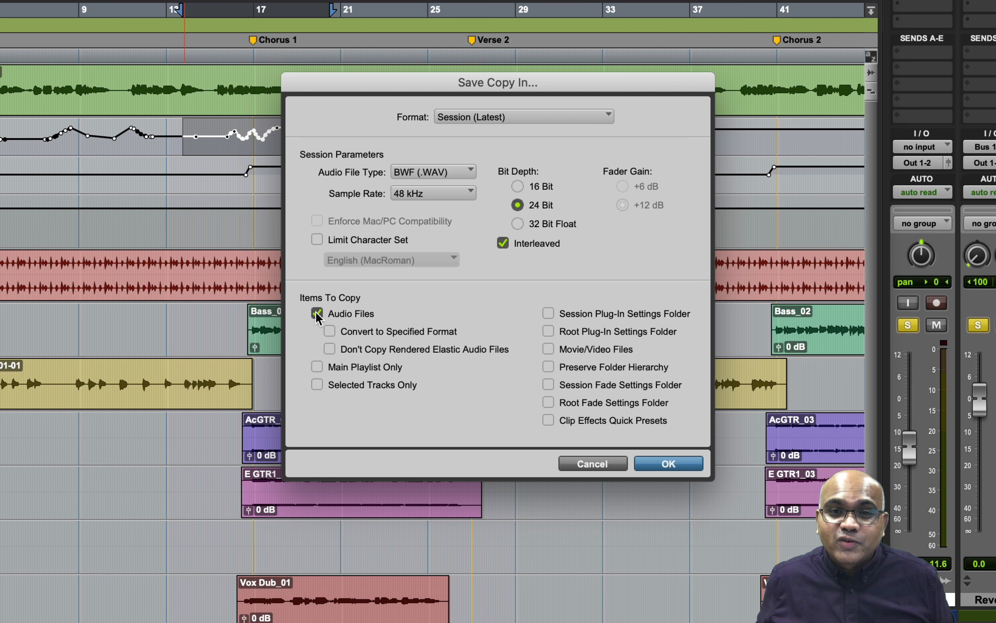
pyautogui.click(548, 349)
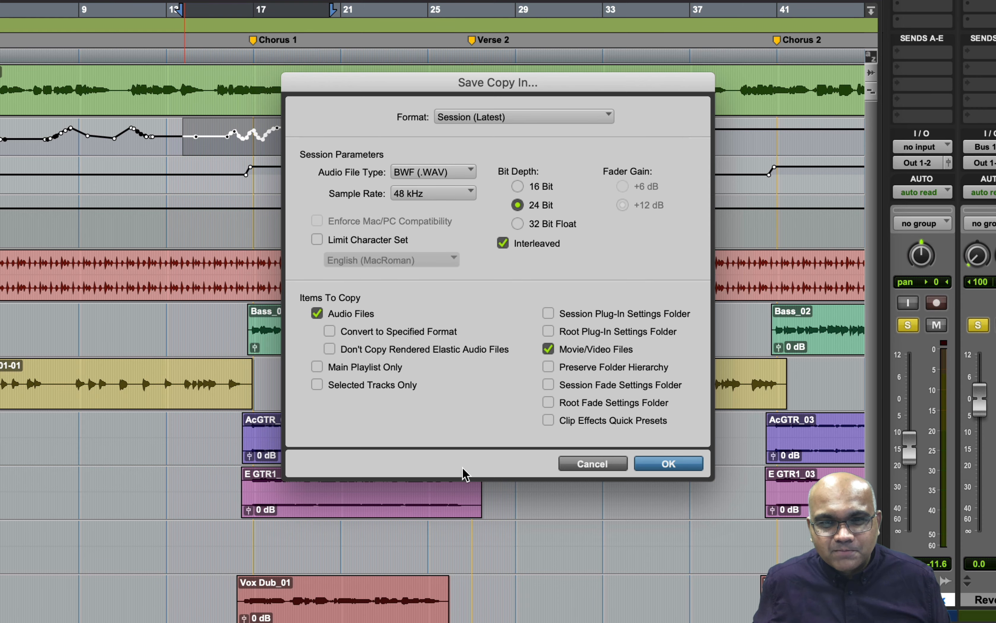
pyautogui.click(582, 463)
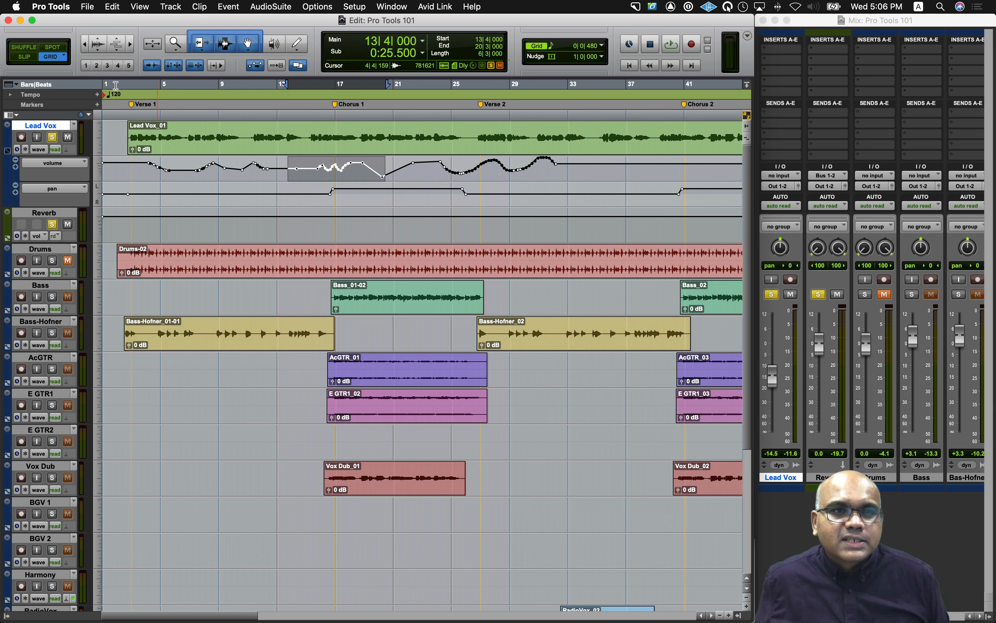
# Open the Bounce Mix settings and review the available file types, keeping WAV (BWF) for the file Pro Tools 101.
pyautogui.click(86, 6)
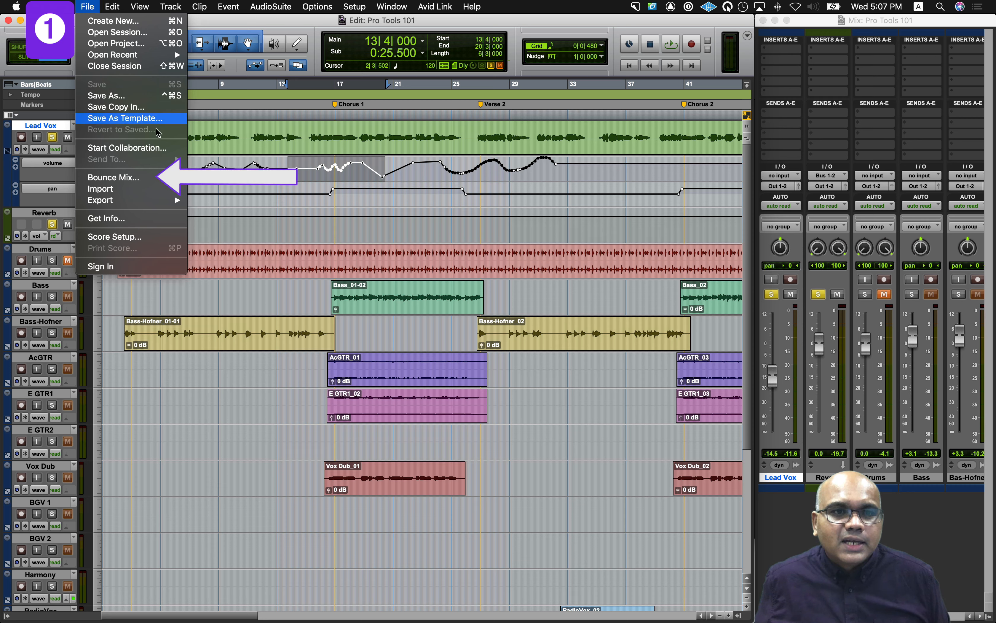
pyautogui.click(157, 179)
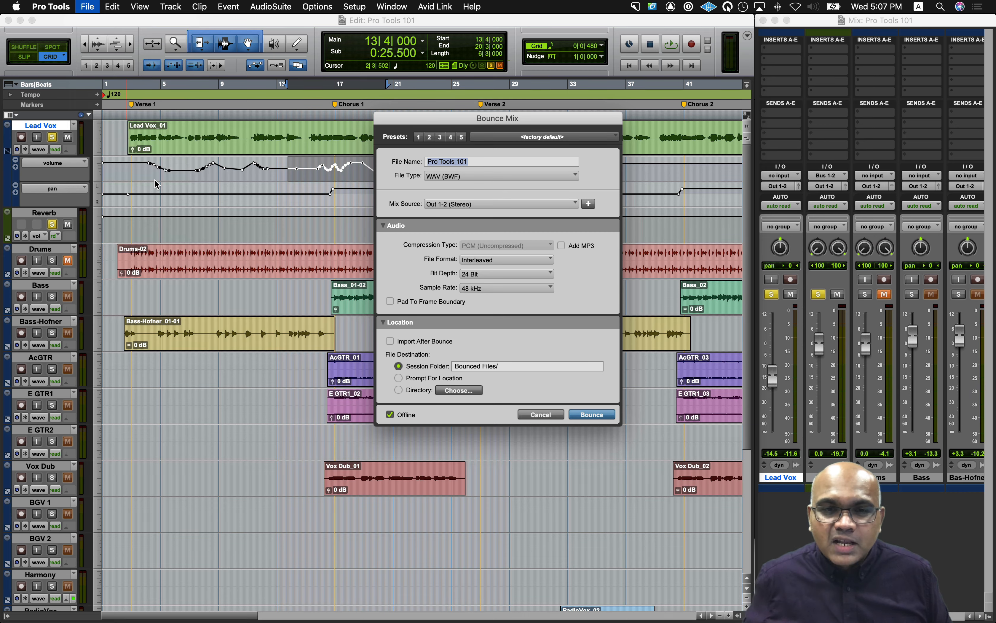
pyautogui.press('Left')
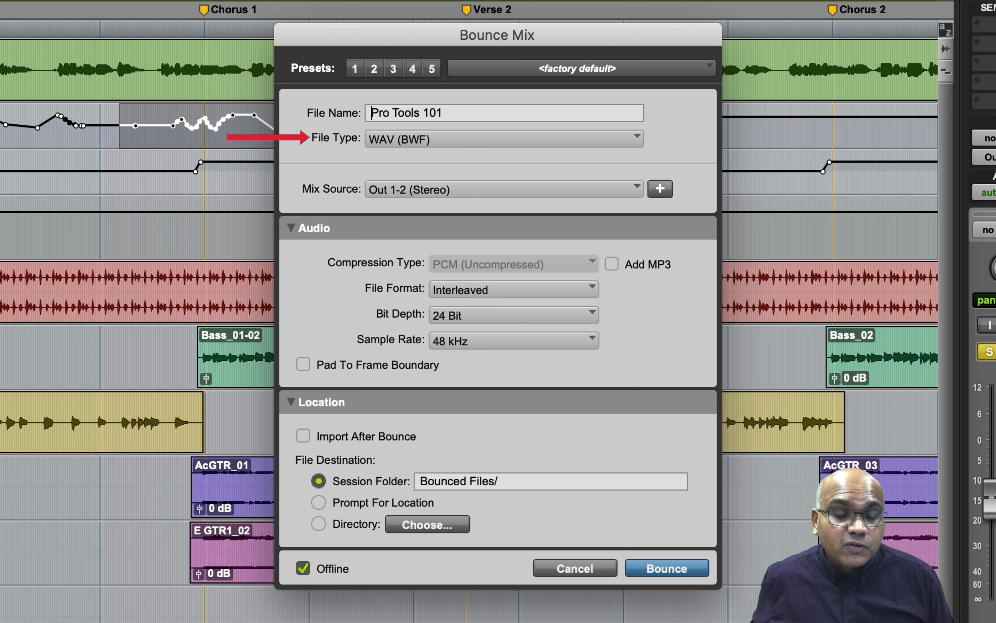
pyautogui.click(634, 143)
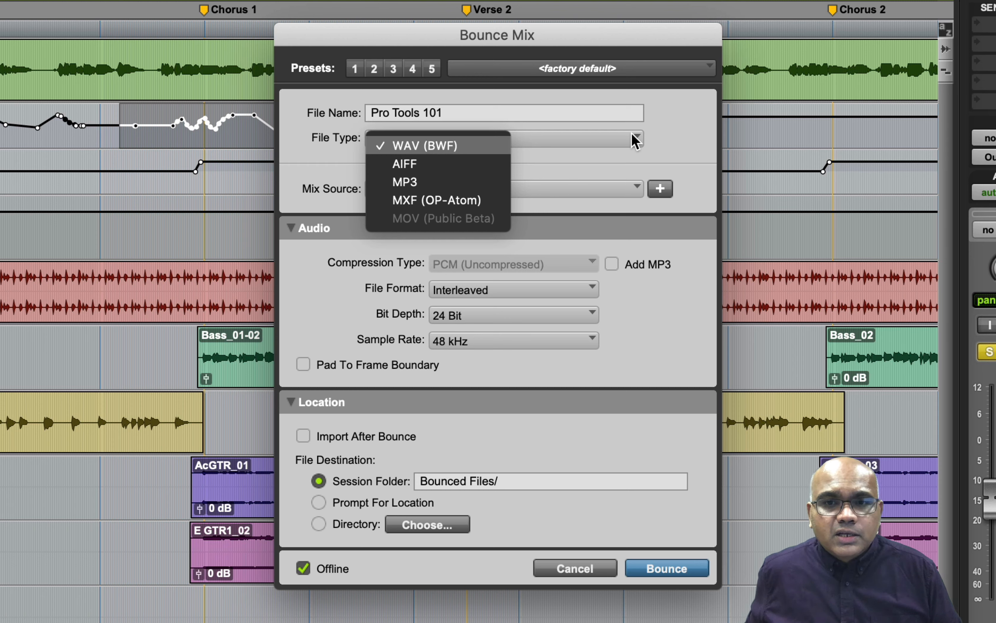
pyautogui.click(636, 141)
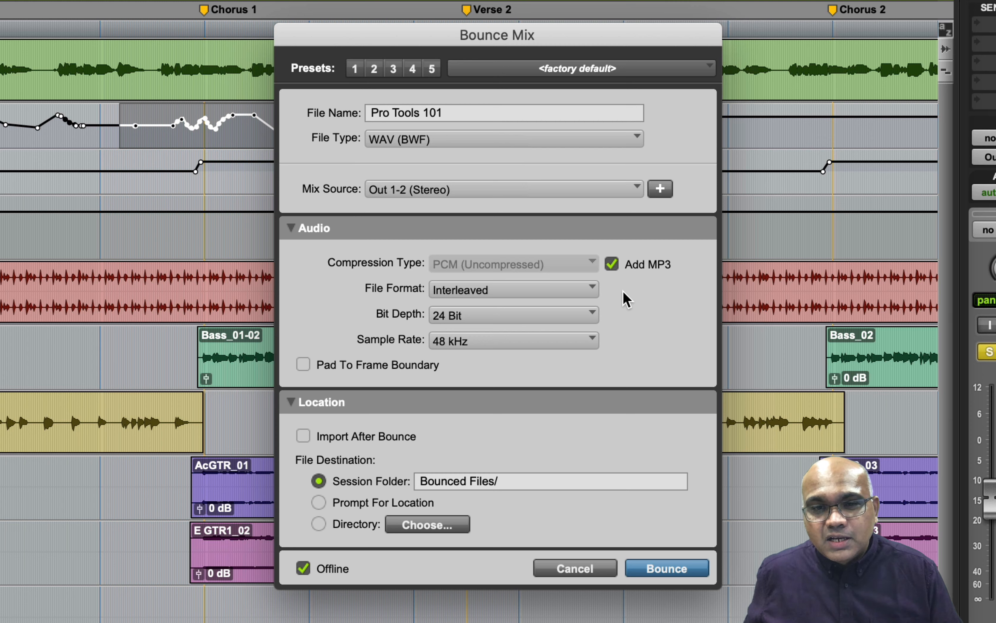
# Keep the Interleaved file format at 24 Bit and 48 kHz, and bounce the mix offline to the session's Bounced Files folder.
pyautogui.click(591, 289)
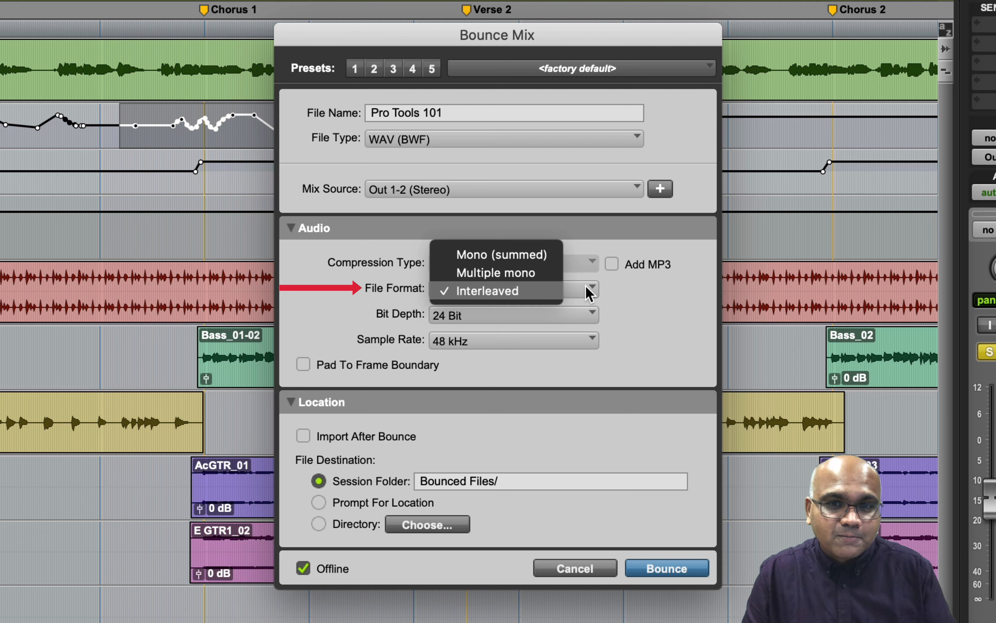
pyautogui.click(585, 286)
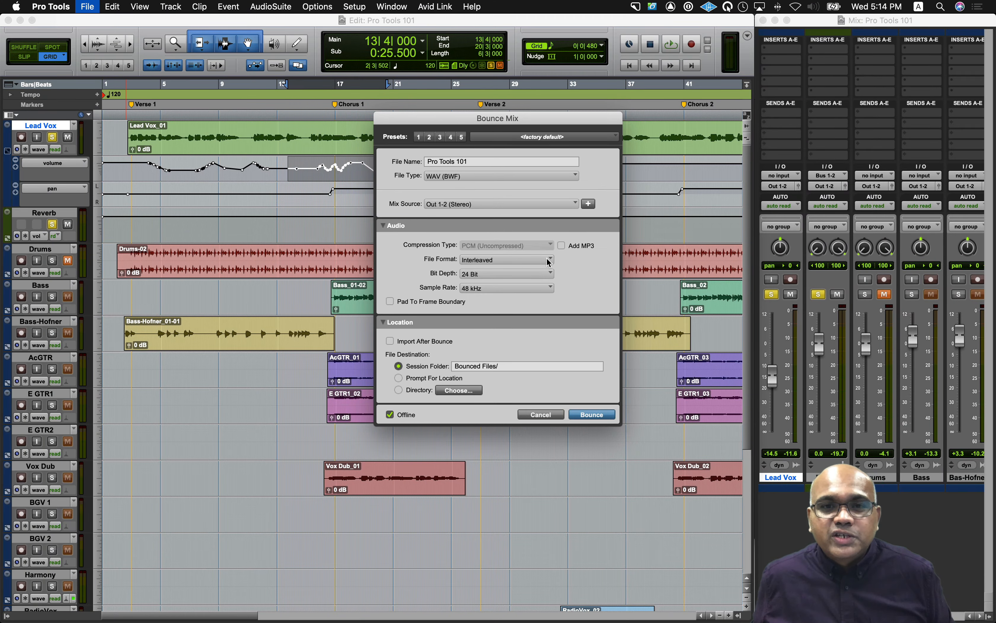
pyautogui.click(586, 415)
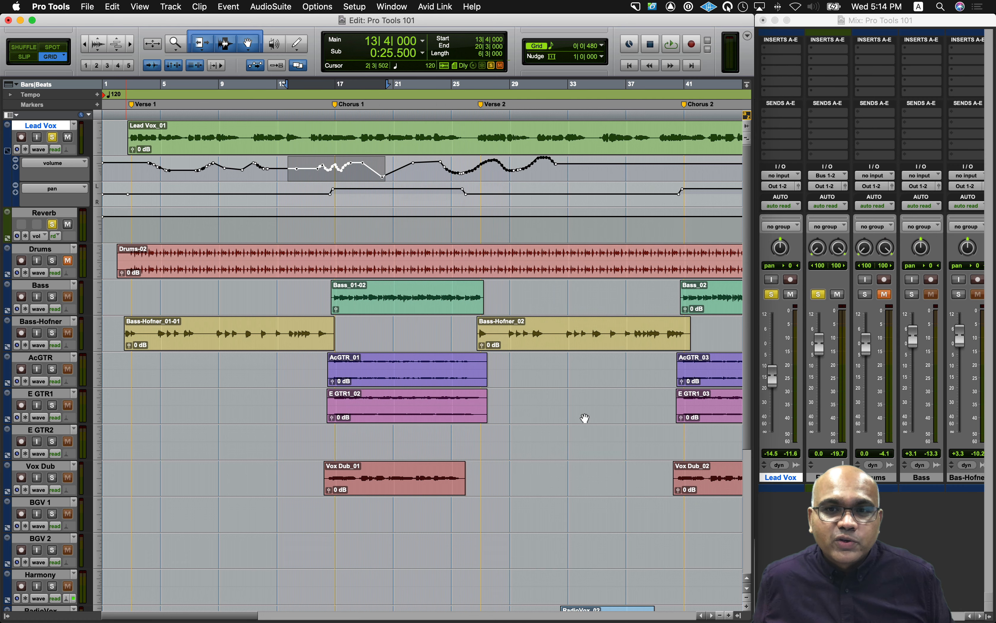